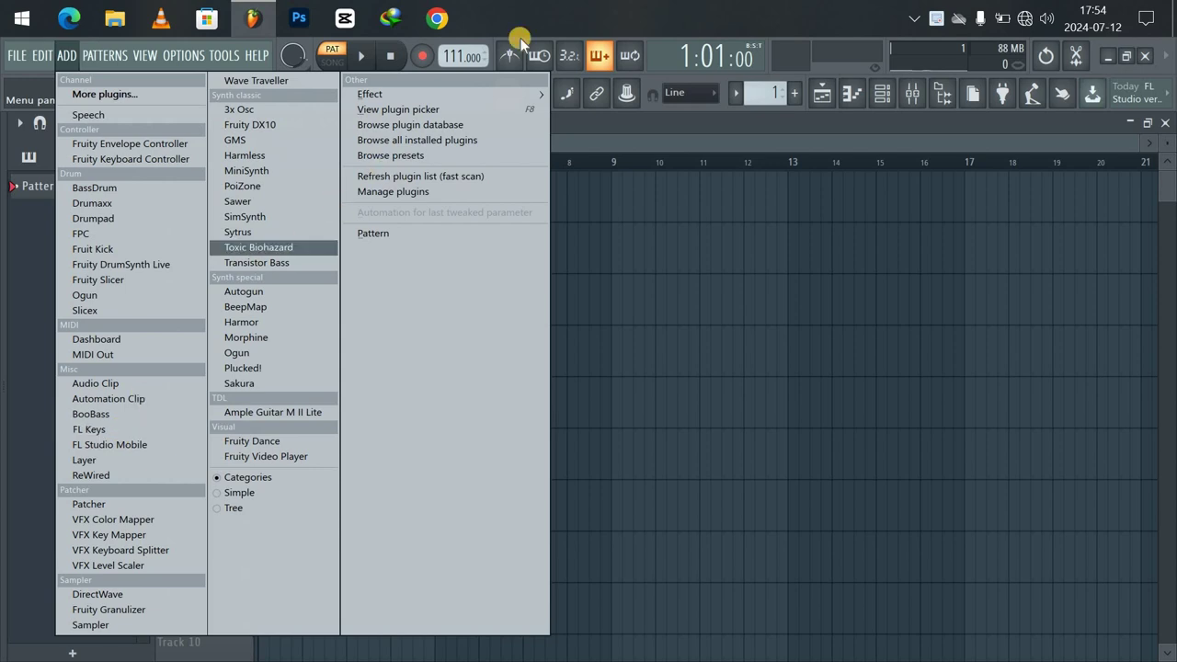
Dismiss the list of addable plugins and show the channel rack
{"action": "left_click", "coordinate": [537, 26]}
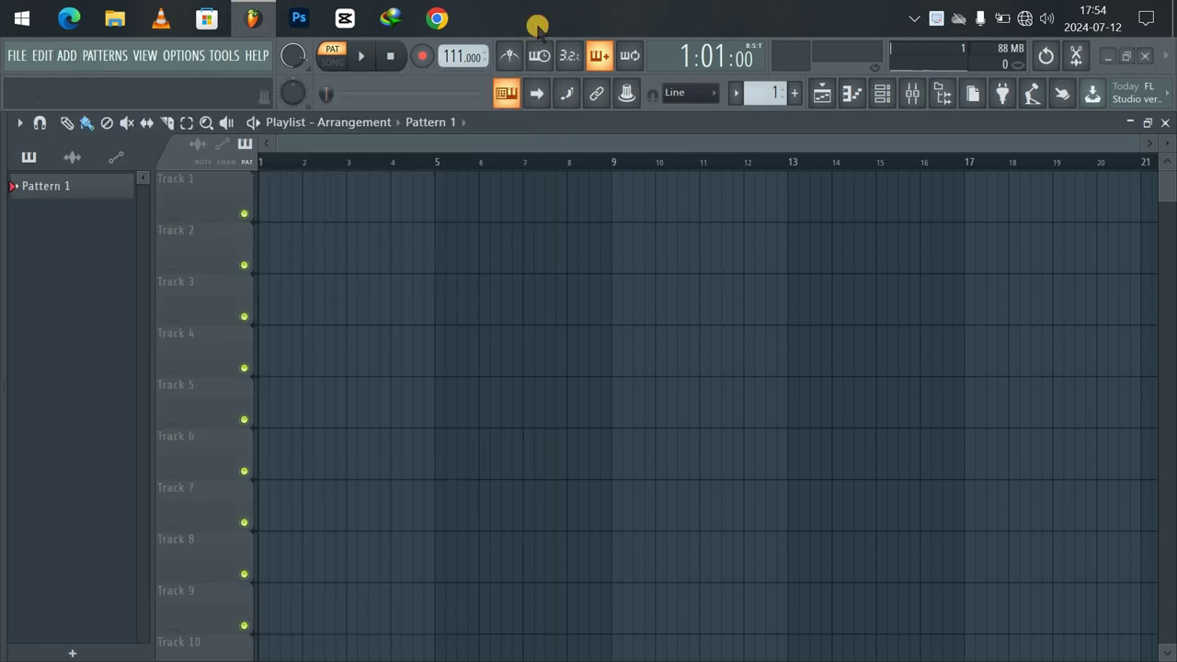
{"action": "left_click", "coordinate": [882, 94]}
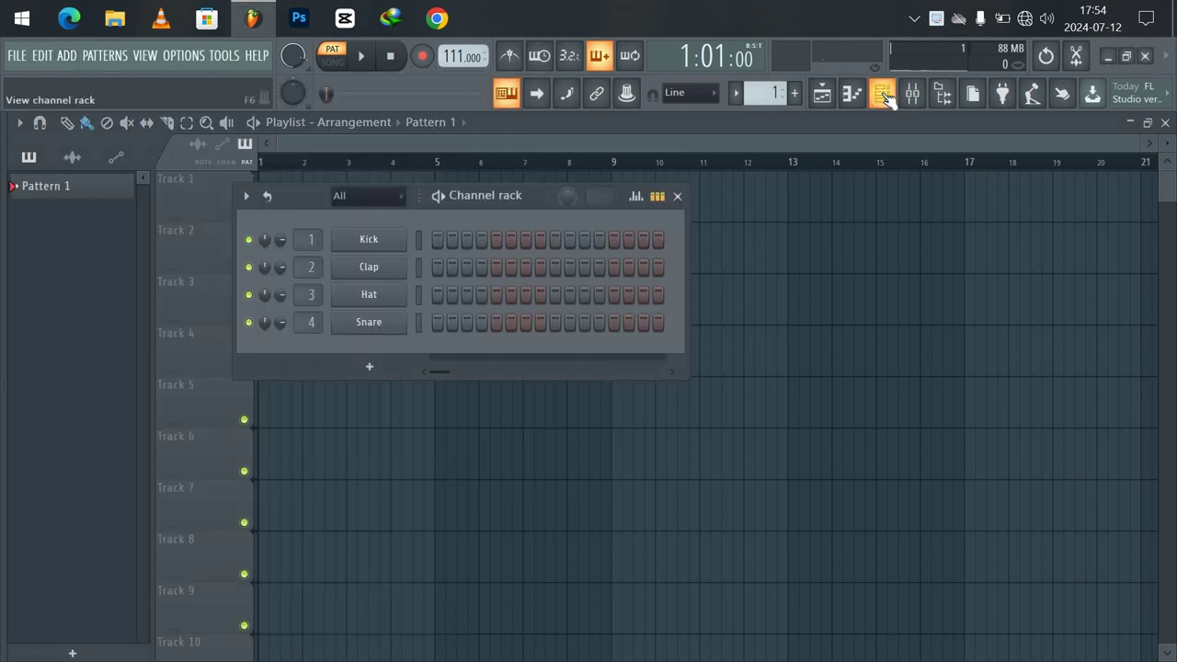
{"action": "right_click", "coordinate": [360, 328]}
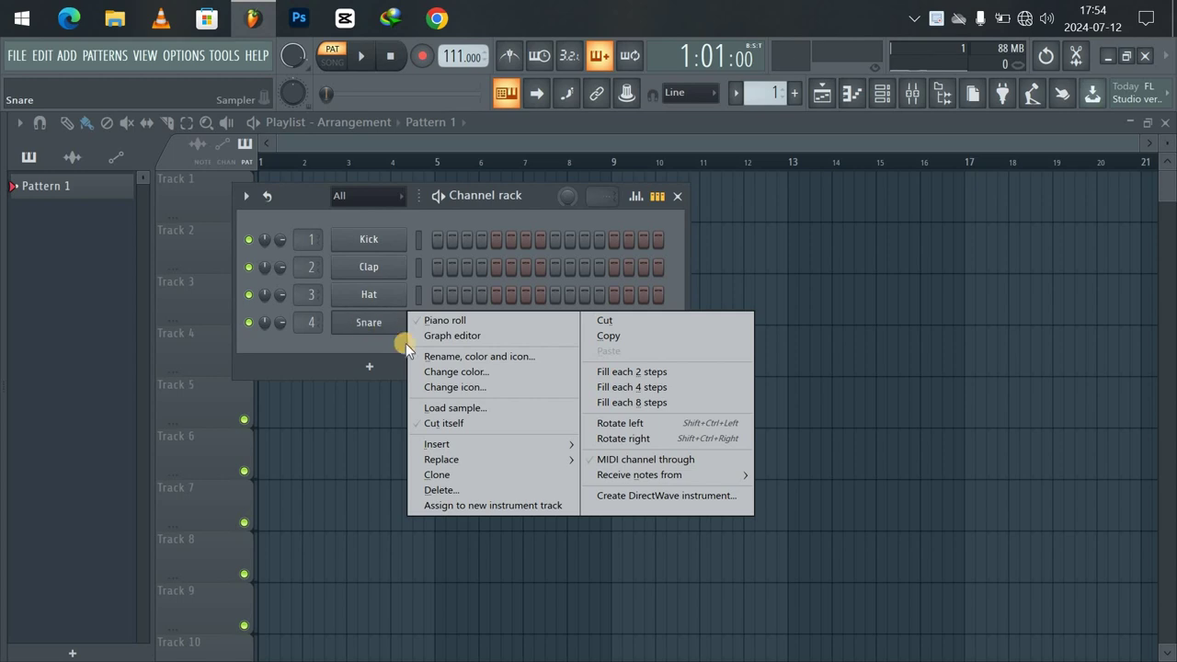
{"action": "mouse_move", "coordinate": [439, 463]}
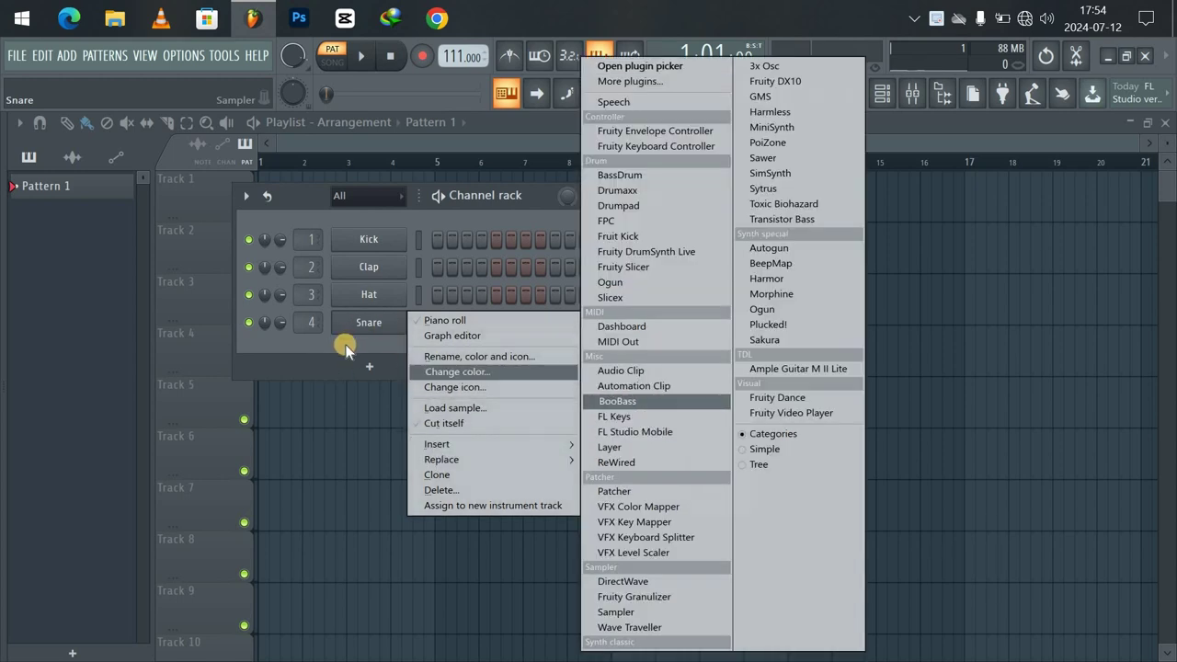
{"action": "left_click", "coordinate": [341, 348]}
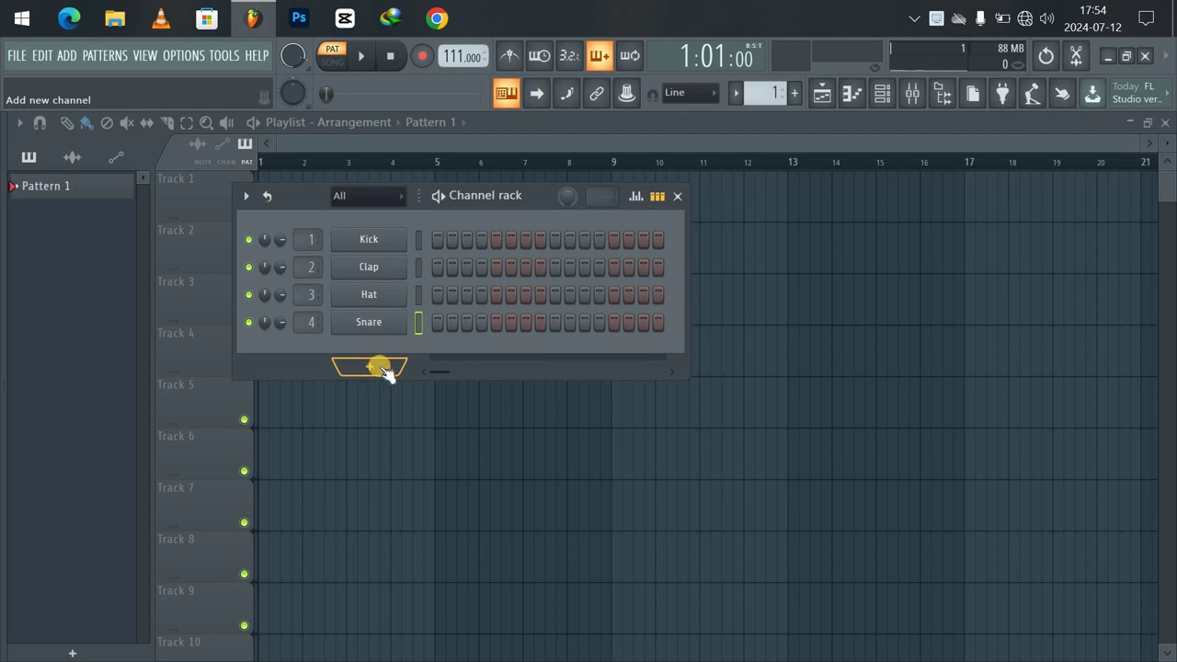
Add a new FL Keys channel to the channel rack
{"action": "left_click", "coordinate": [366, 367]}
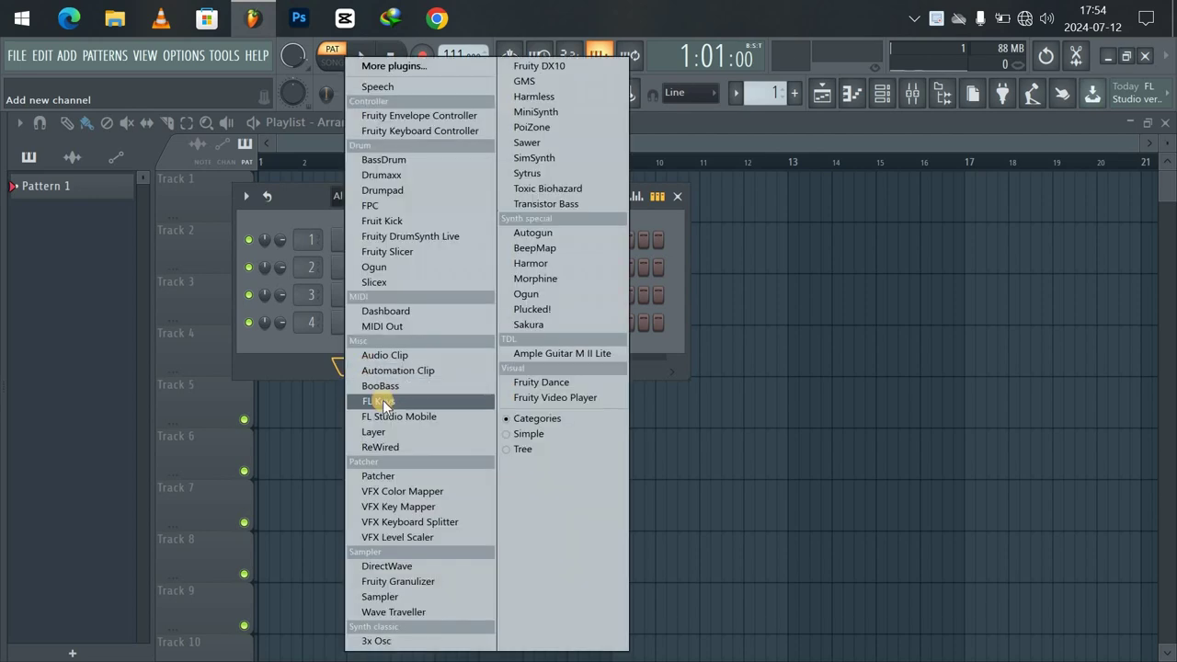
{"action": "left_click", "coordinate": [384, 405]}
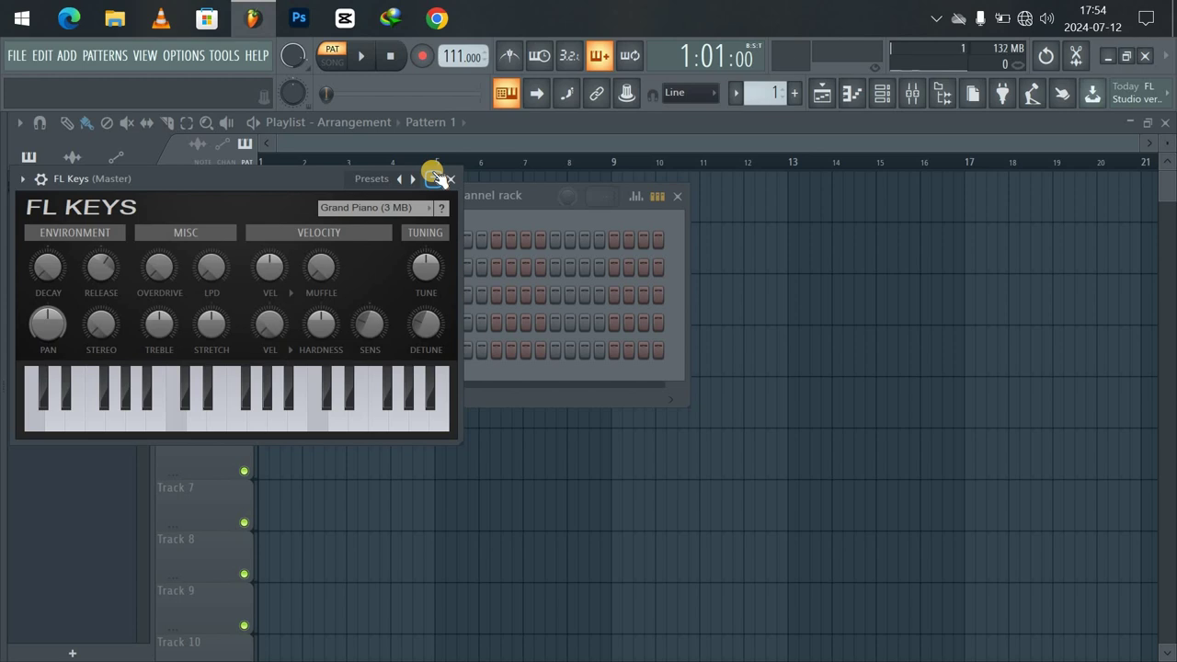
Play a few test notes on the FL Keys Grand Piano with the computer keyboard
{"action": "key", "text": "w"}
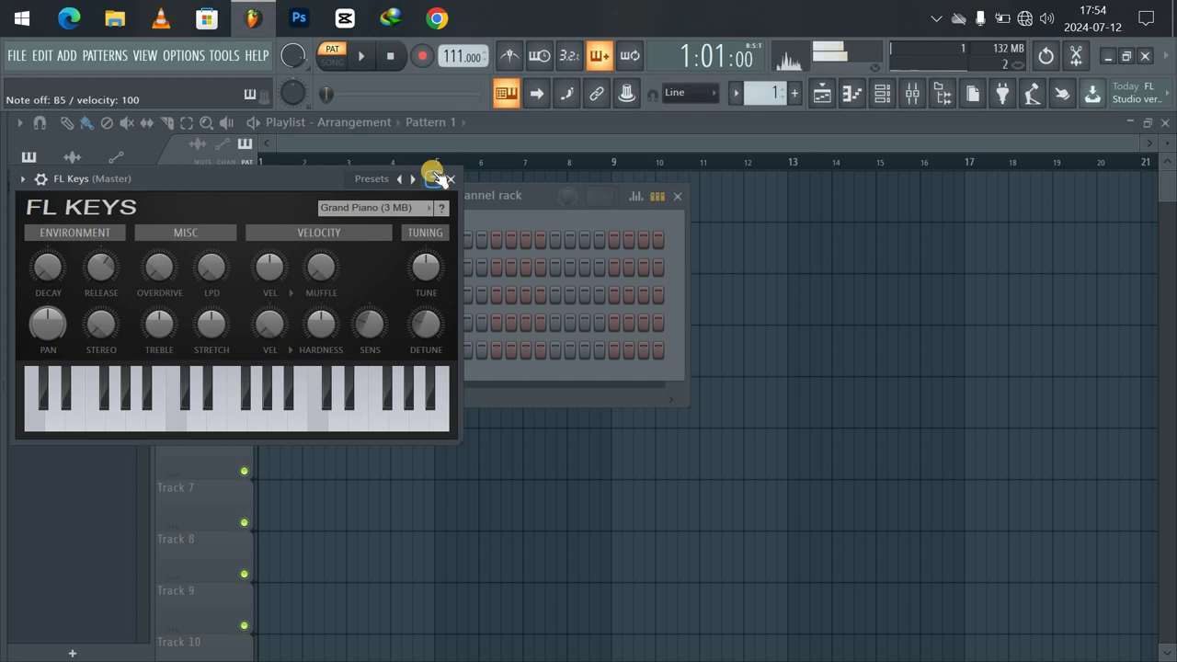
{"action": "key", "text": "w"}
{"action": "key", "text": "u"}
{"action": "key", "text": "h"}
{"action": "key", "text": "r"}
{"action": "key", "text": "i"}
{"action": "key", "text": "t"}
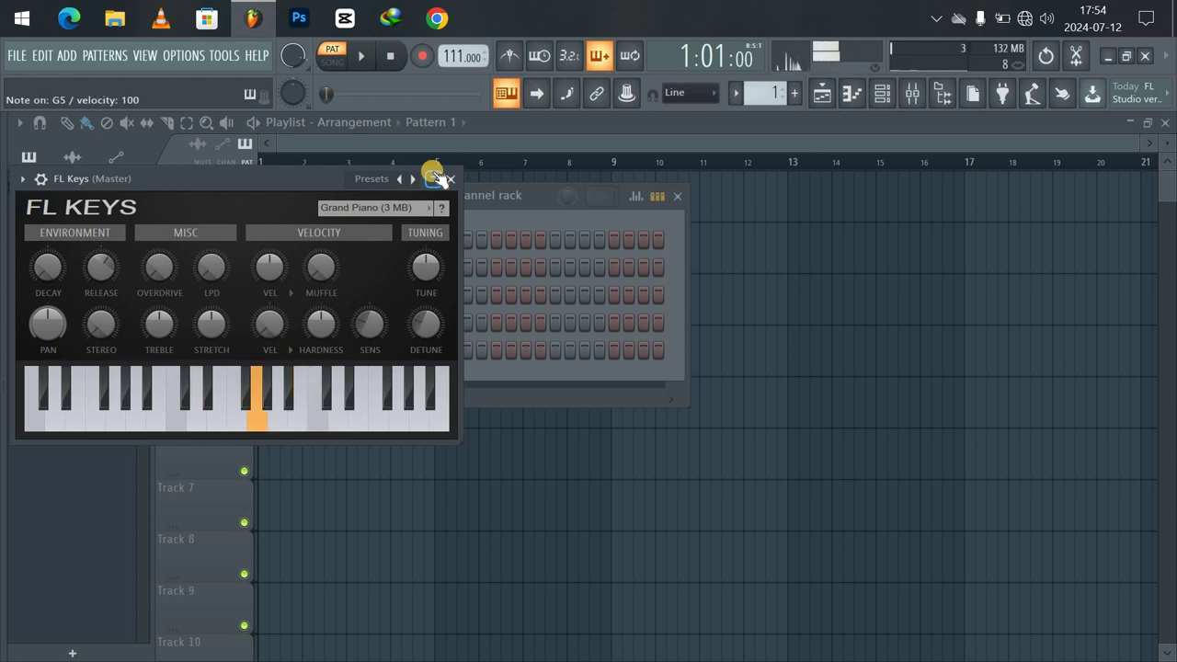
{"action": "key", "text": "u"}
{"action": "key", "text": "d"}
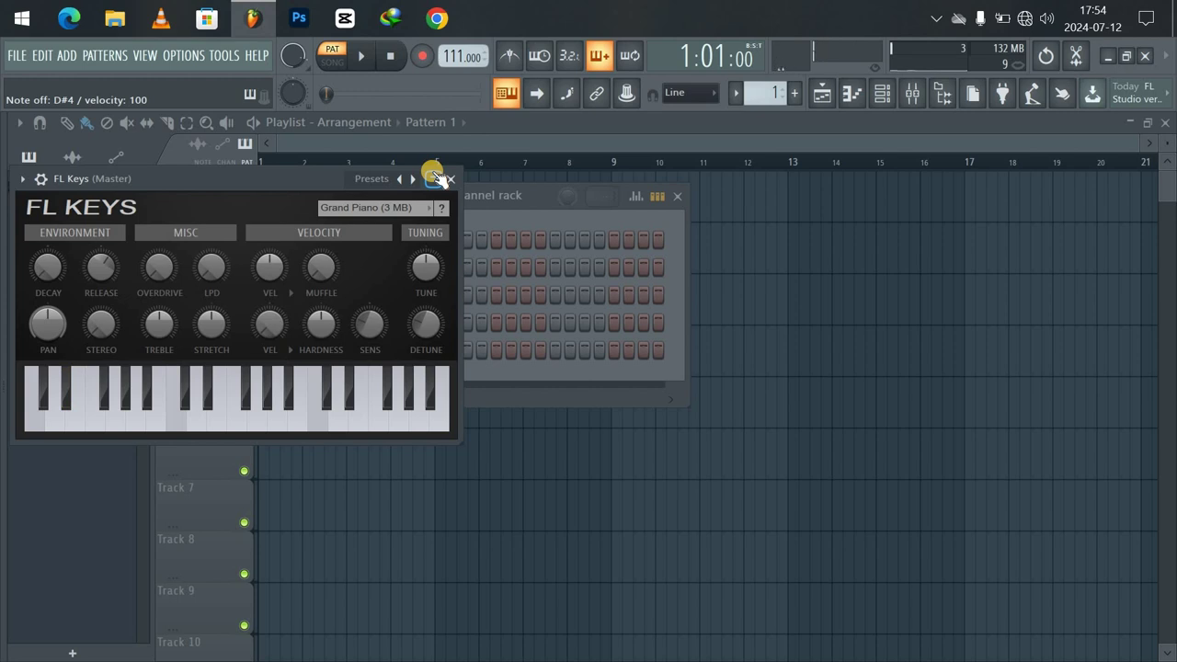
Switch typing keyboard to piano input off and on again, keeping playback in pattern mode
{"action": "left_click", "coordinate": [506, 95]}
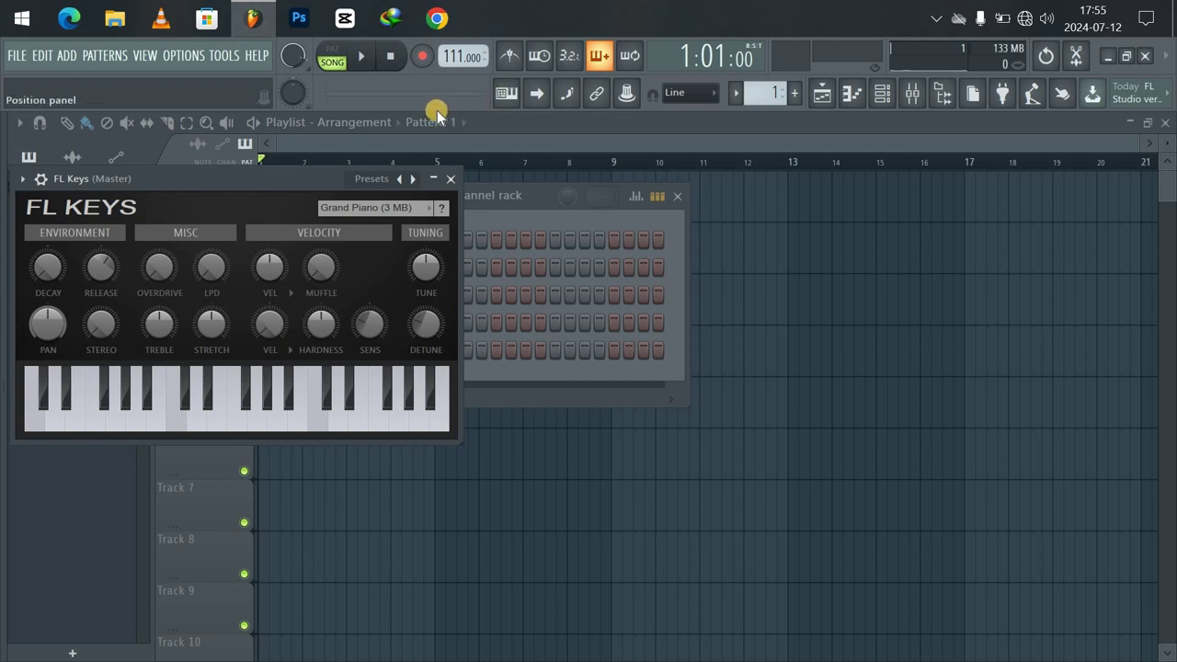
{"action": "left_click", "coordinate": [337, 55]}
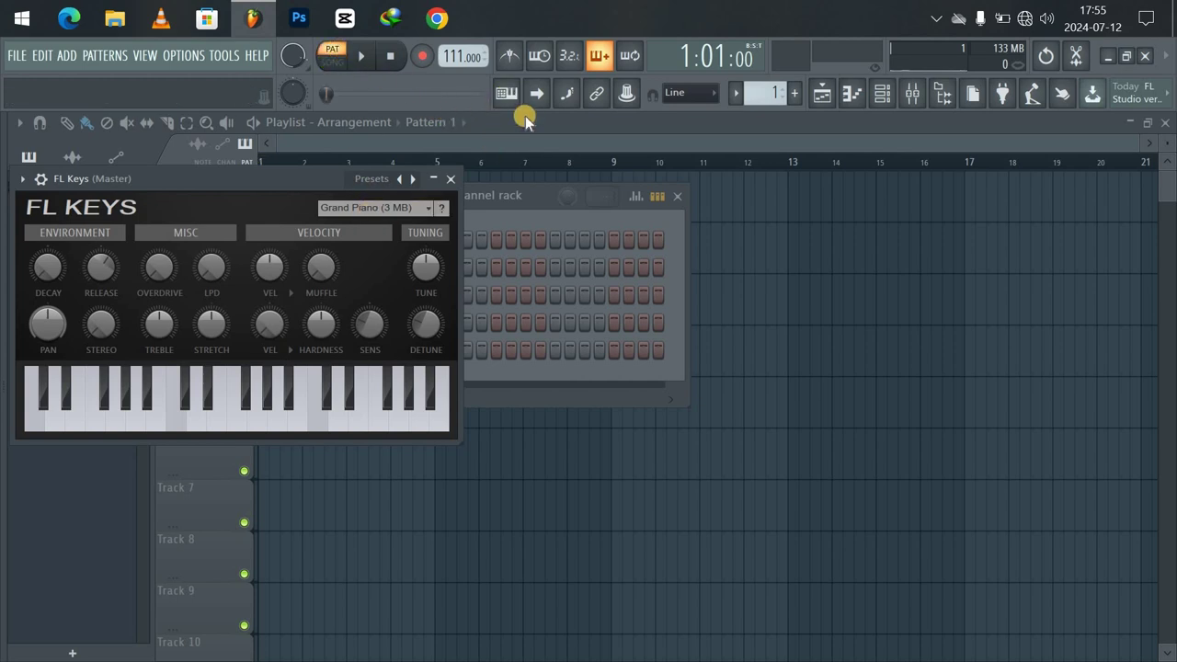
{"action": "left_click", "coordinate": [508, 94]}
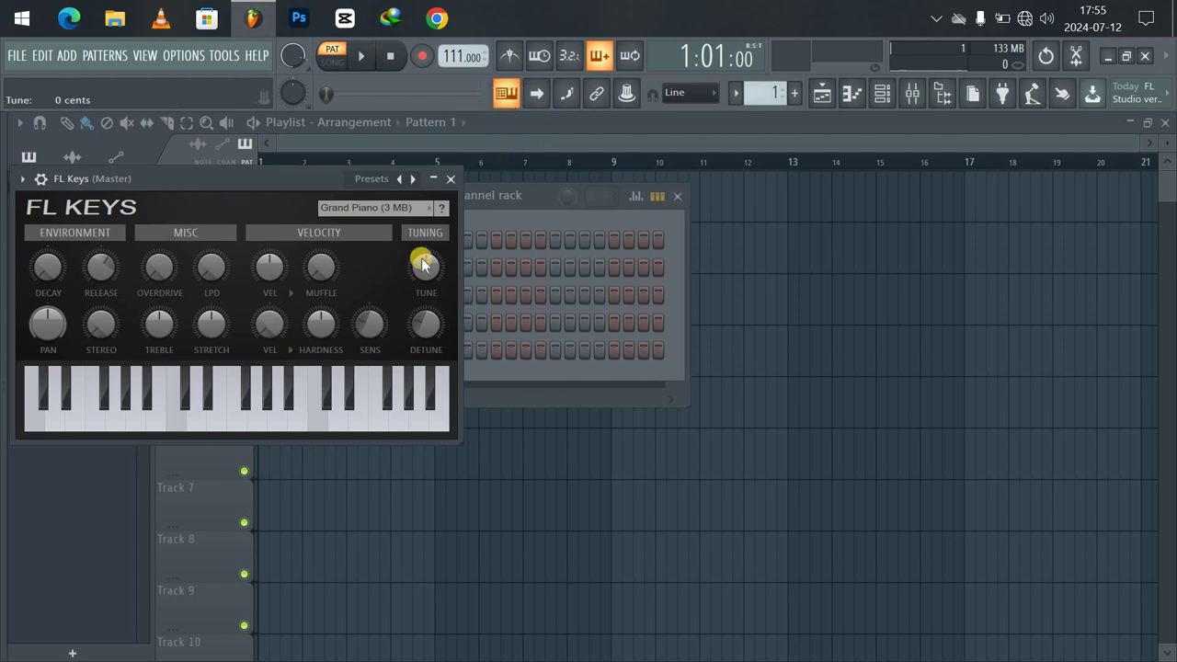
Play more test notes on FL Keys to check the re-enabled typing keyboard input
{"action": "key", "text": "c"}
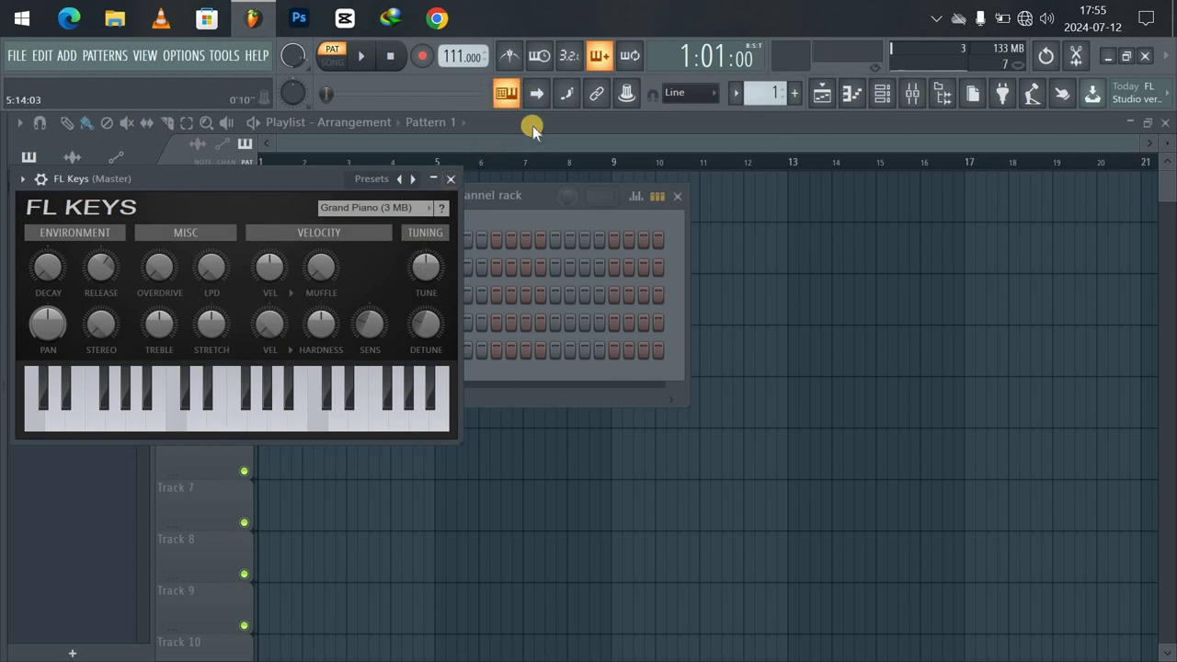
{"action": "key", "text": "c"}
{"action": "key", "text": "n"}
{"action": "key", "text": "v"}
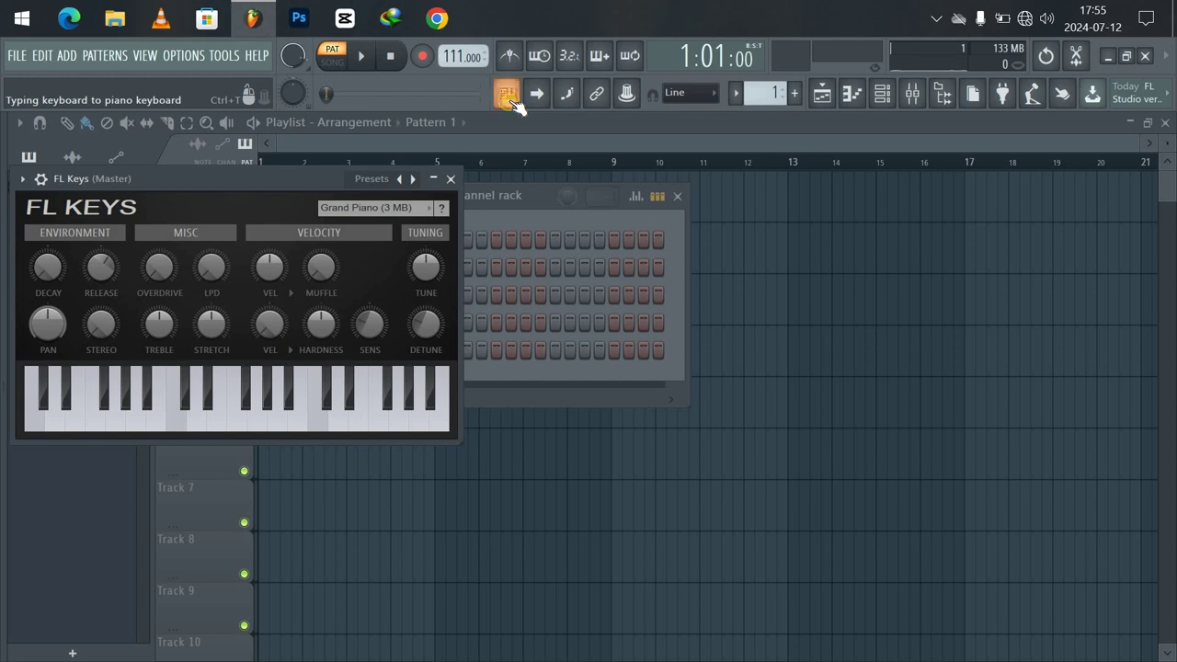
{"action": "key", "text": "c"}
{"action": "key", "text": "n"}
{"action": "key", "text": "c"}
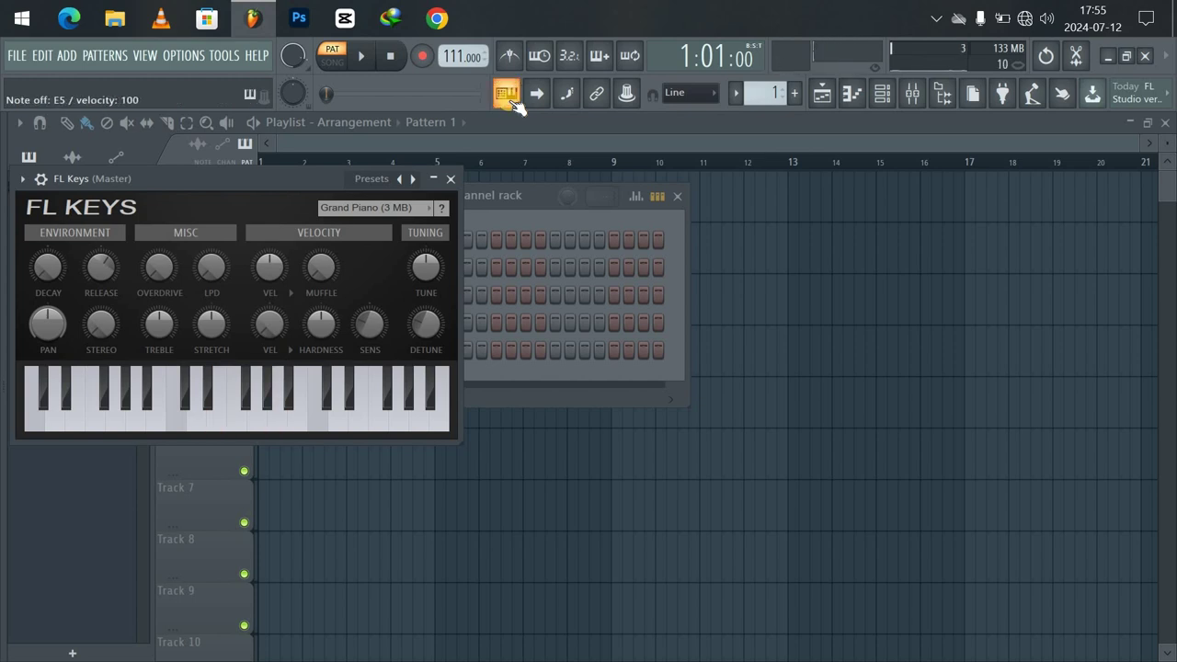
{"action": "key", "text": "u"}
{"action": "key", "text": "p"}
{"action": "key", "text": "i"}
{"action": "key", "text": "d"}
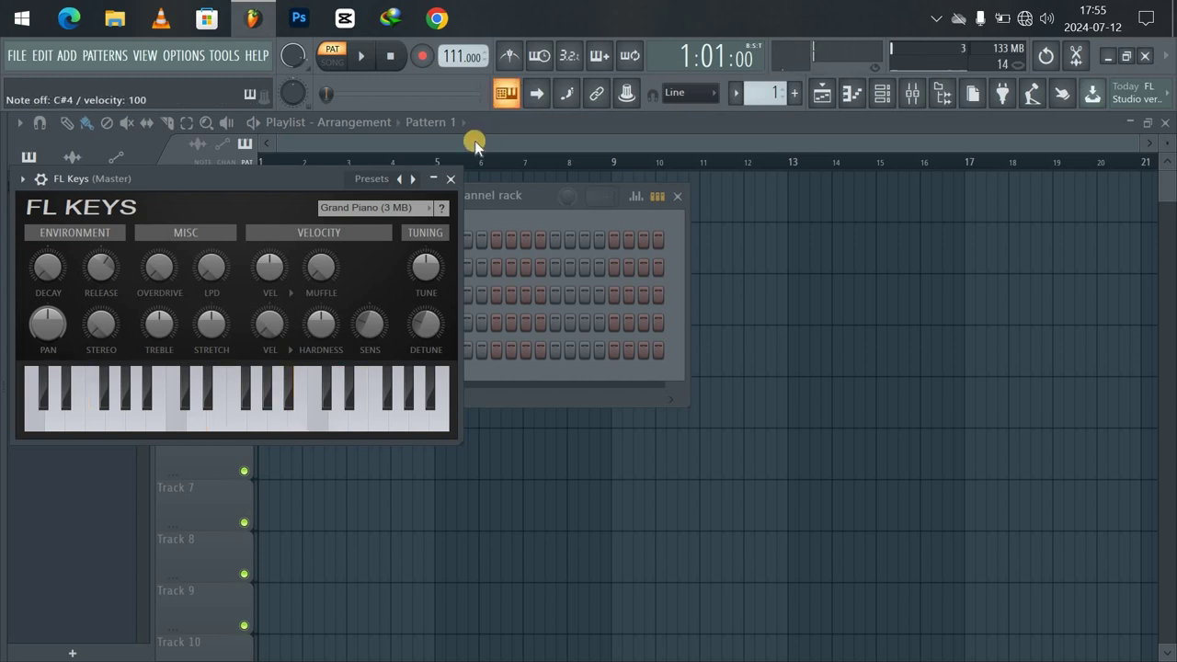
Close the FL Keys window and load a chord MIDI file from AFRO MIDI PACK's CHORDS folder onto the FL Keys channel
{"action": "left_click", "coordinate": [450, 179]}
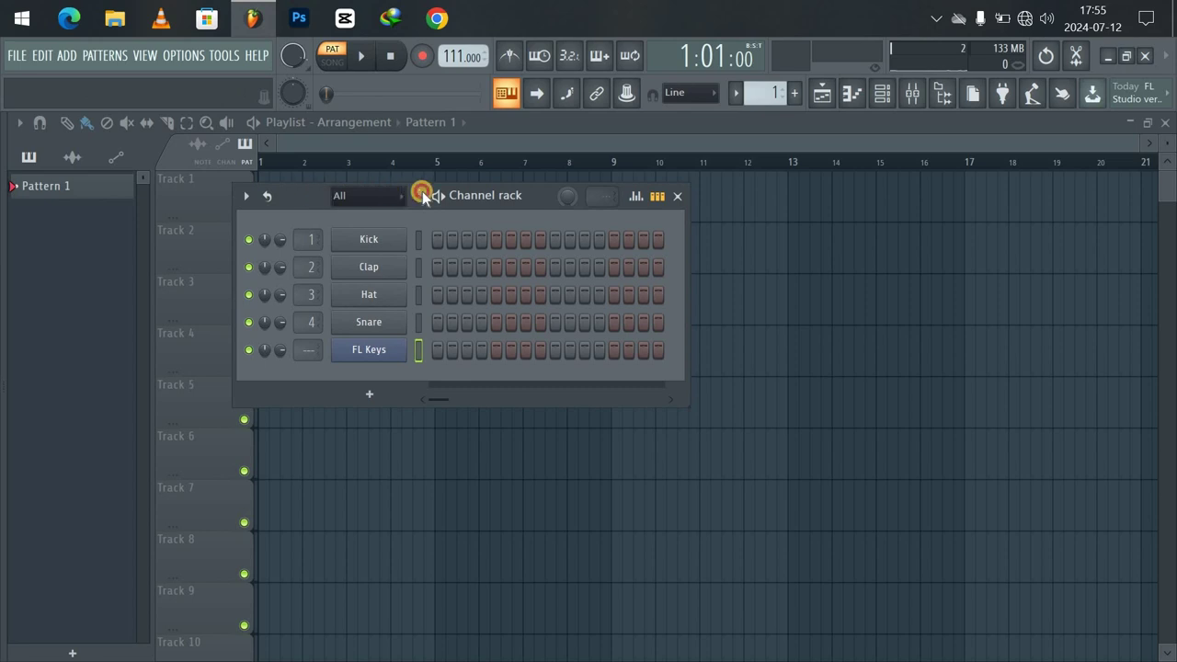
{"action": "left_click_drag", "start_coordinate": [423, 196], "coordinate": [623, 182]}
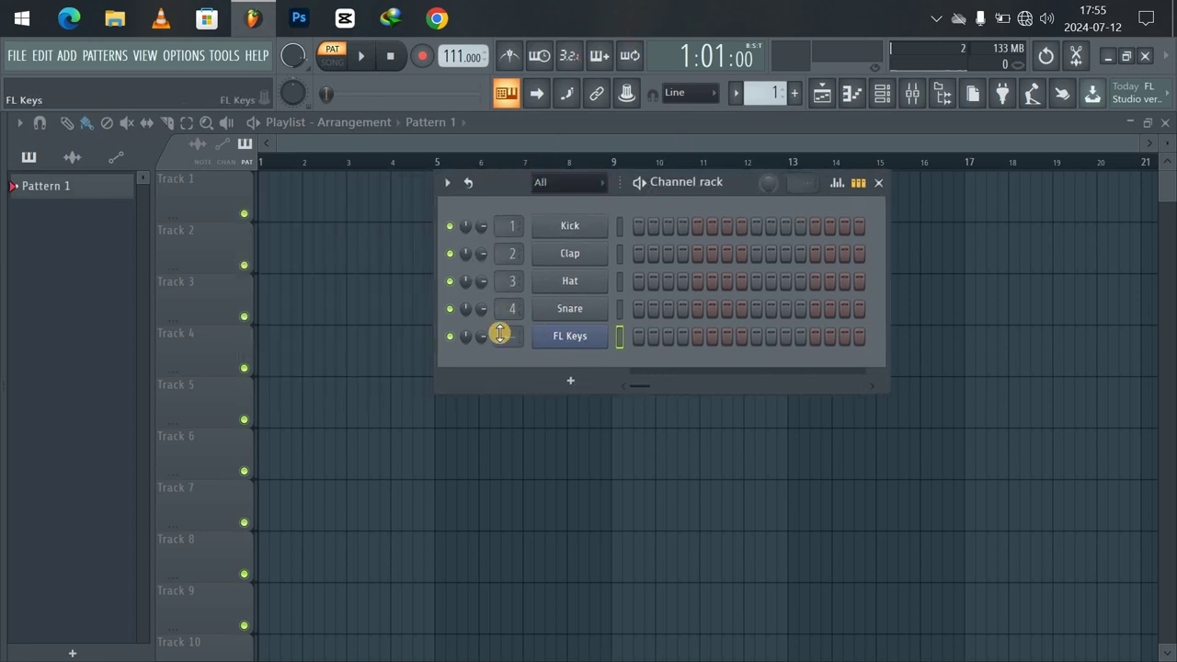
{"action": "mouse_move", "coordinate": [2, 373]}
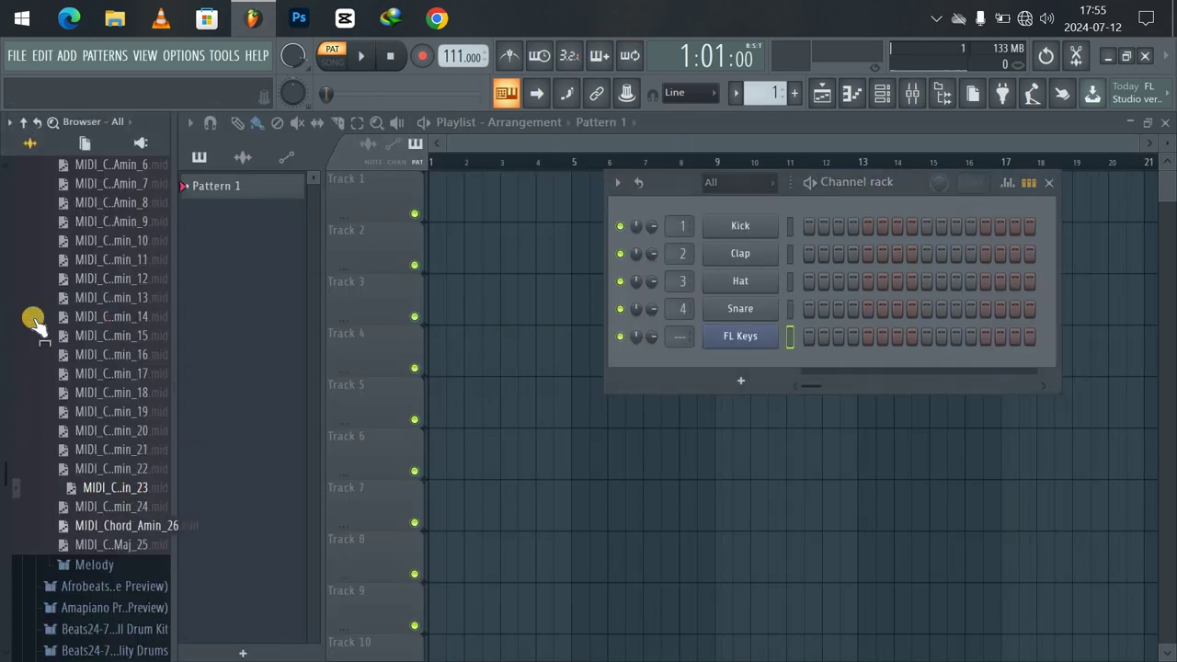
{"action": "left_click_drag", "start_coordinate": [2, 459], "coordinate": [16, 342]}
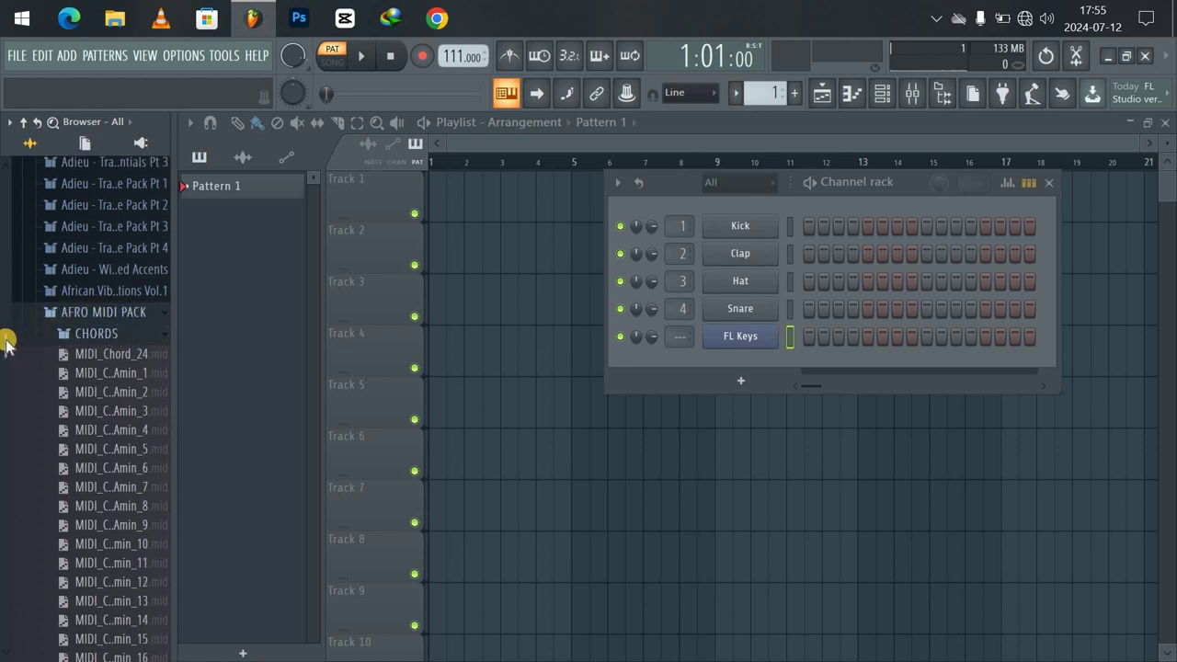
{"action": "left_click_drag", "start_coordinate": [6, 343], "coordinate": [8, 489]}
{"action": "left_click_drag", "start_coordinate": [102, 449], "coordinate": [579, 342]}
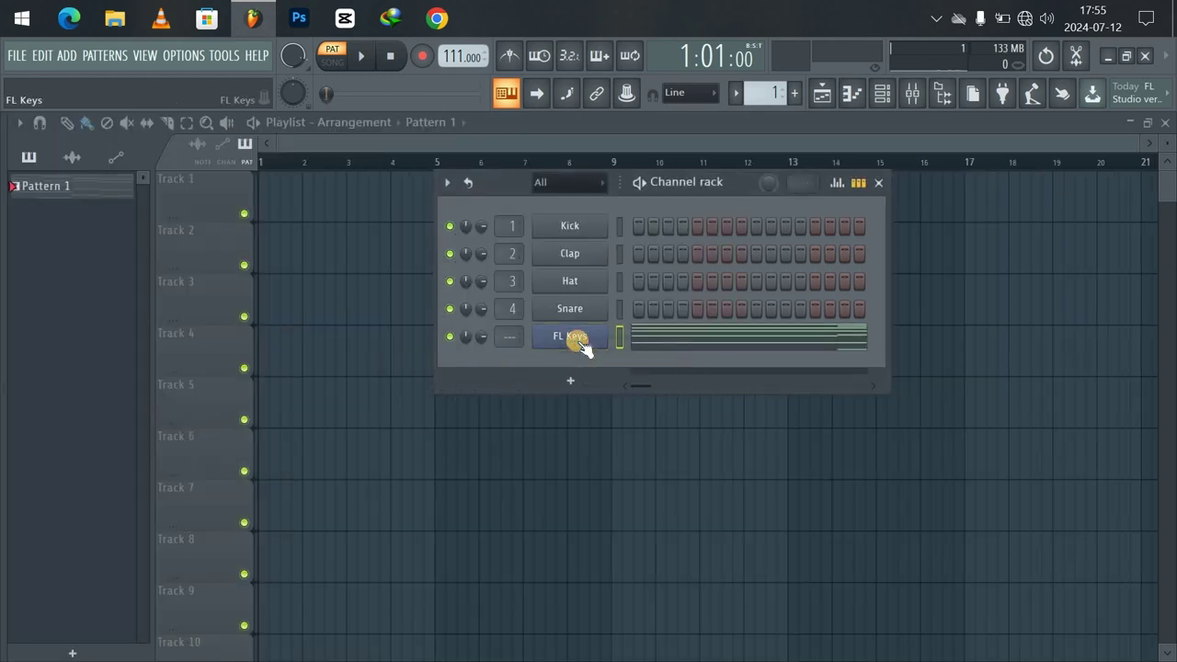
Play the chord pattern and listen to it against the metronome, switching the metronome off at the end
{"action": "key", "text": "space"}
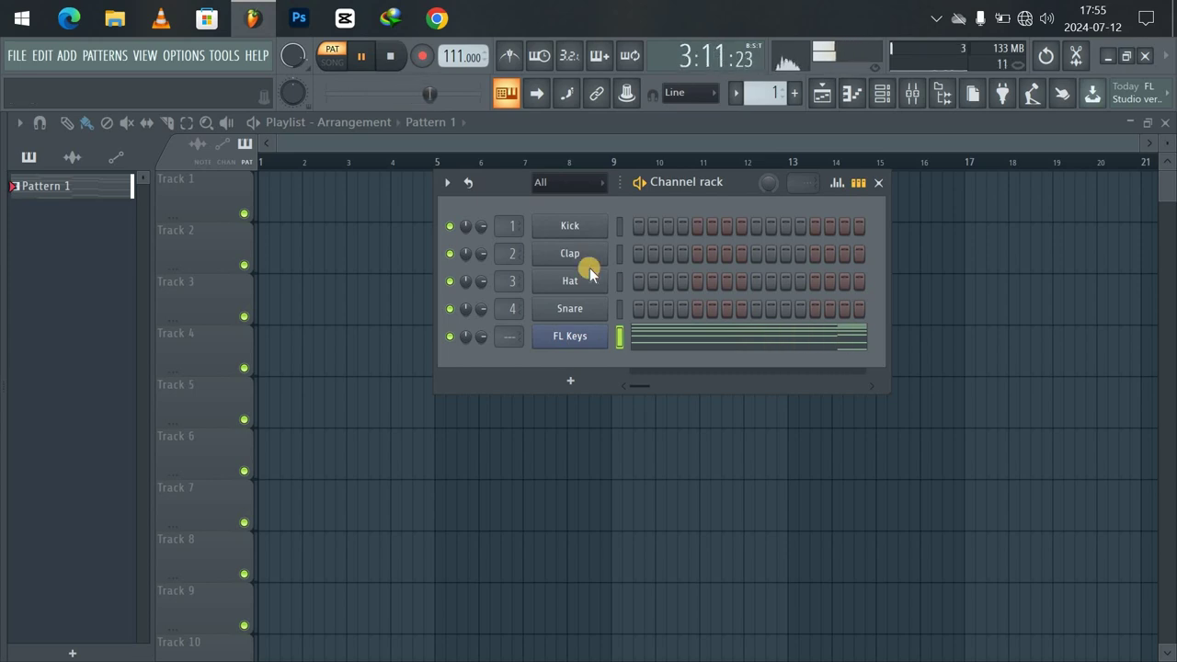
{"action": "left_click", "coordinate": [511, 61]}
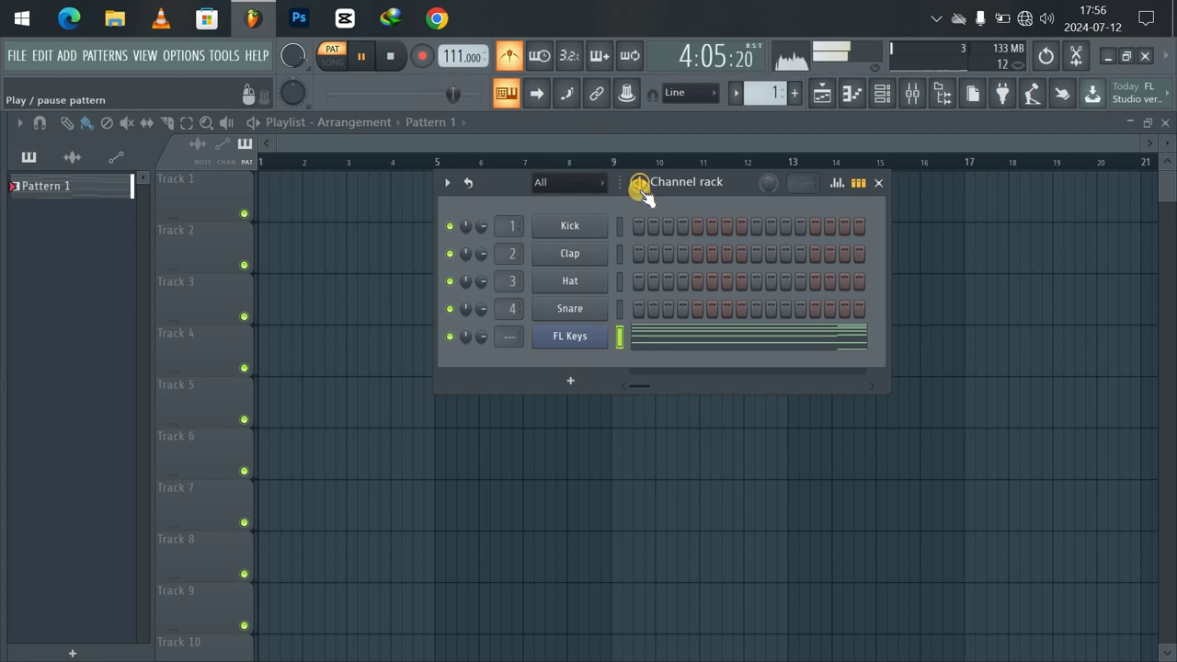
{"action": "left_click", "coordinate": [514, 56]}
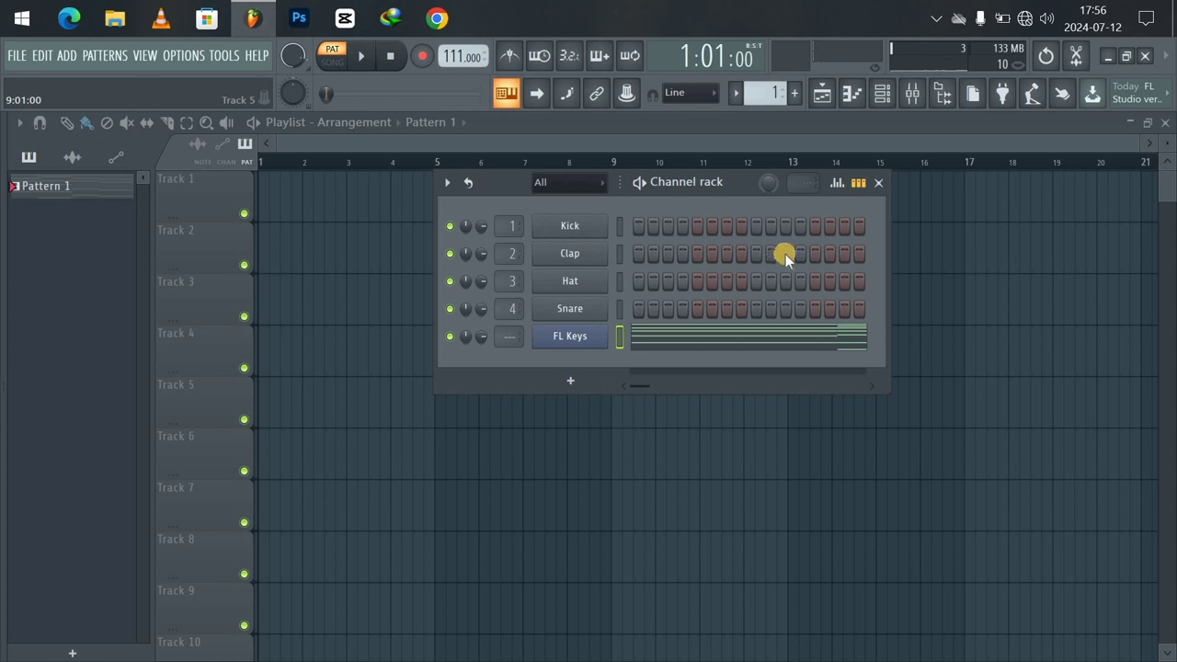
Lower the FL Keys channel volume to about 71% and audition the pattern
{"action": "left_click_drag", "start_coordinate": [477, 335], "coordinate": [482, 352]}
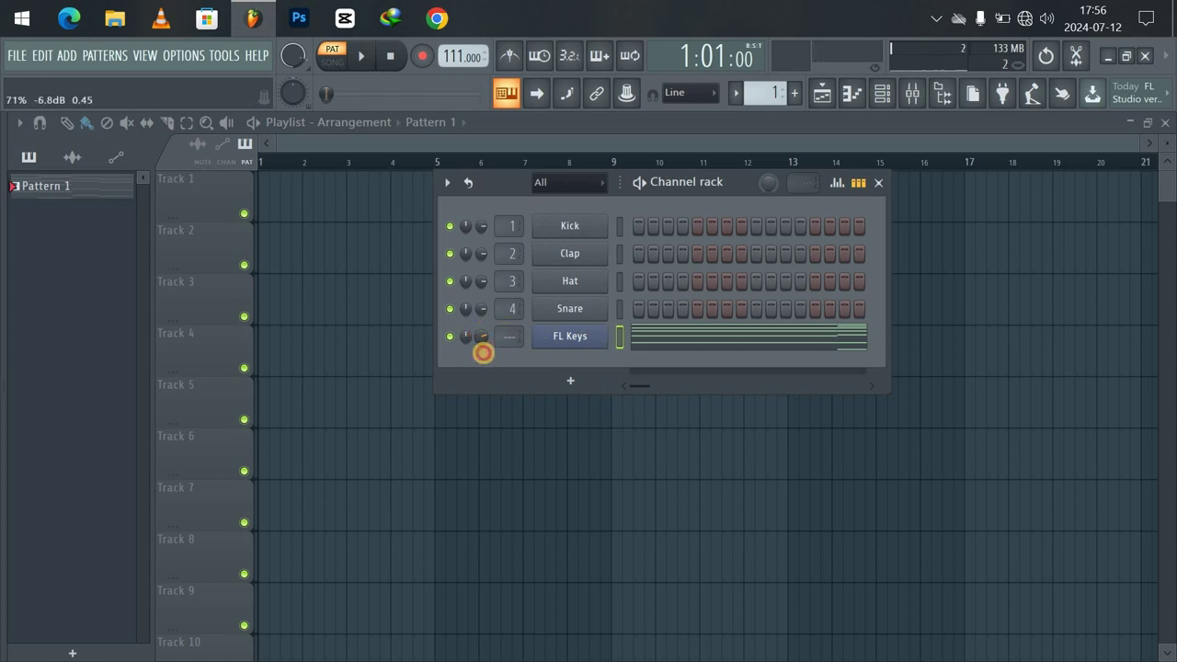
{"action": "key", "text": "space"}
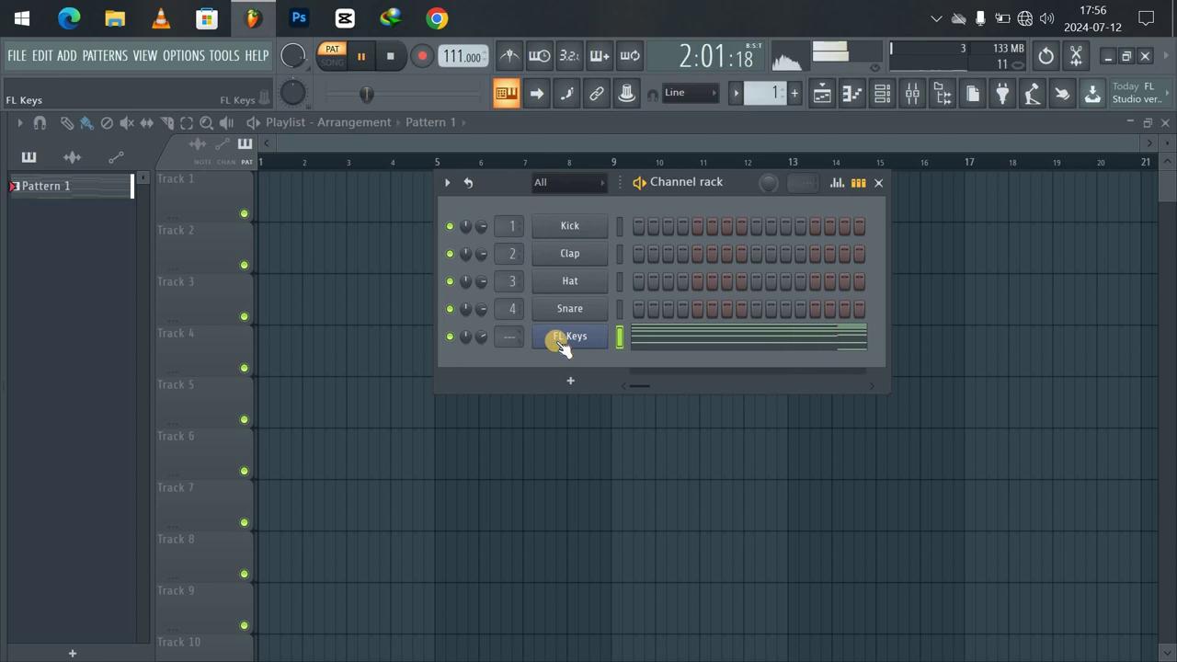
{"action": "key", "text": "space"}
Route the FL Keys channel to mixer track 5
{"action": "left_click_drag", "start_coordinate": [508, 339], "coordinate": [504, 314]}
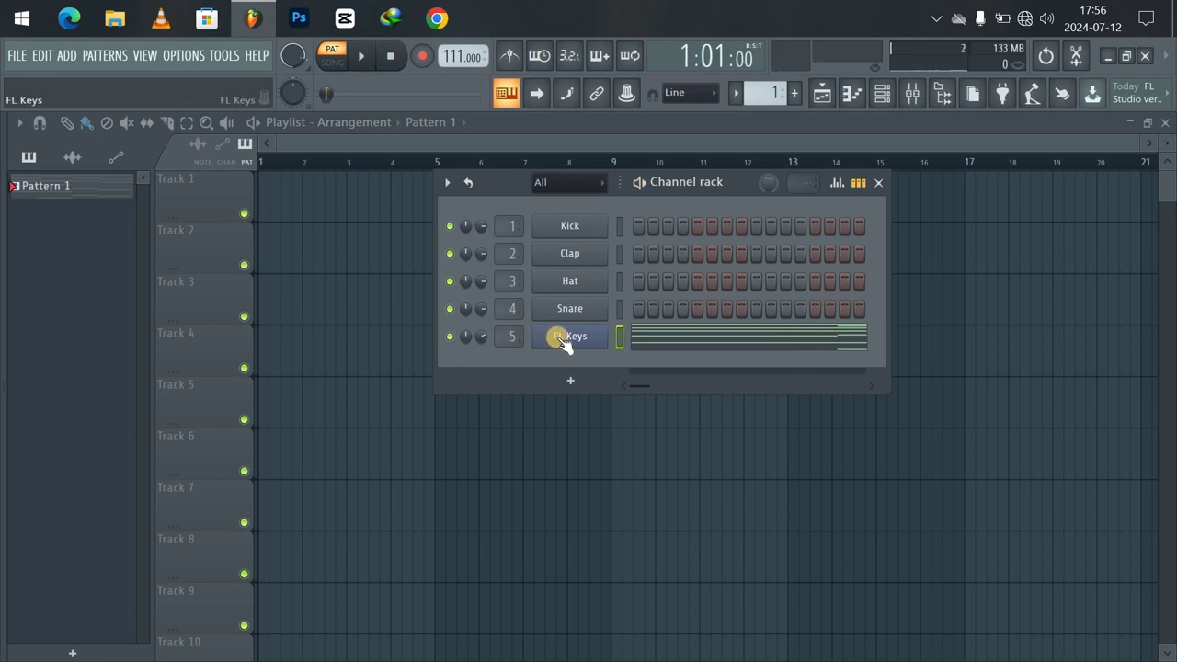
{"action": "right_click", "coordinate": [558, 339]}
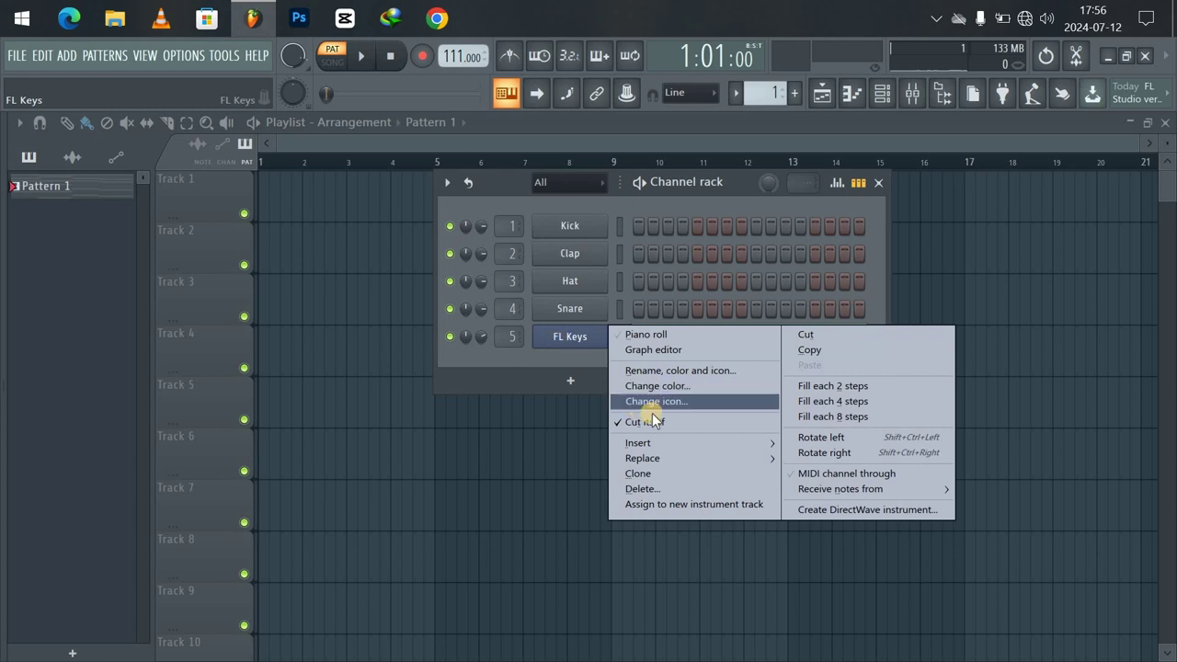
{"action": "left_click", "coordinate": [558, 362]}
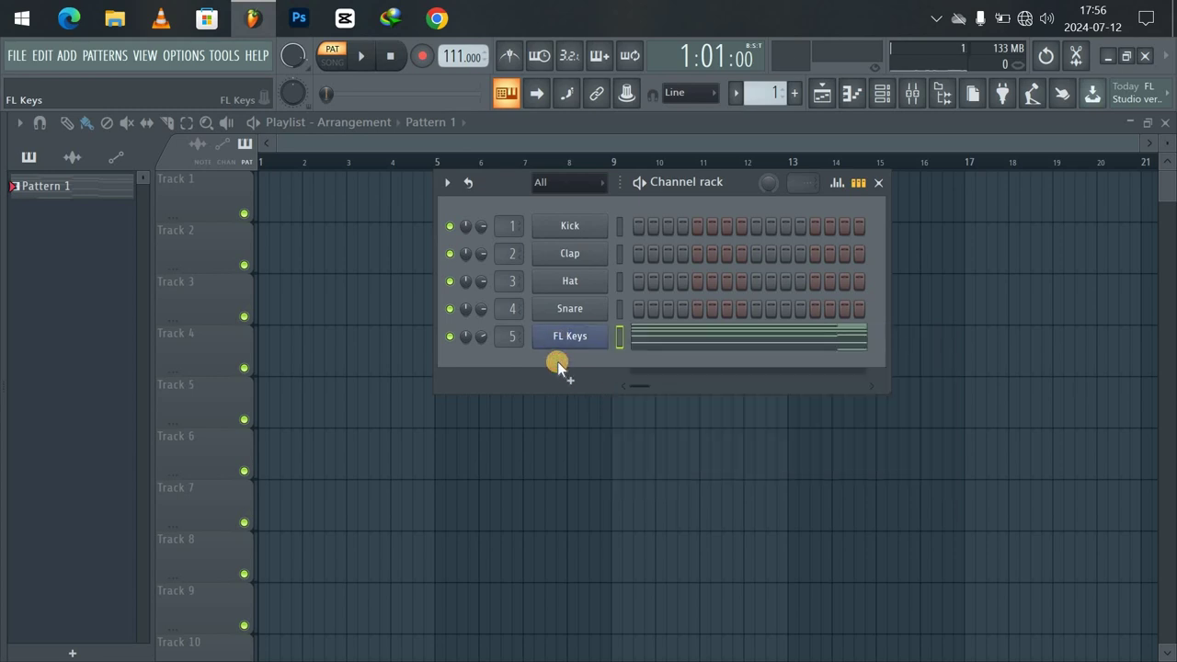
Open the FL Keys channel's piano roll and play back its chord notes
{"action": "right_click", "coordinate": [567, 337]}
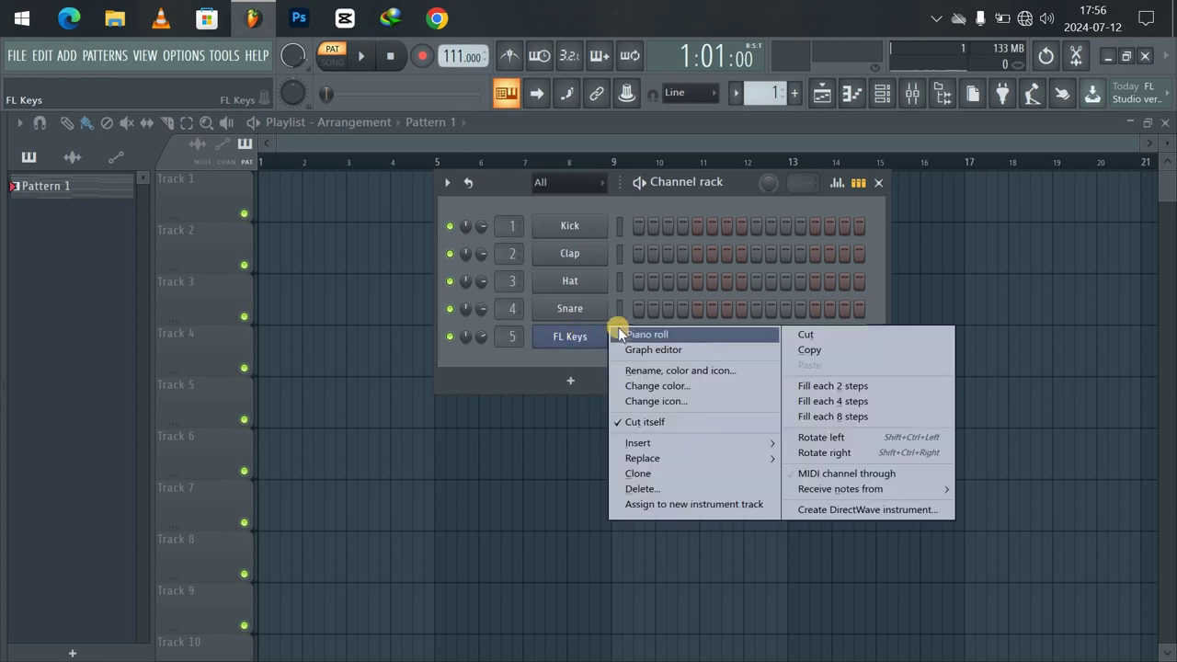
{"action": "left_click", "coordinate": [646, 334]}
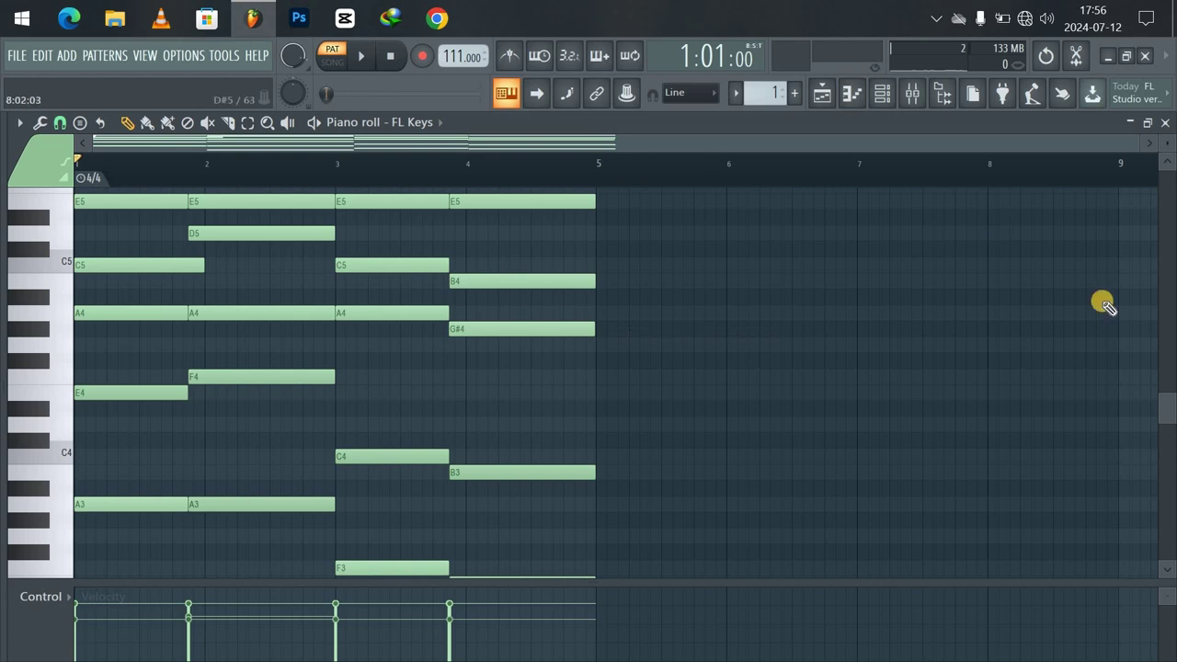
{"action": "mouse_move", "coordinate": [1165, 378]}
{"action": "left_mouse_down"}
{"action": "mouse_move", "coordinate": [1170, 450]}
{"action": "mouse_move", "coordinate": [1171, 373]}
{"action": "mouse_move", "coordinate": [1165, 424]}
{"action": "mouse_move", "coordinate": [1164, 399]}
{"action": "left_mouse_up"}
{"action": "key", "text": "space"}
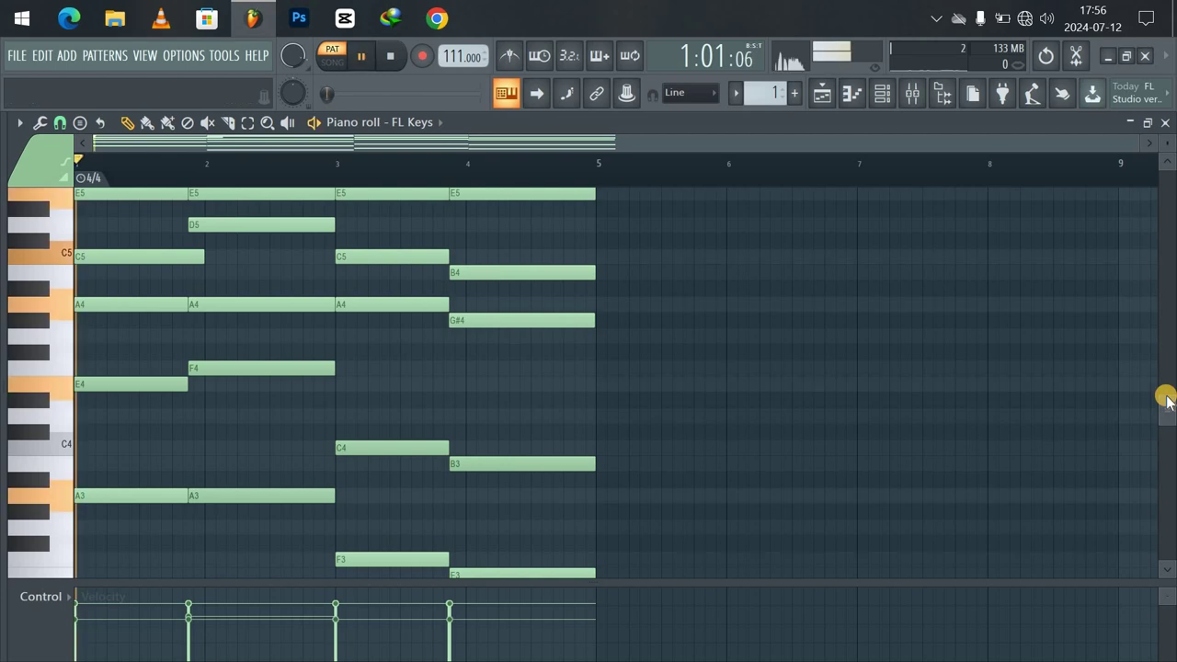
Show the channel rack over the piano roll and open the mixer at Insert 5
{"action": "left_click", "coordinate": [881, 95]}
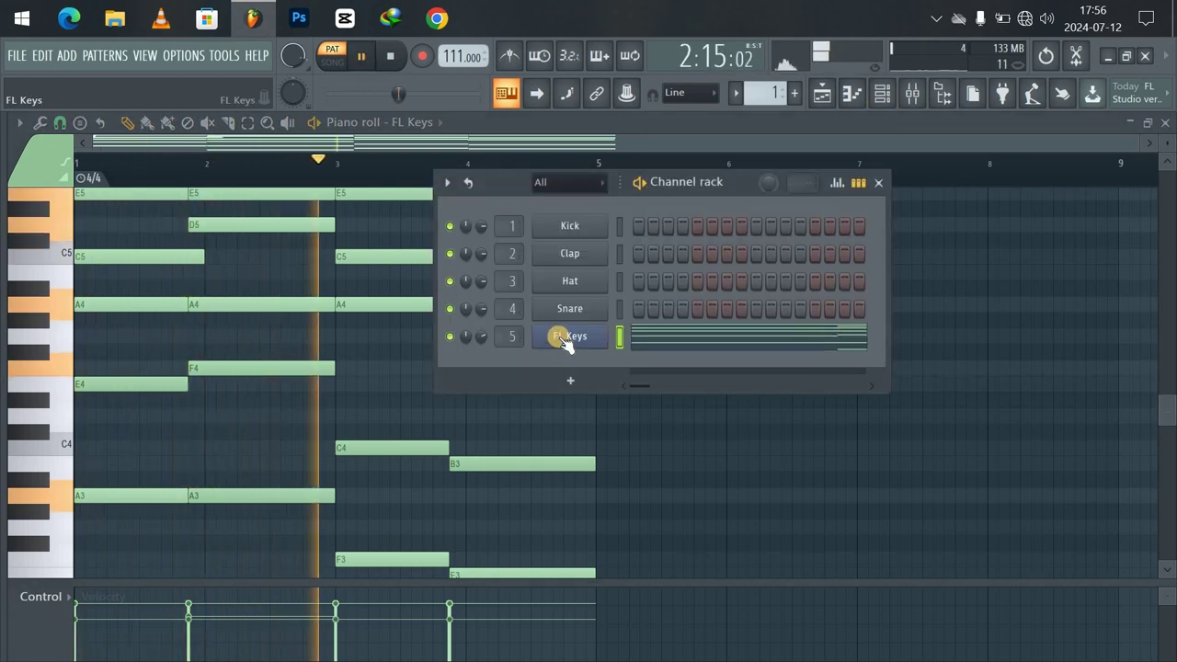
{"action": "left_click", "coordinate": [912, 93]}
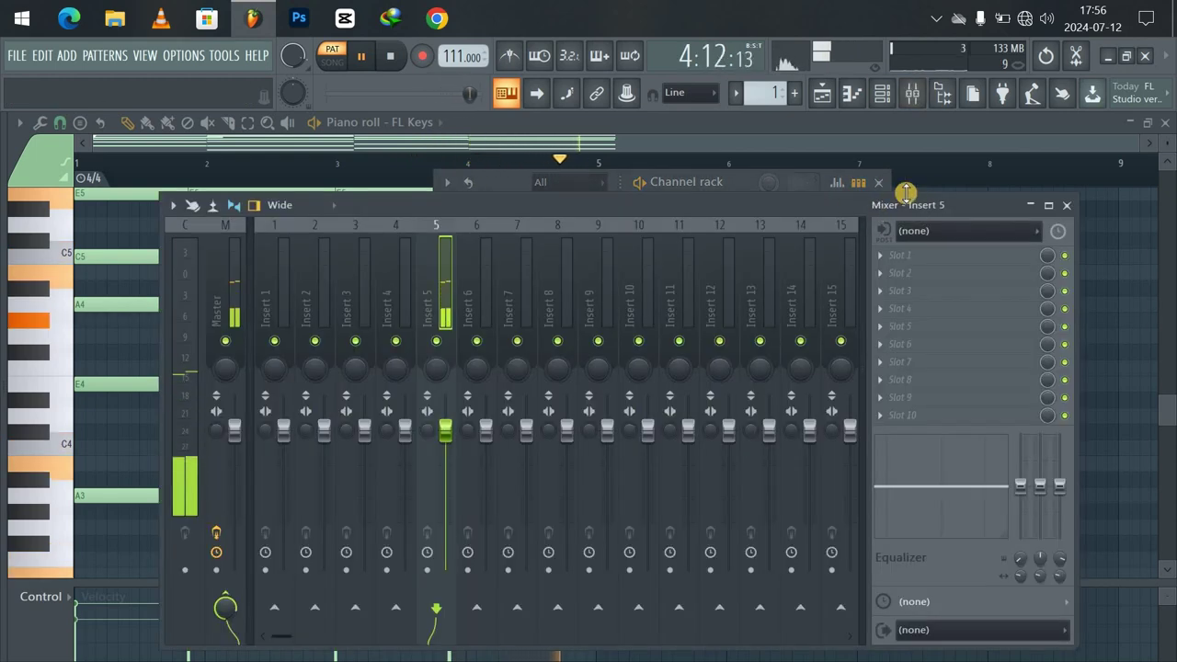
Load Fruity Parametric EQ 2 into the first effect slot of Insert 5 and reposition its window
{"action": "left_click", "coordinate": [883, 254]}
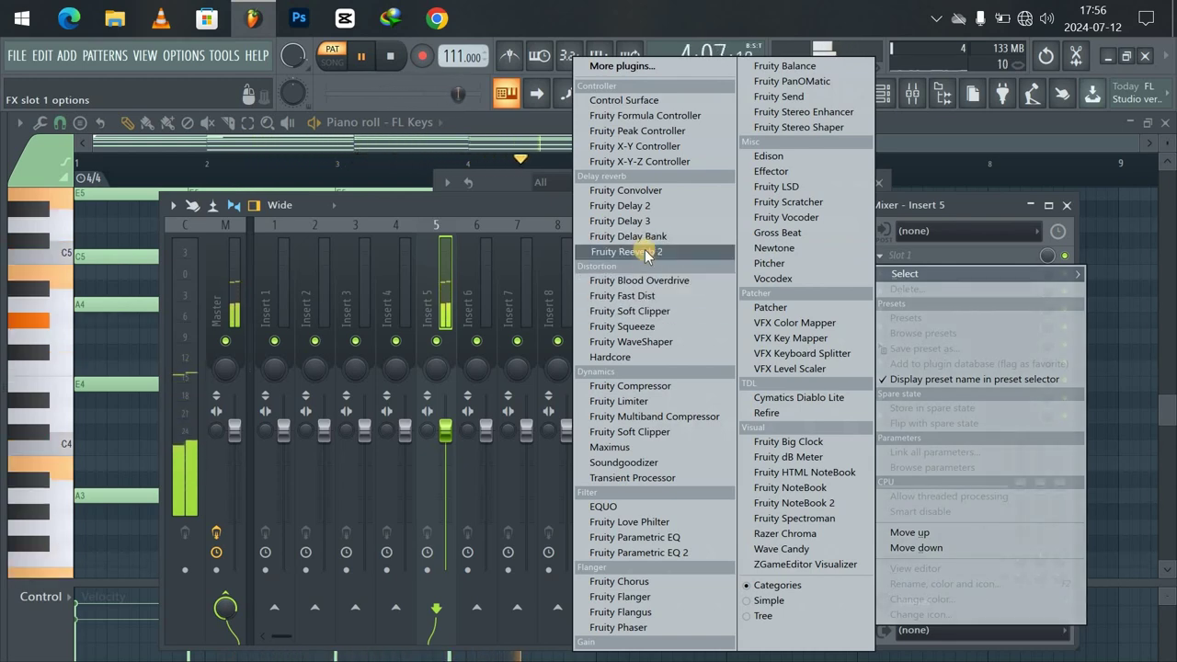
{"action": "left_click", "coordinate": [625, 553]}
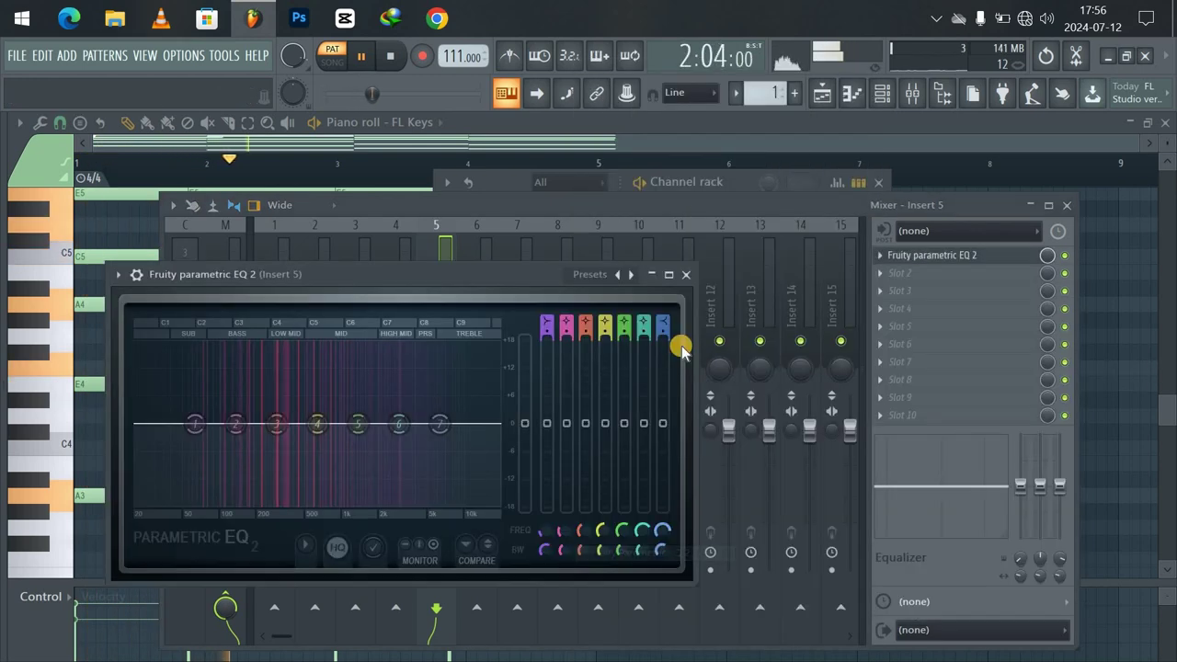
{"action": "left_click_drag", "start_coordinate": [433, 270], "coordinate": [904, 250]}
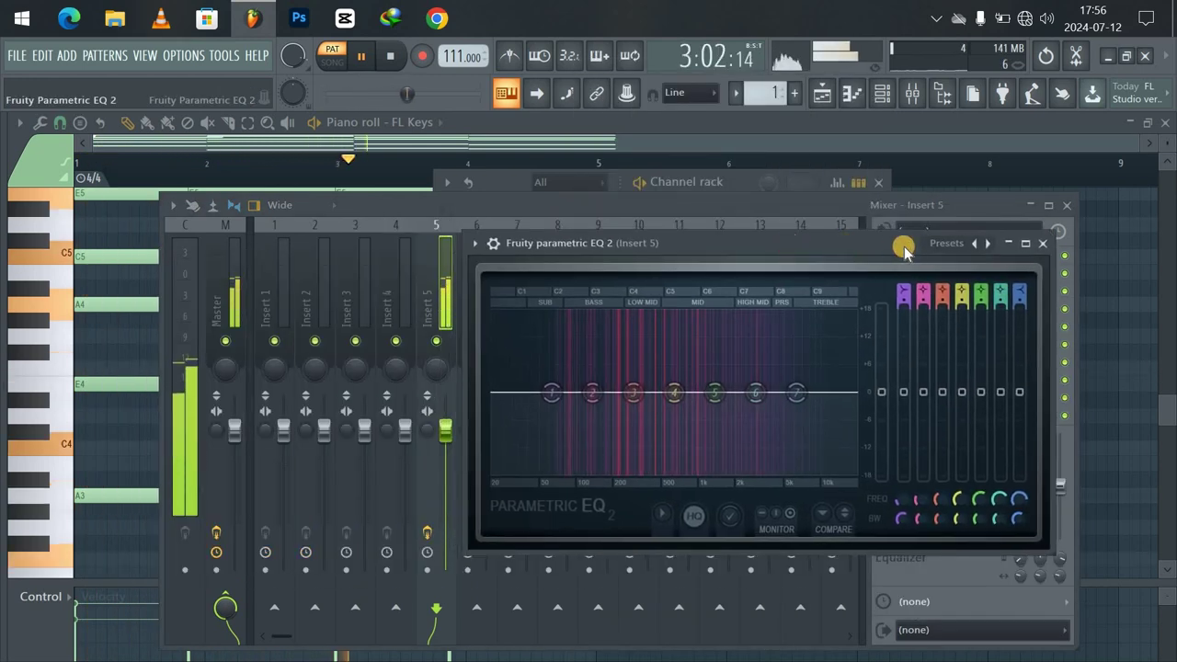
Apply the Vocal Presence preset to the parametric EQ and close its window
{"action": "left_click", "coordinate": [946, 244]}
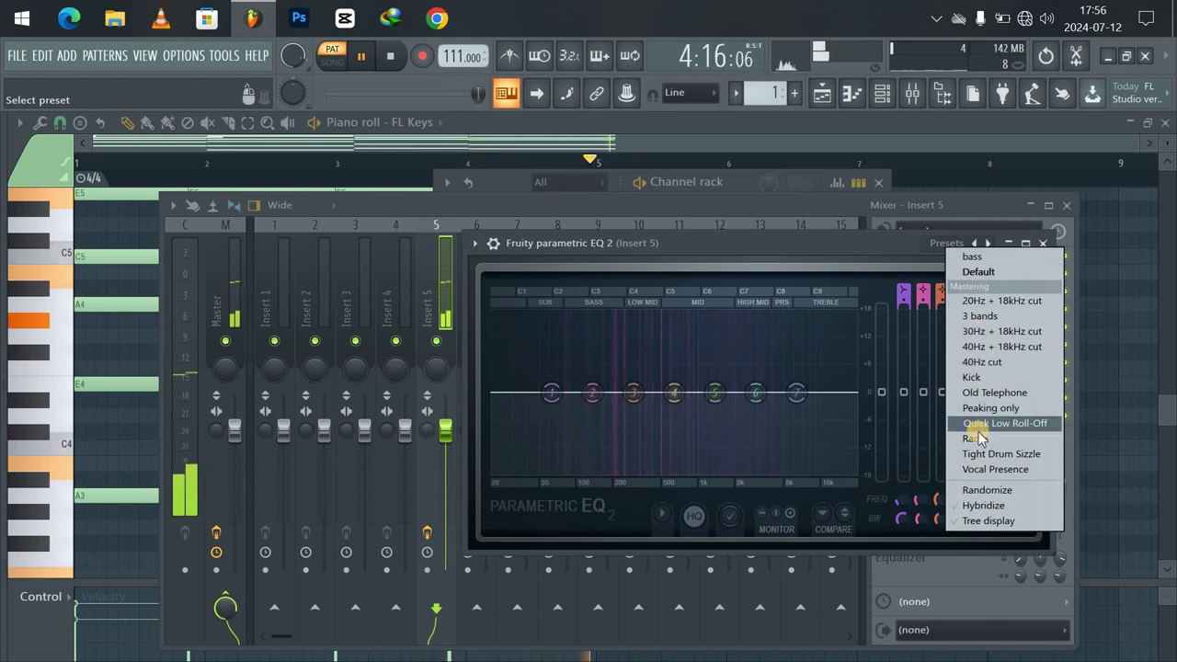
{"action": "left_click", "coordinate": [981, 469]}
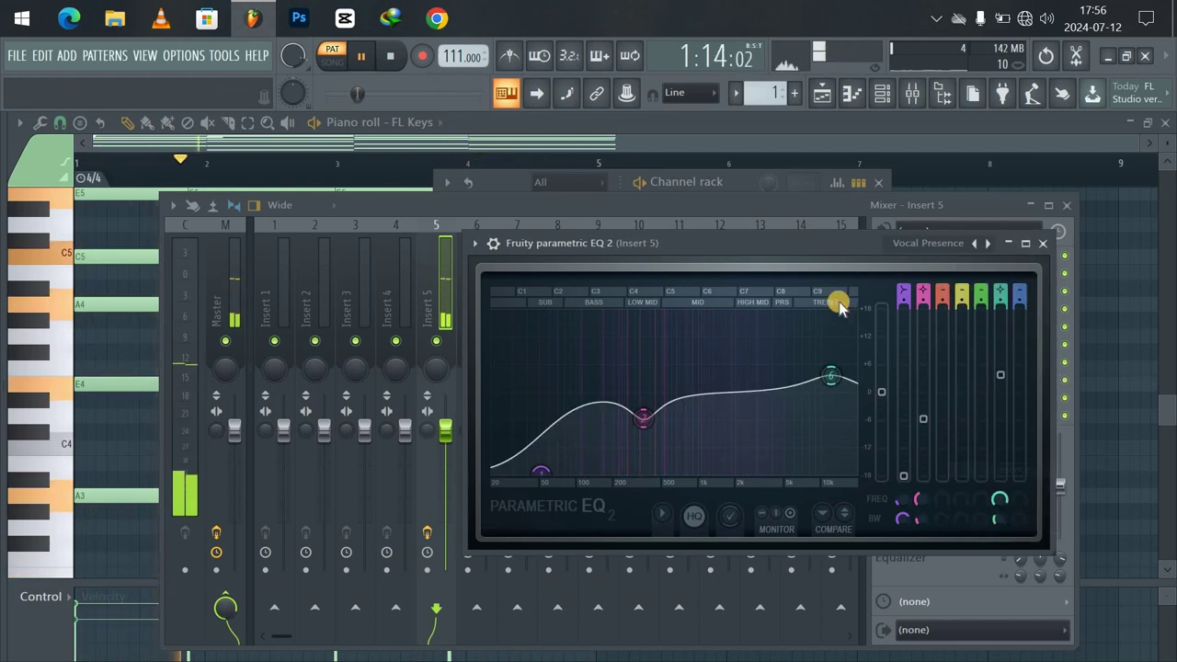
{"action": "left_click_drag", "start_coordinate": [793, 252], "coordinate": [721, 248]}
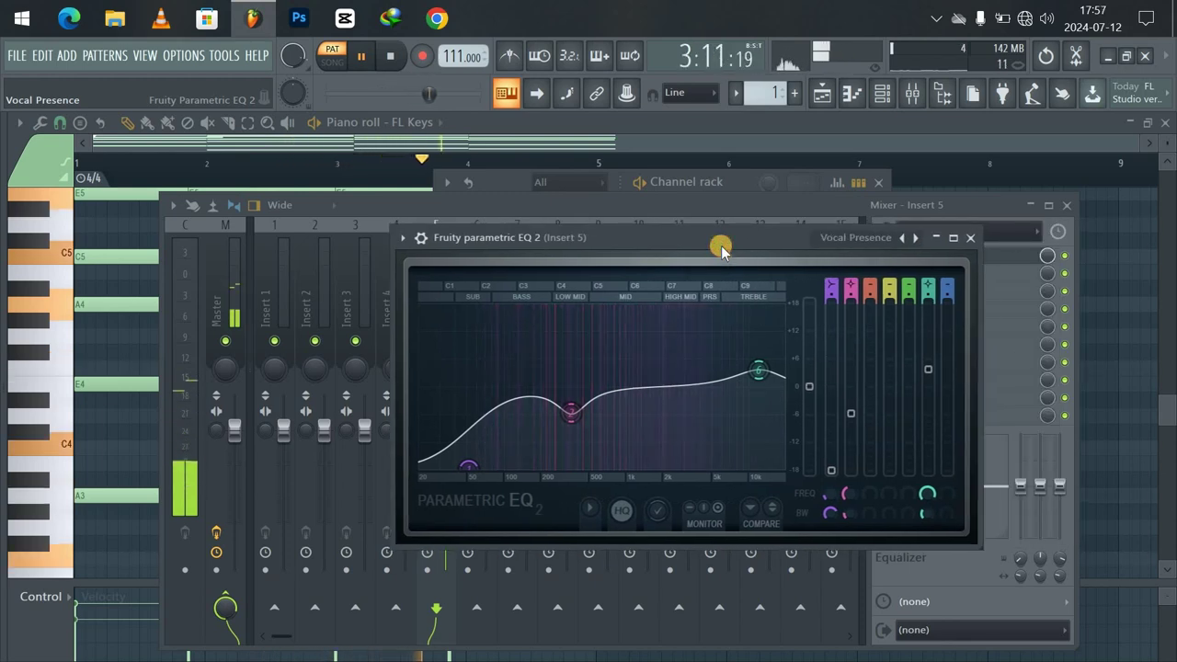
{"action": "left_click", "coordinate": [862, 237]}
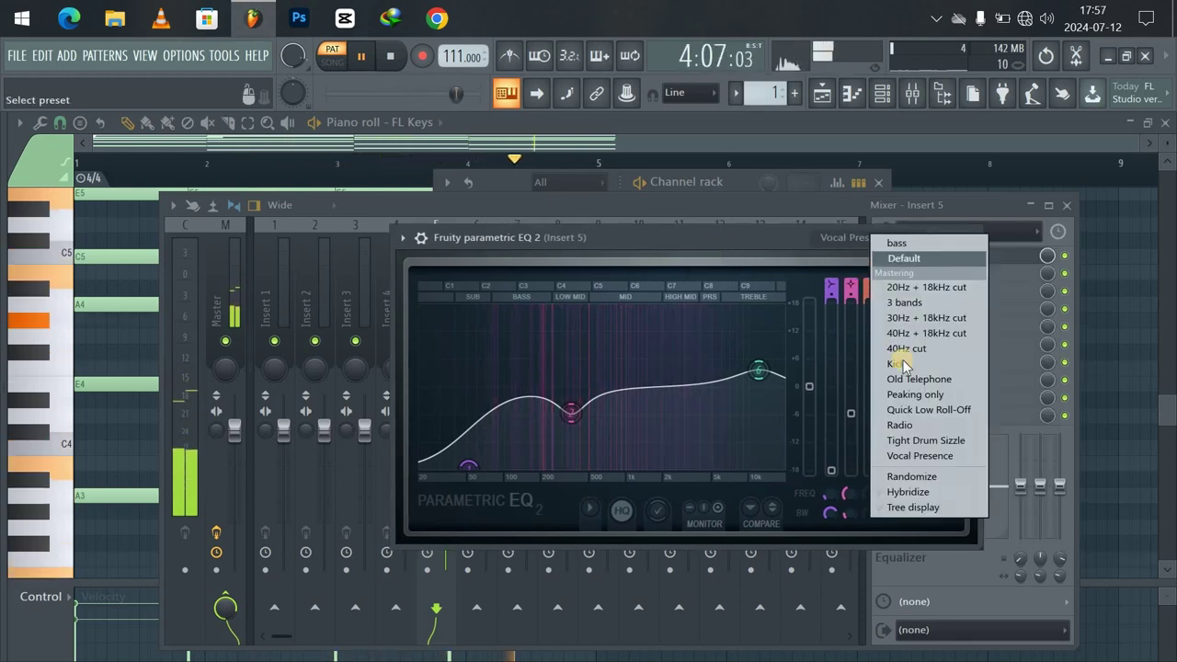
{"action": "left_click", "coordinate": [914, 456]}
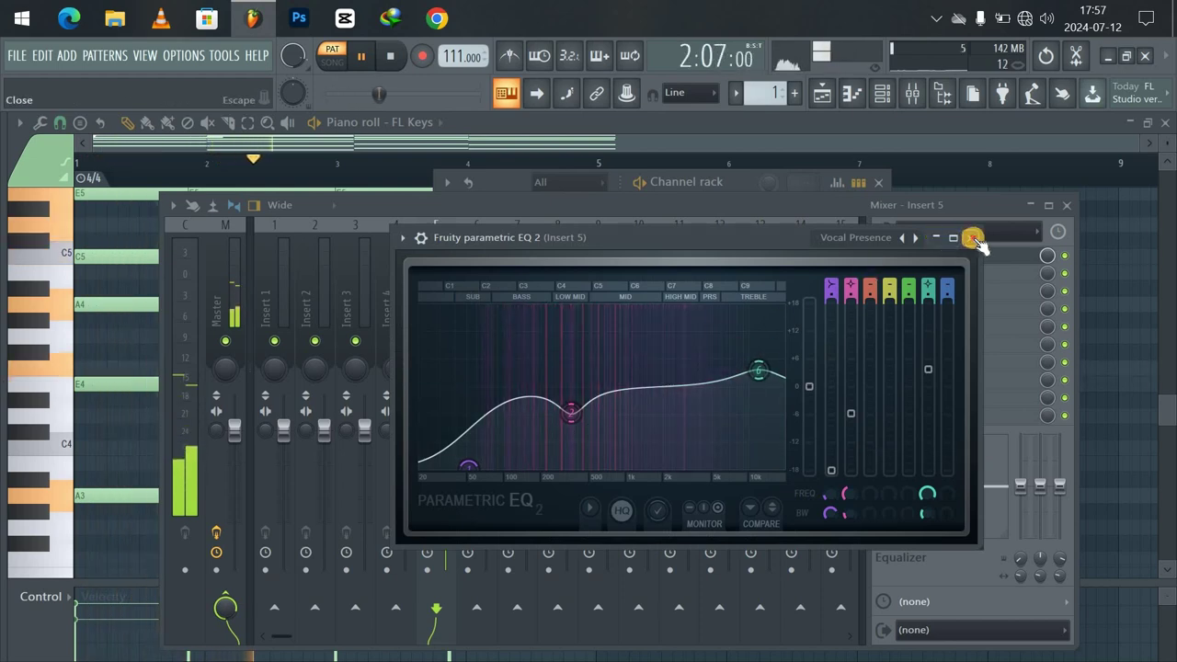
{"action": "left_click", "coordinate": [973, 238]}
Load Fruity Reeverb 2 into the second effect slot of Insert 5 and view its presets, keeping the default
{"action": "left_click", "coordinate": [879, 274]}
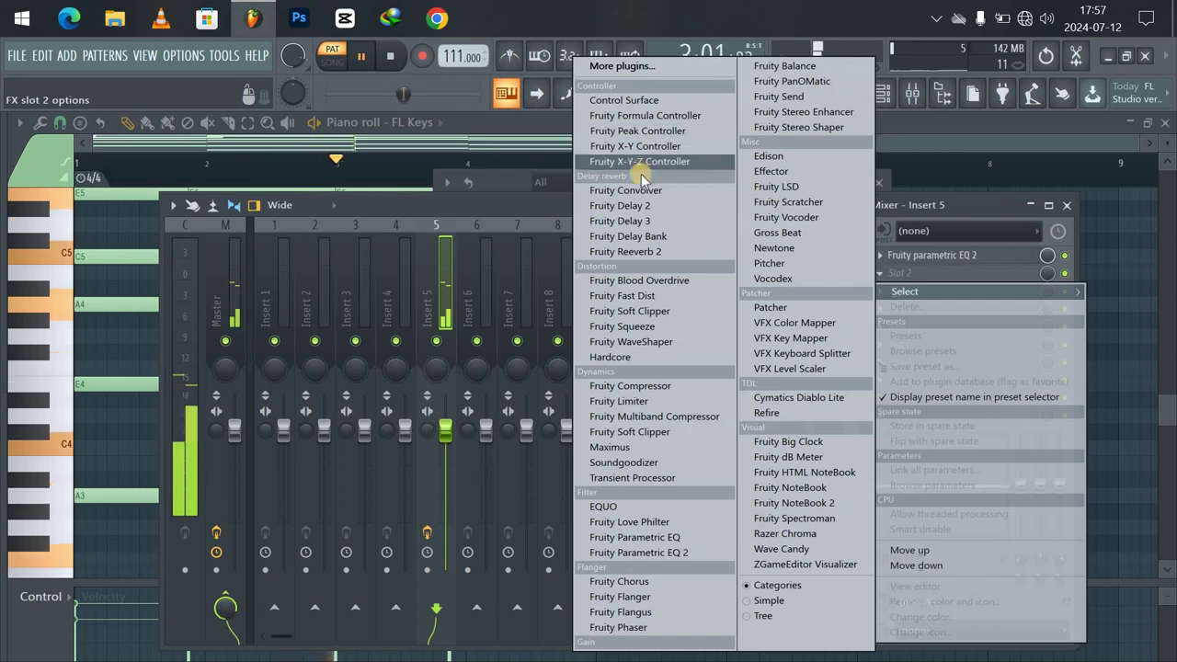
{"action": "left_click", "coordinate": [641, 251]}
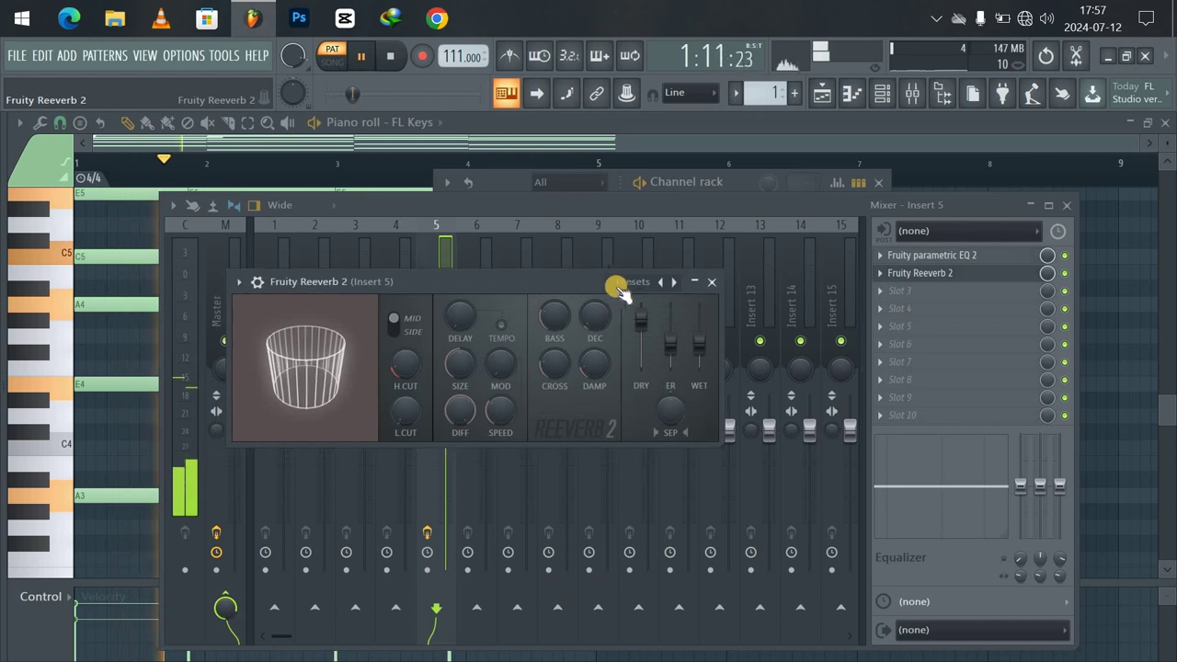
{"action": "left_click", "coordinate": [624, 288]}
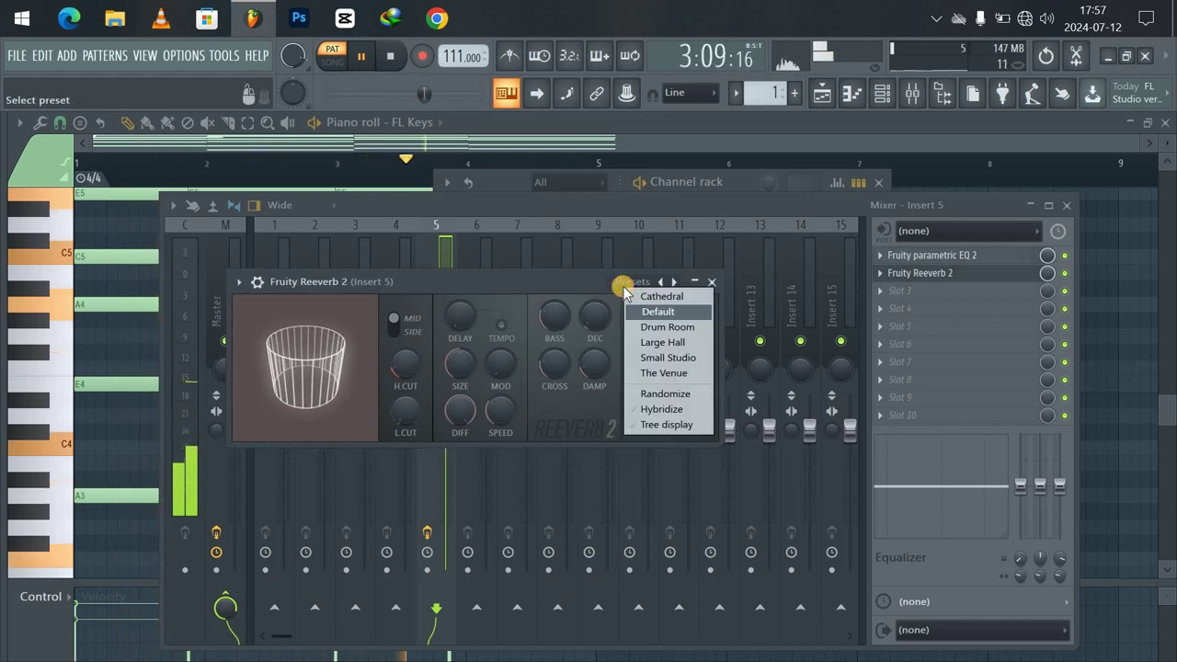
{"action": "left_click", "coordinate": [564, 289]}
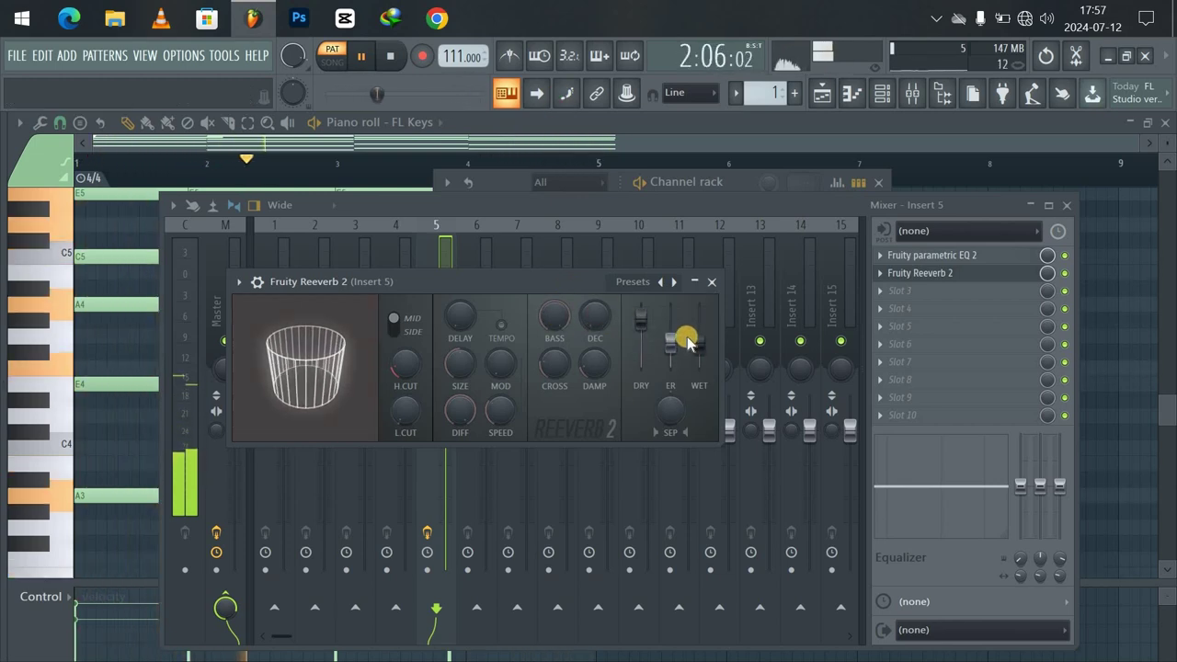
Audition the reverb's wet level at 125%, bring it back down, and lower the early reflection level
{"action": "left_click_drag", "start_coordinate": [684, 344], "coordinate": [693, 236]}
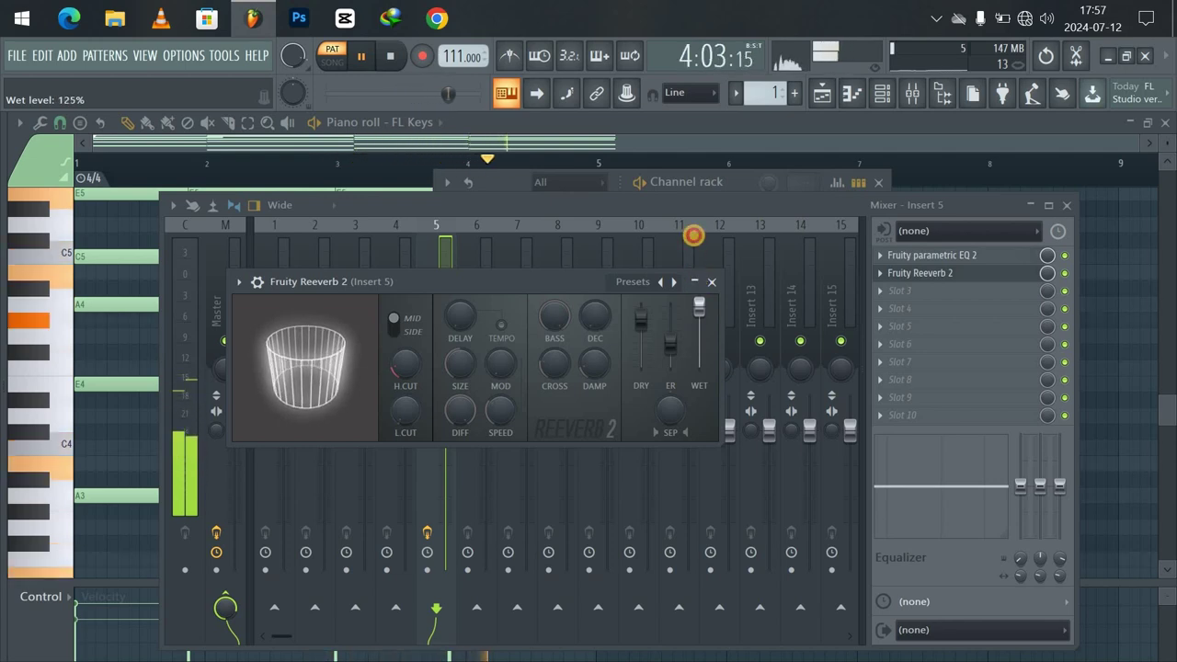
{"action": "left_click_drag", "start_coordinate": [694, 236], "coordinate": [698, 340]}
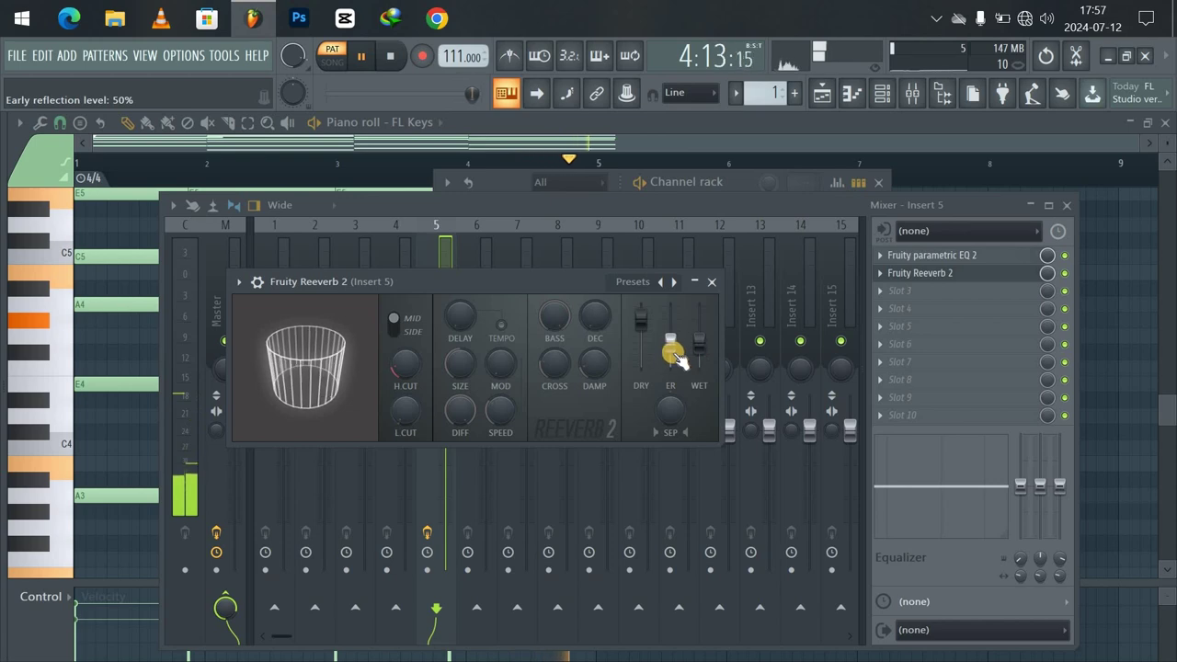
{"action": "left_click_drag", "start_coordinate": [673, 349], "coordinate": [673, 369]}
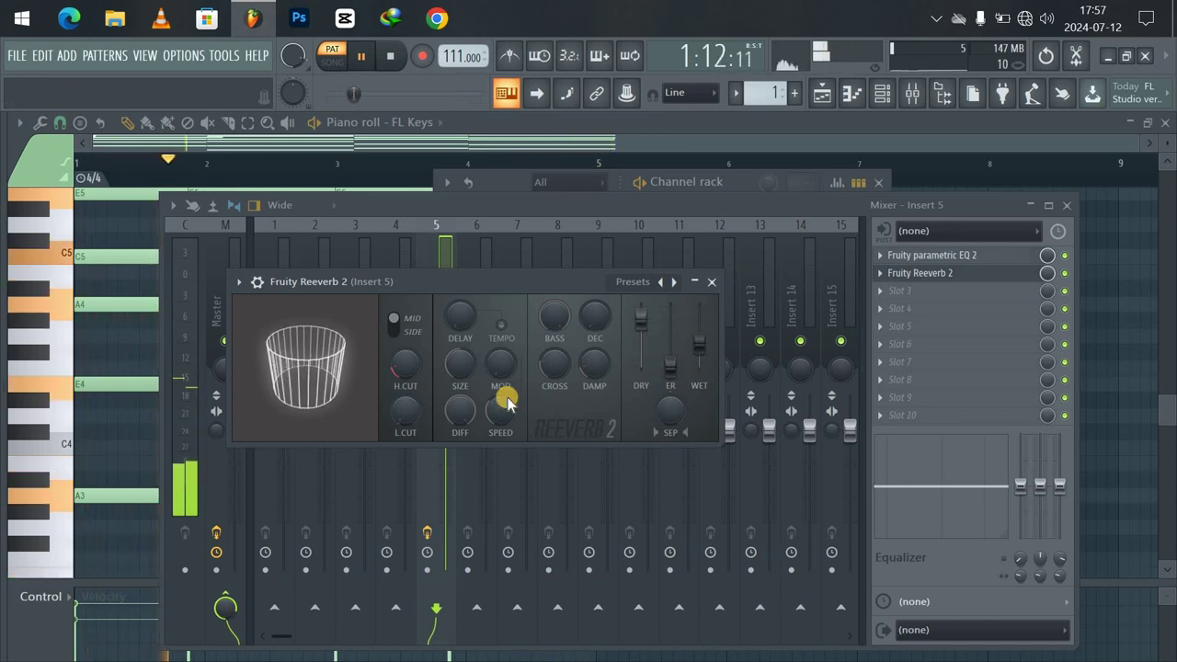
Enlarge the reverb's room size, try a 1000 ms predelay, and close the reverb window
{"action": "left_click_drag", "start_coordinate": [455, 365], "coordinate": [433, 191]}
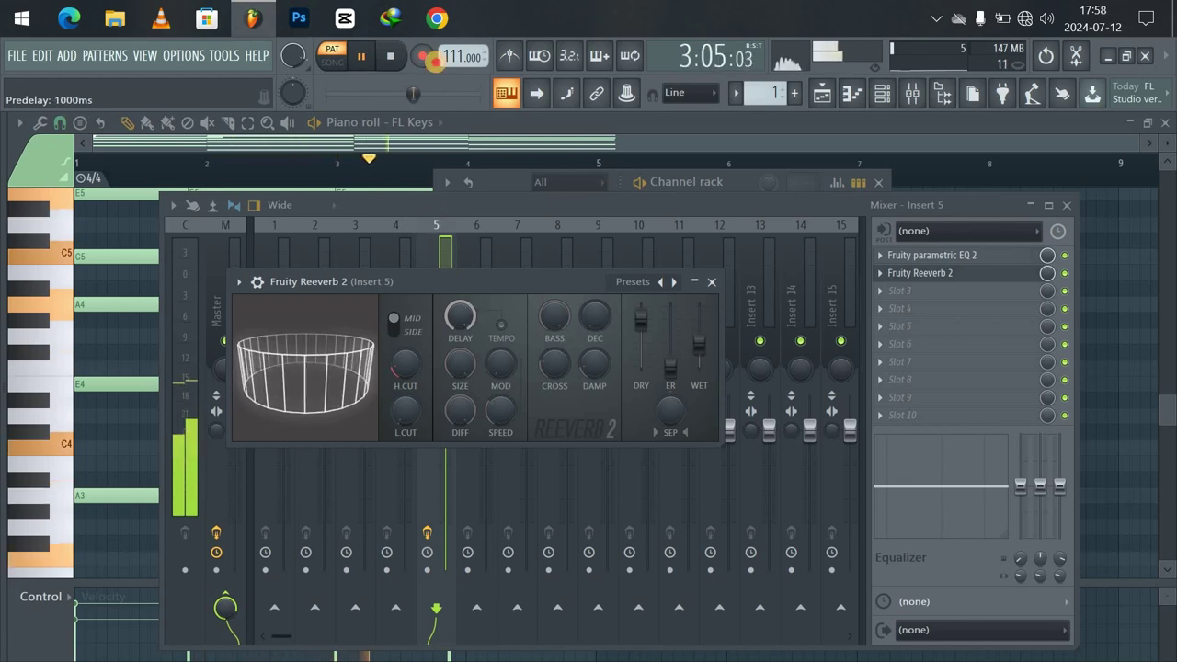
{"action": "left_click_drag", "start_coordinate": [458, 318], "coordinate": [458, 272]}
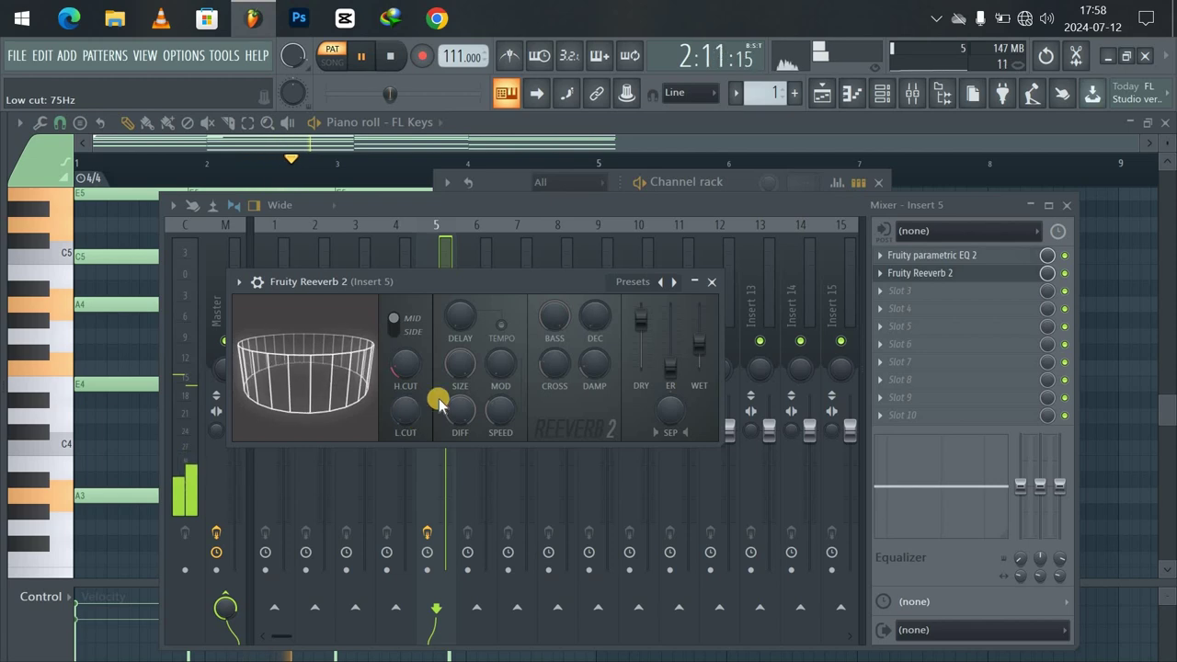
{"action": "left_click", "coordinate": [712, 282]}
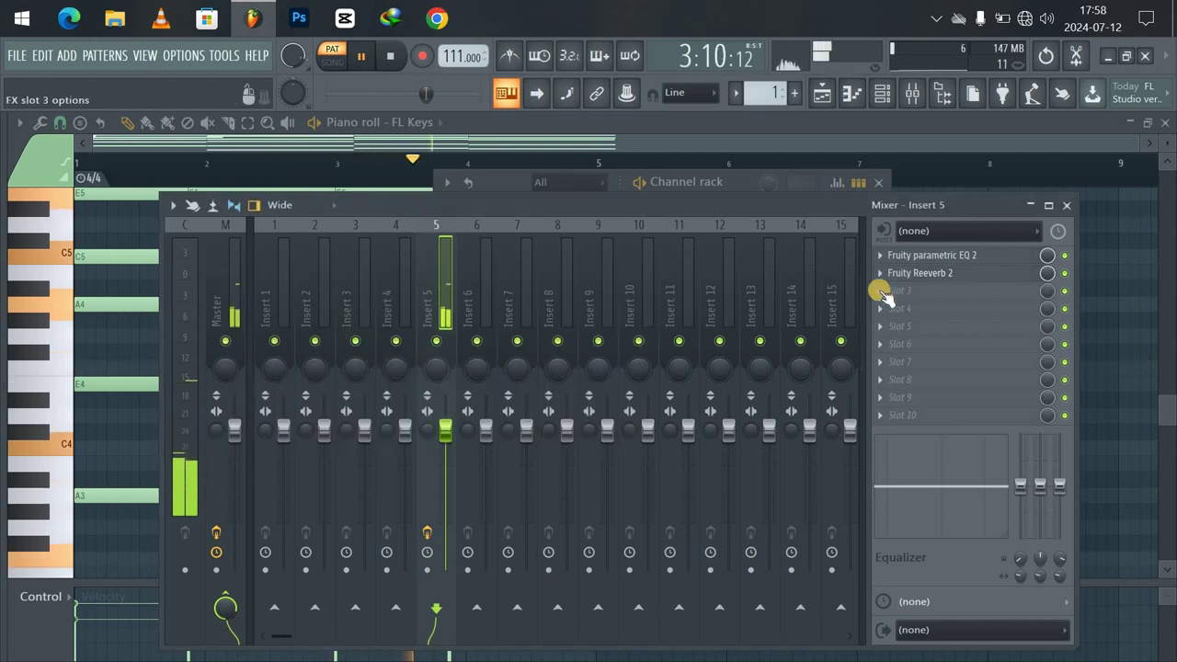
Load Gross Beat into the third effect slot of Insert 5 and apply its Momentary preset
{"action": "left_click", "coordinate": [885, 295]}
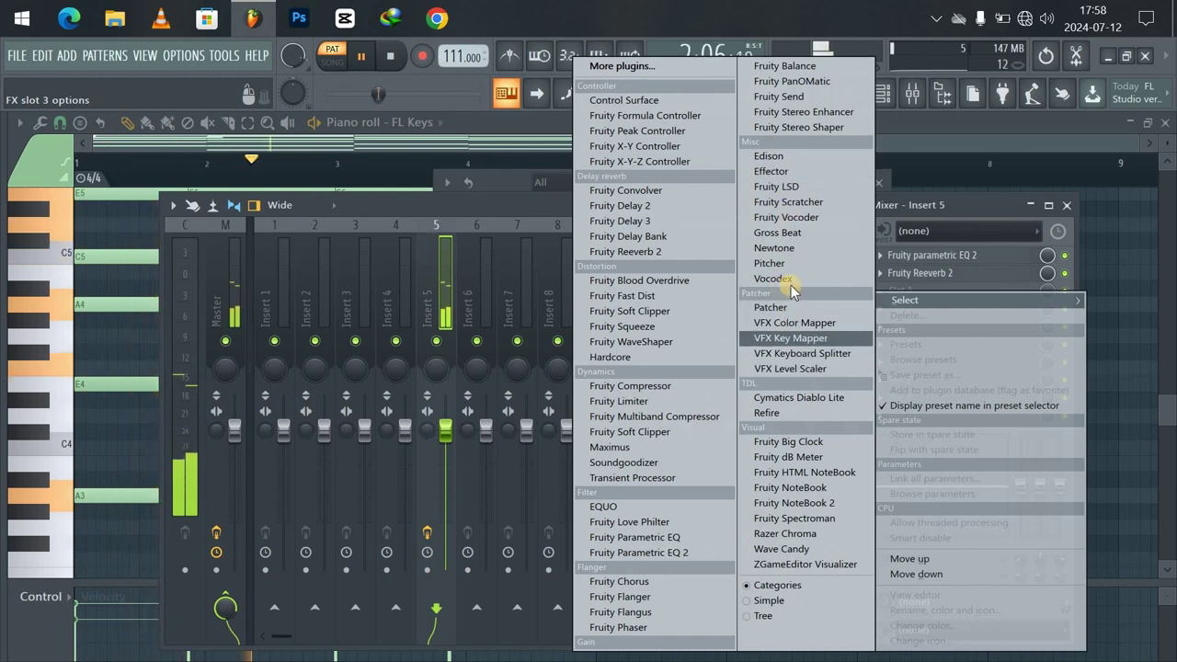
{"action": "left_click", "coordinate": [770, 235]}
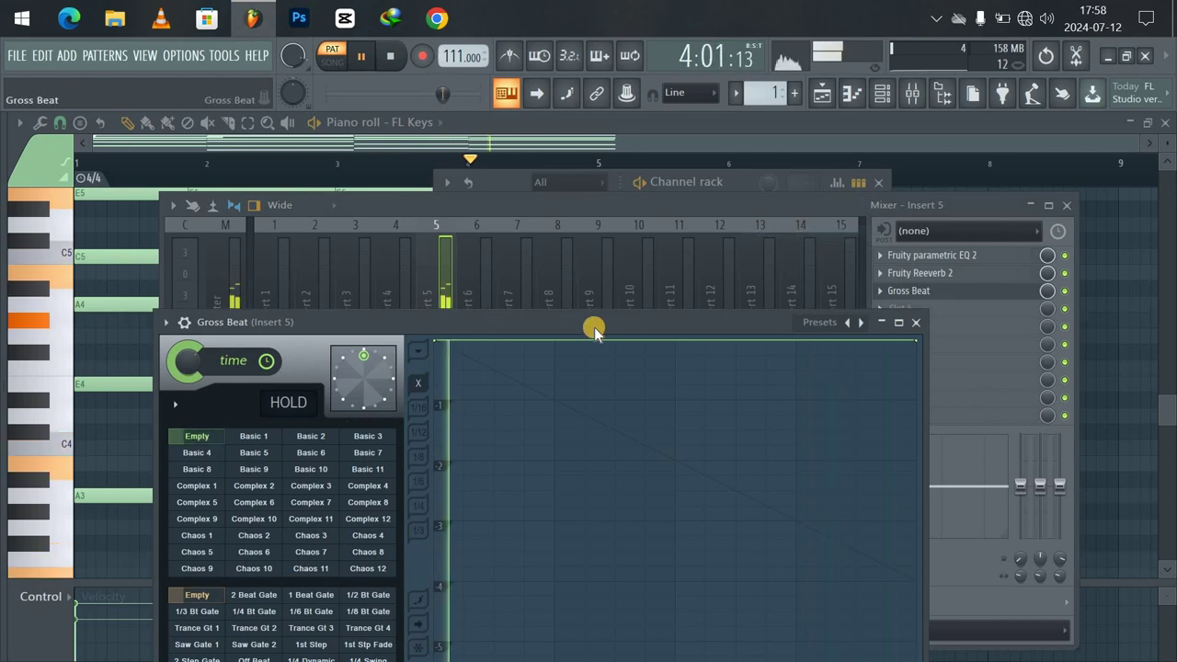
{"action": "left_click_drag", "start_coordinate": [594, 325], "coordinate": [533, 176]}
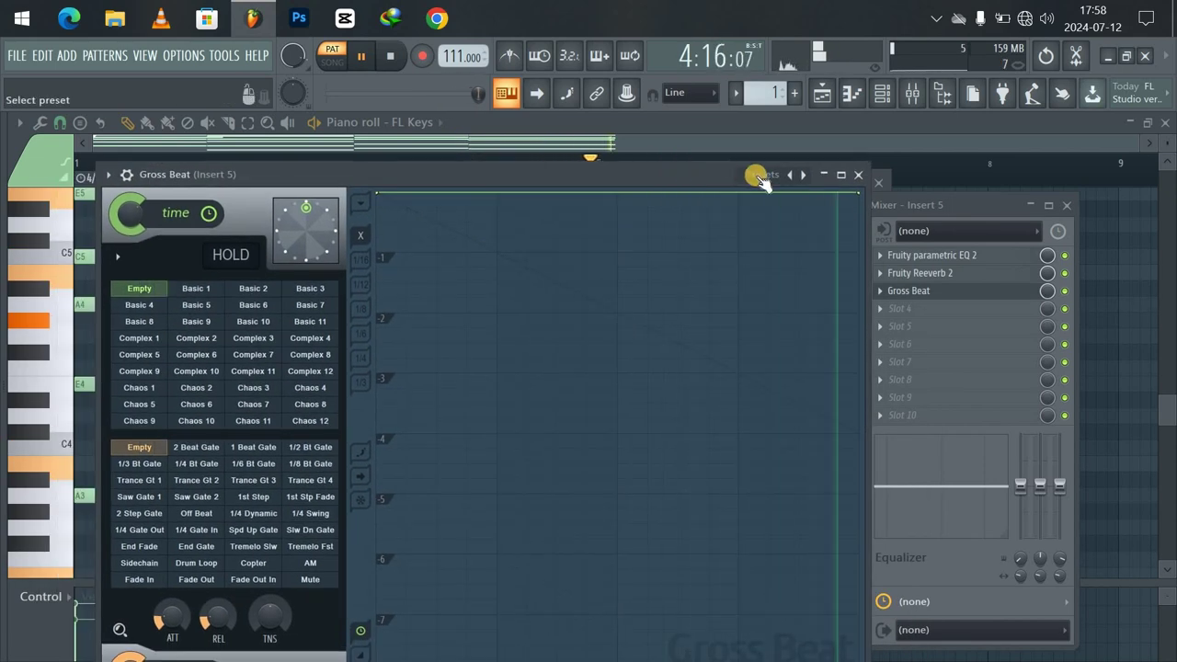
{"action": "left_click", "coordinate": [760, 176]}
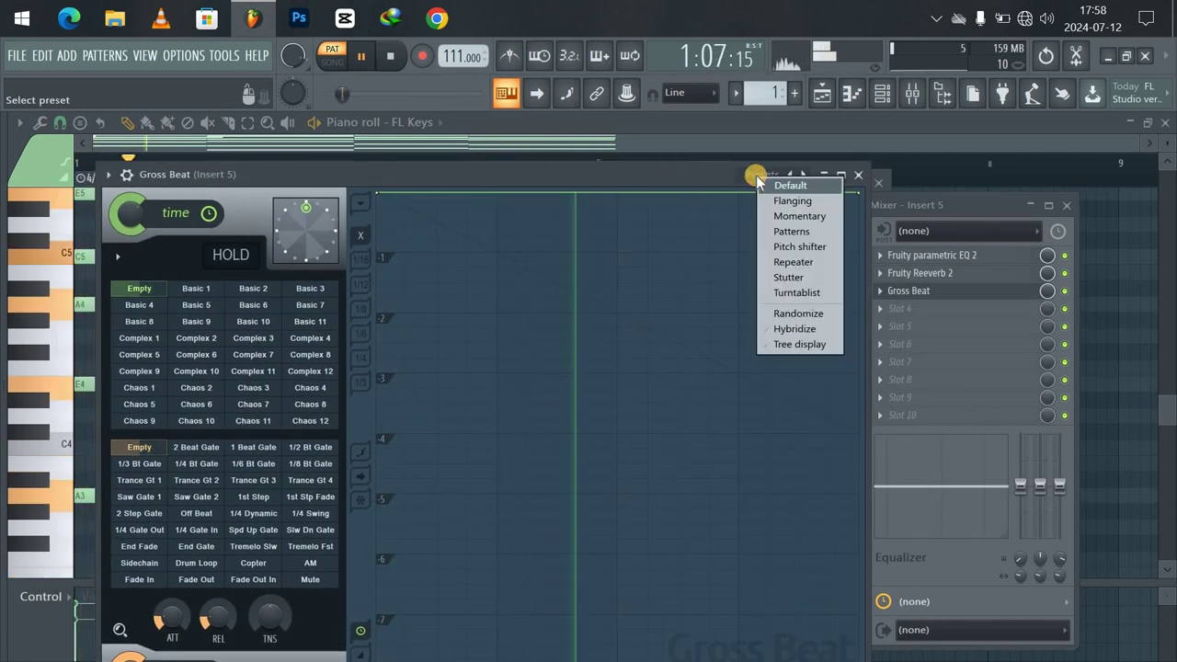
{"action": "left_click", "coordinate": [800, 217]}
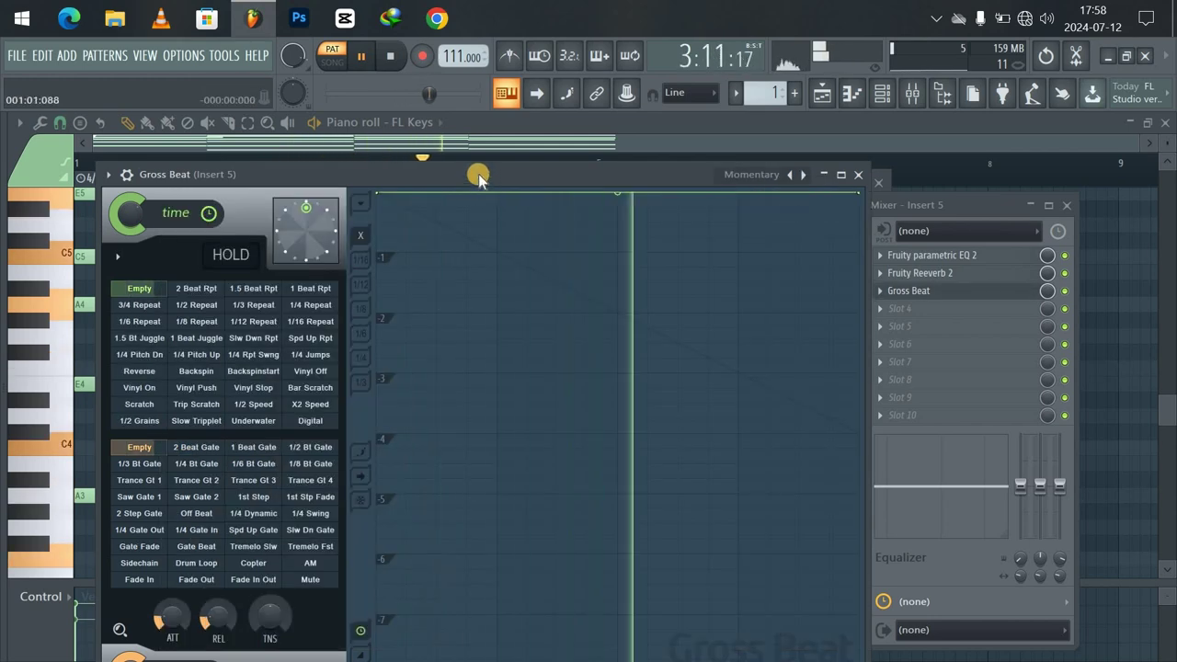
{"action": "mouse_move", "coordinate": [478, 175]}
{"action": "left_mouse_down"}
{"action": "mouse_move", "coordinate": [741, 188]}
{"action": "mouse_move", "coordinate": [906, 149]}
{"action": "mouse_move", "coordinate": [546, 200]}
{"action": "mouse_move", "coordinate": [481, 100]}
{"action": "mouse_move", "coordinate": [470, 137]}
{"action": "mouse_move", "coordinate": [486, 160]}
{"action": "left_mouse_up"}
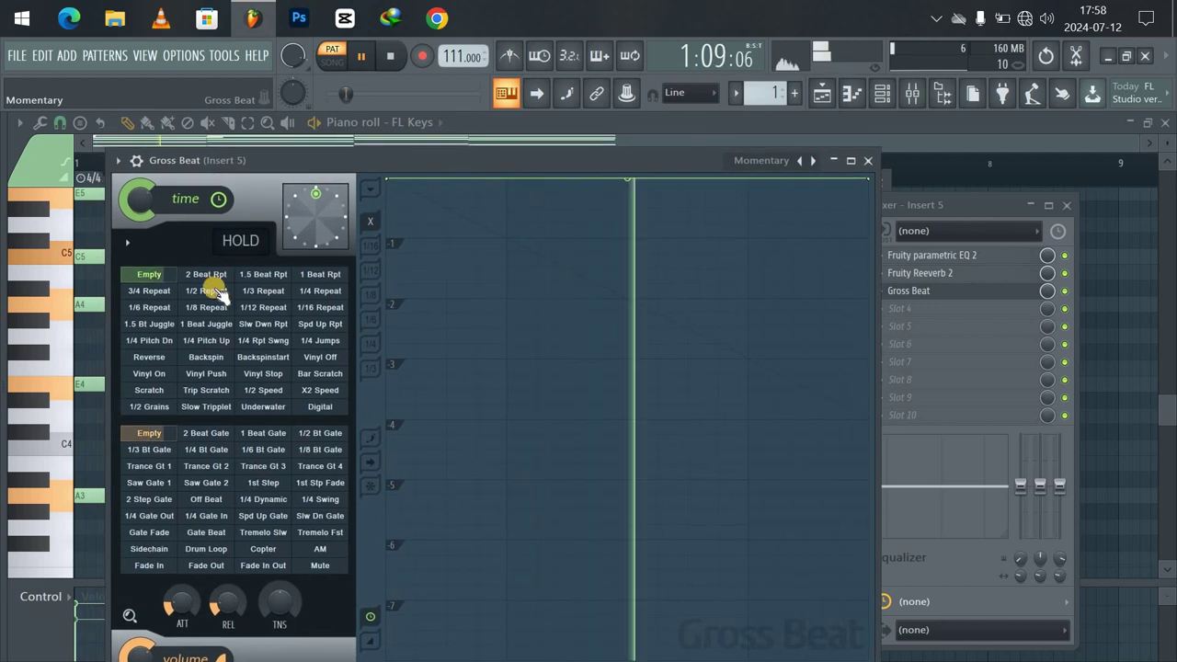
Audition Gross Beat's time repeat patterns from 2 Beat Rpt to 1/16 Repeat, and reset the time pattern to Empty
{"action": "left_click", "coordinate": [210, 277]}
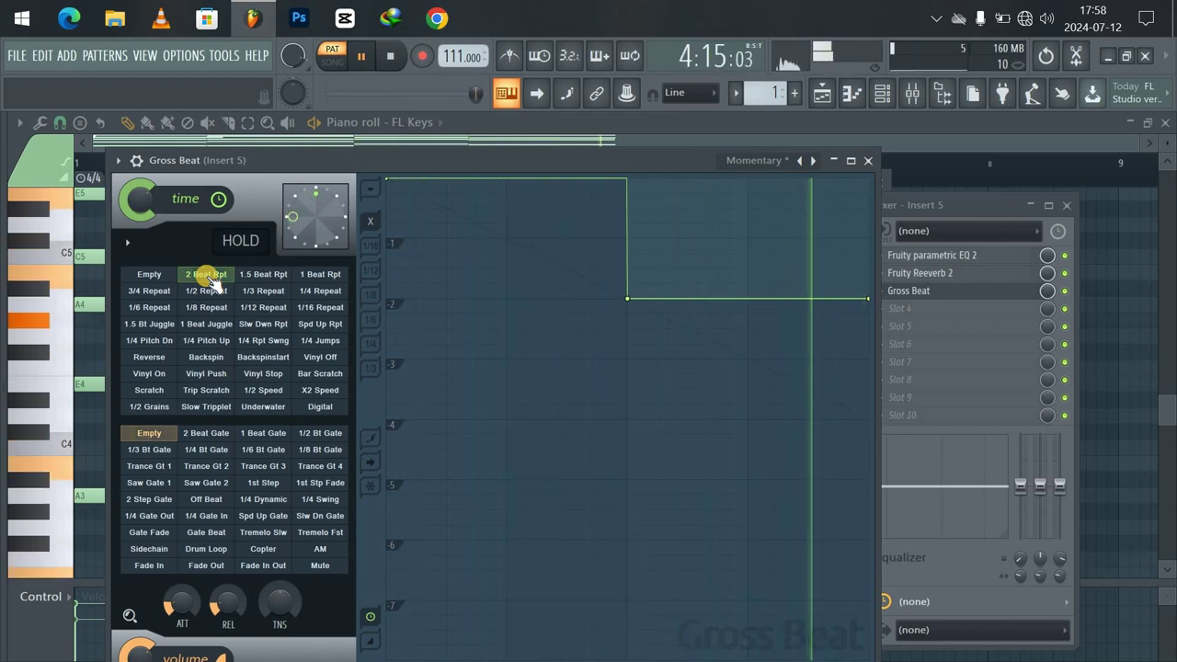
{"action": "left_click", "coordinate": [261, 275]}
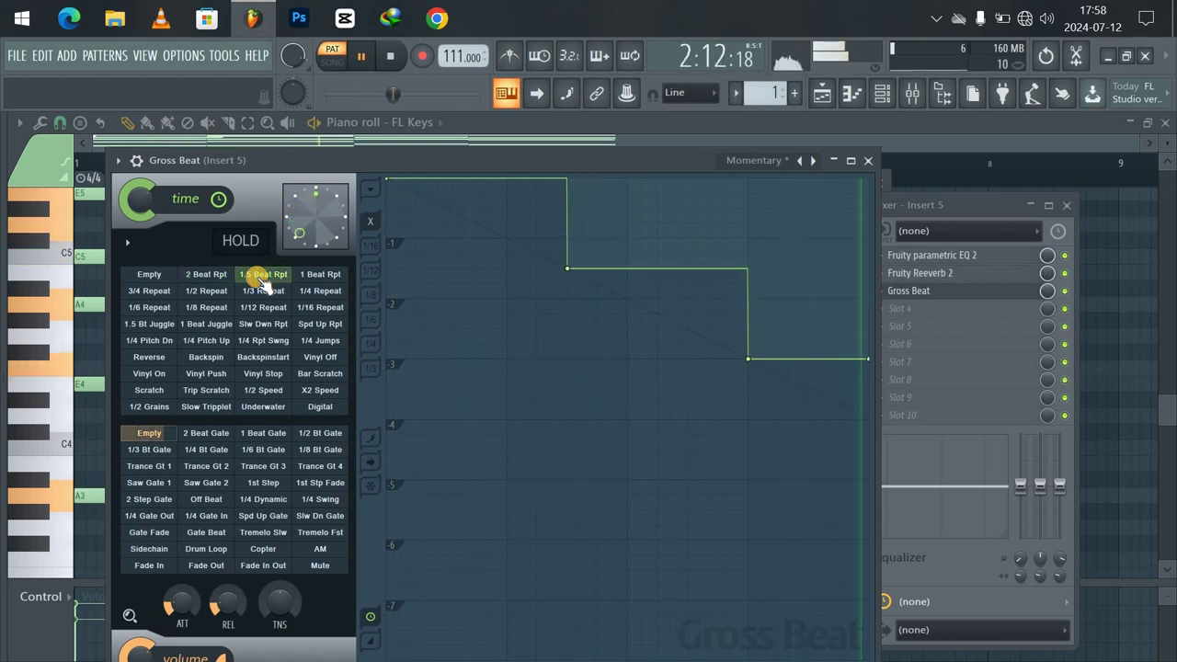
{"action": "left_click", "coordinate": [307, 275]}
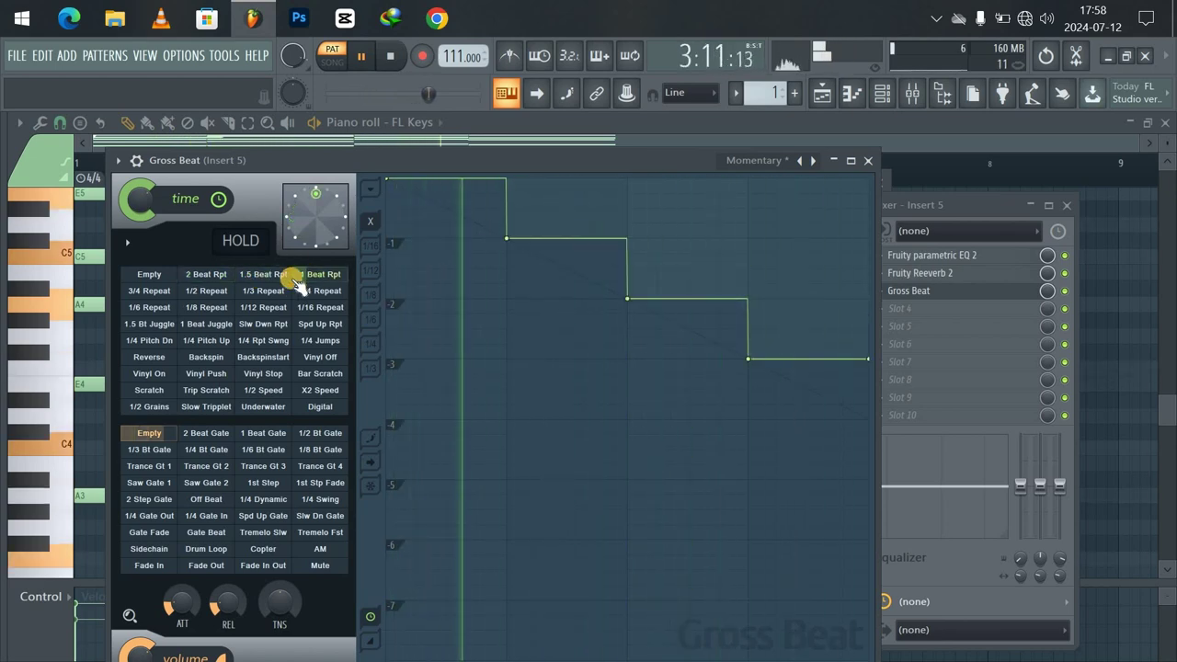
{"action": "left_click", "coordinate": [160, 292]}
{"action": "left_click", "coordinate": [197, 293]}
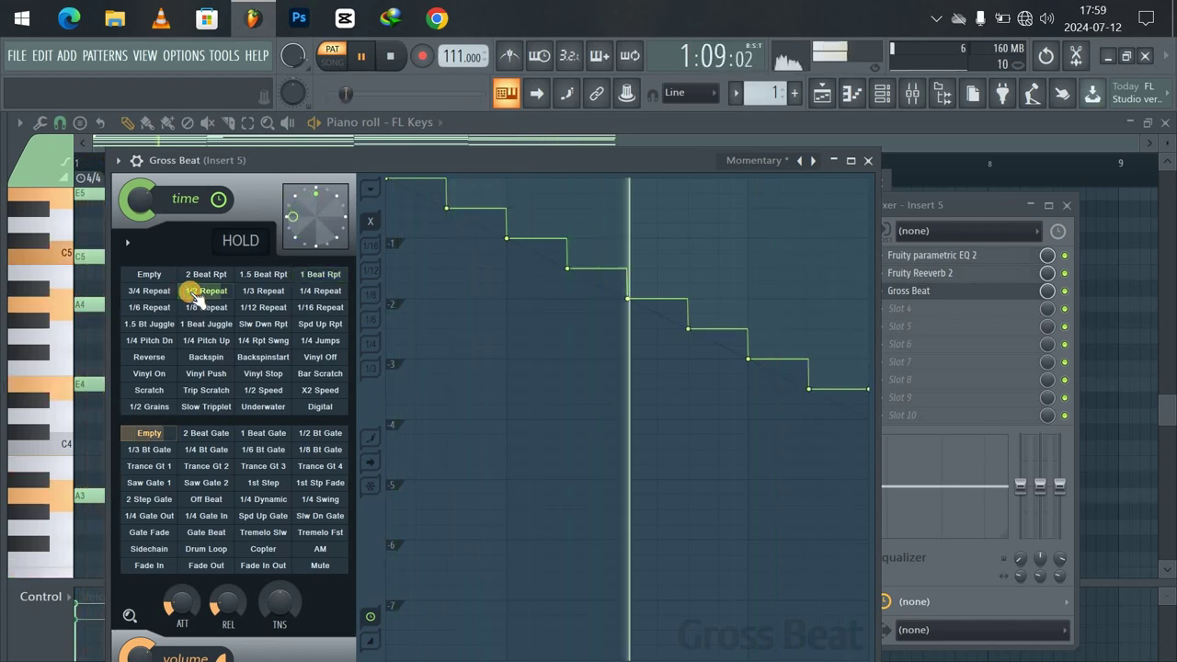
{"action": "left_click", "coordinate": [250, 293]}
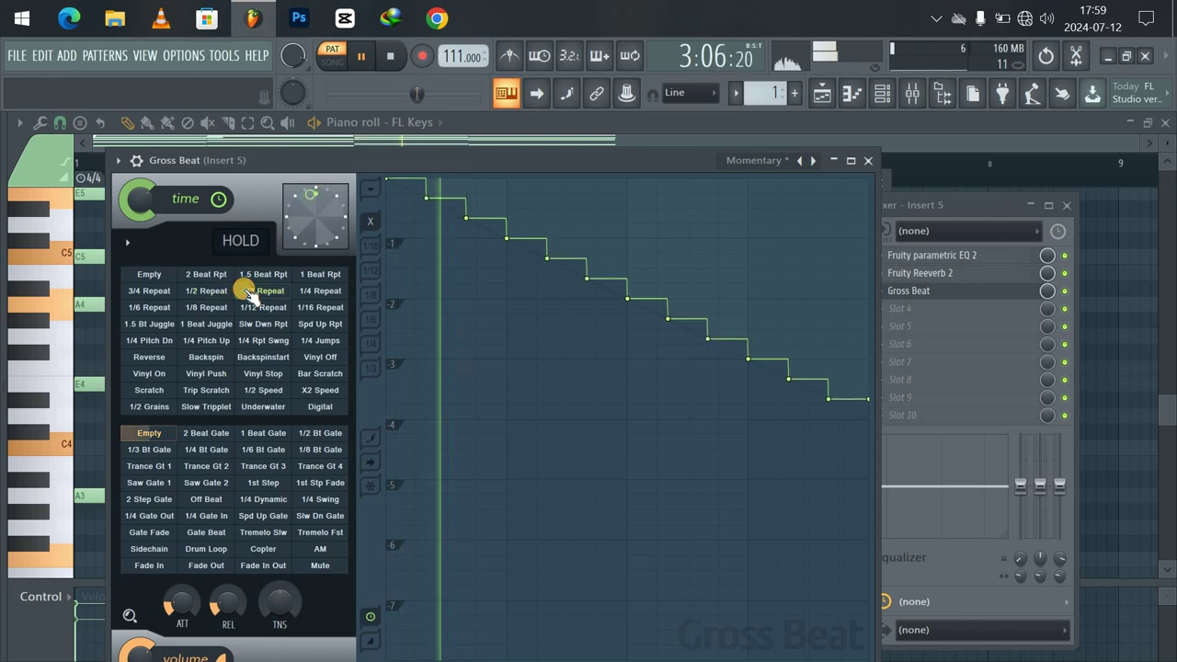
{"action": "left_click", "coordinate": [317, 292]}
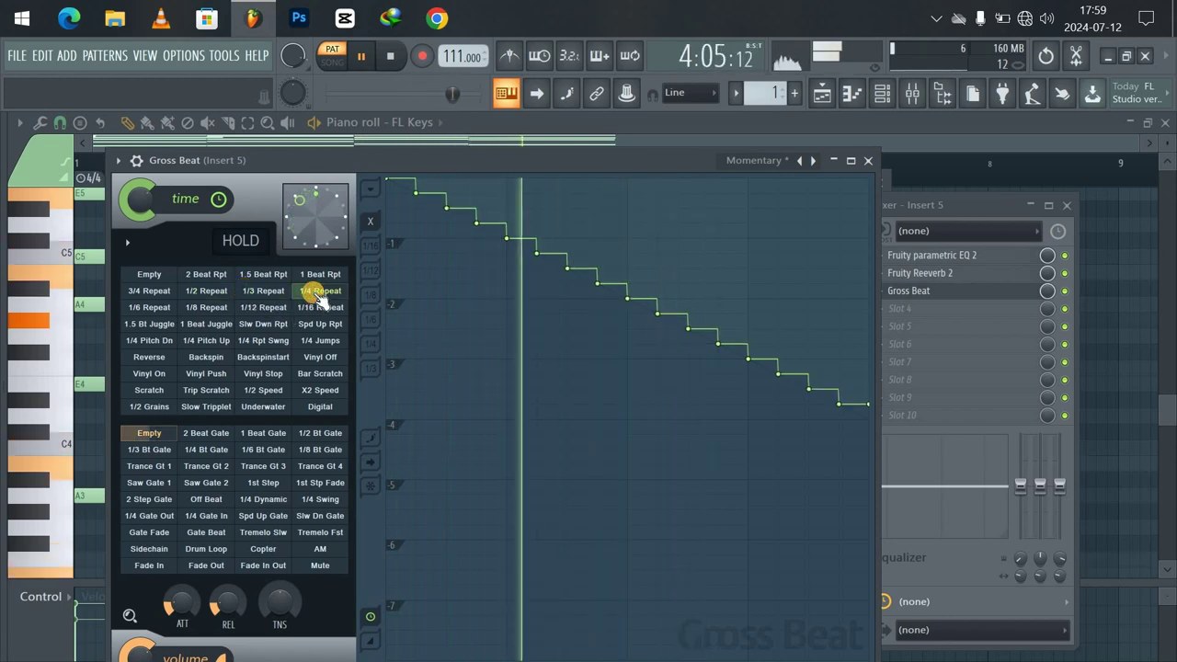
{"action": "left_click", "coordinate": [320, 307]}
{"action": "left_click", "coordinate": [250, 293]}
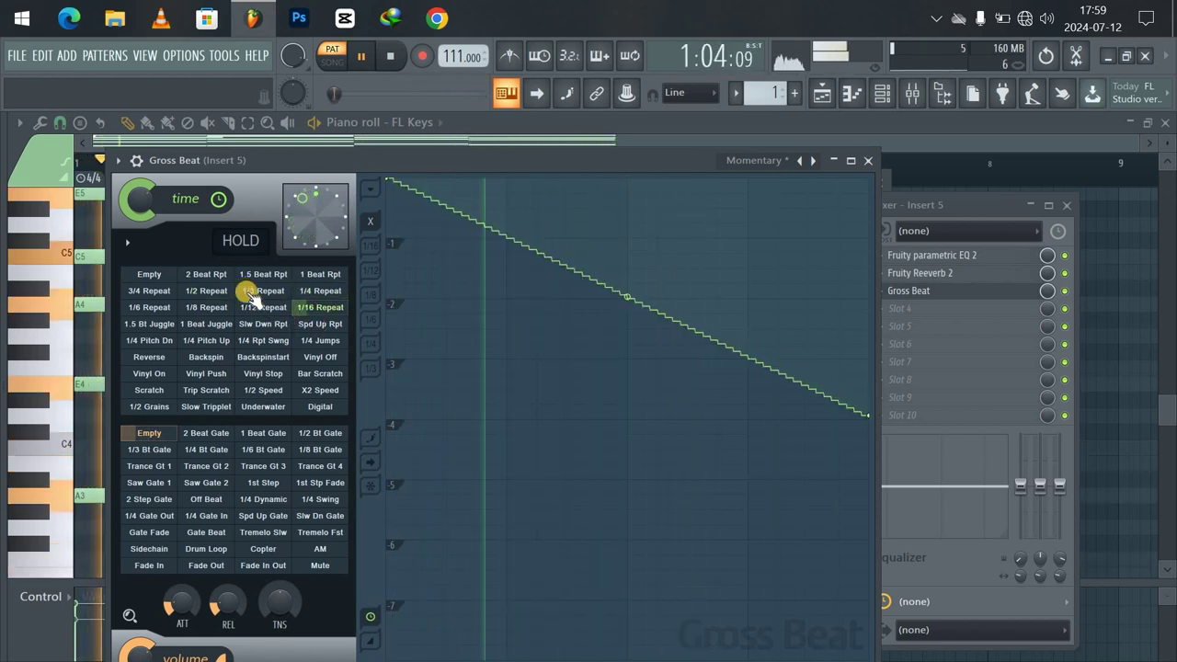
{"action": "left_click", "coordinate": [169, 274]}
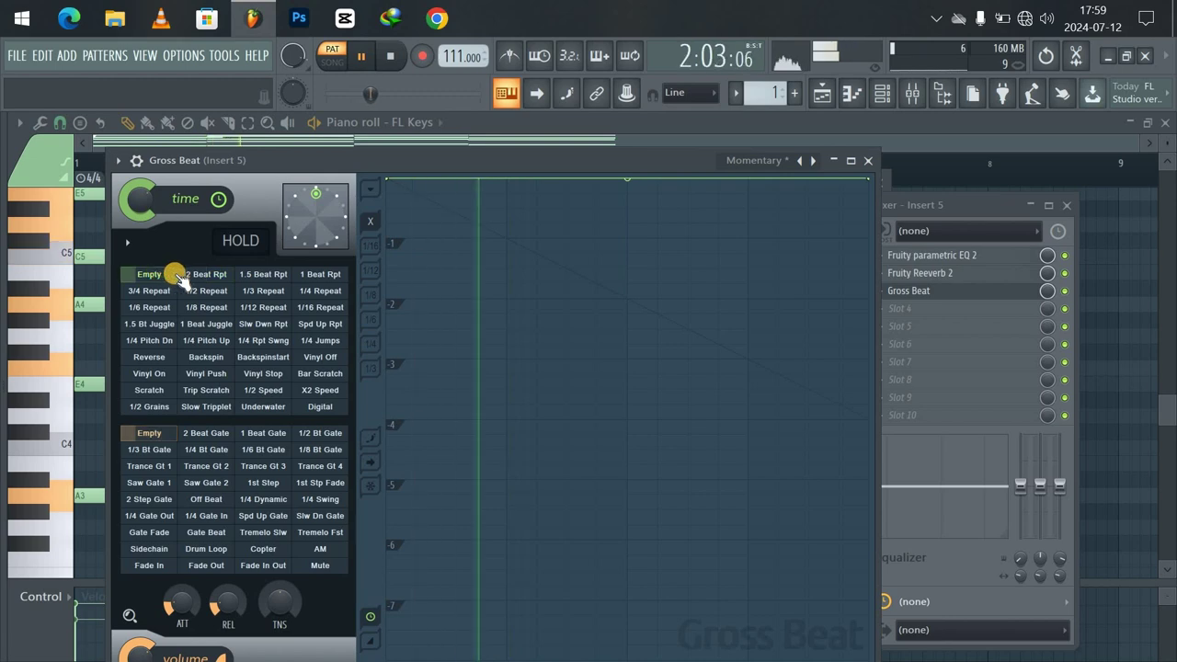
Audition Gross Beat's volume gate patterns from 2 Beat Gate to 1/4 Bt Gate, and reset the volume pattern to Empty
{"action": "left_click", "coordinate": [199, 433]}
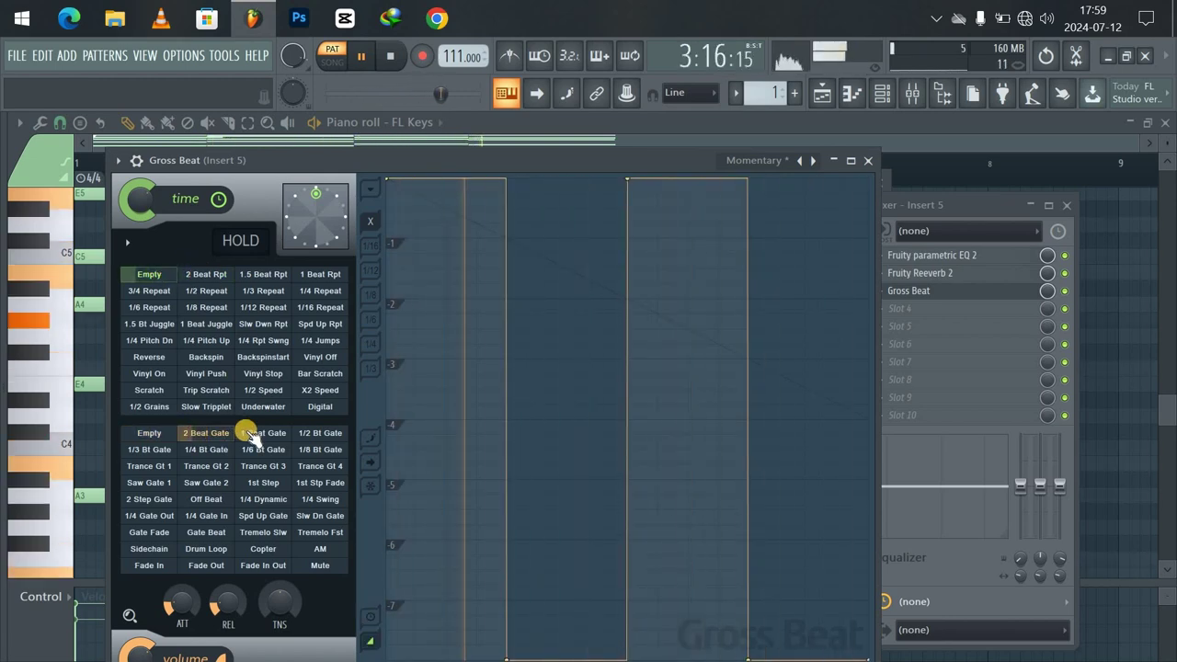
{"action": "left_click", "coordinate": [250, 435]}
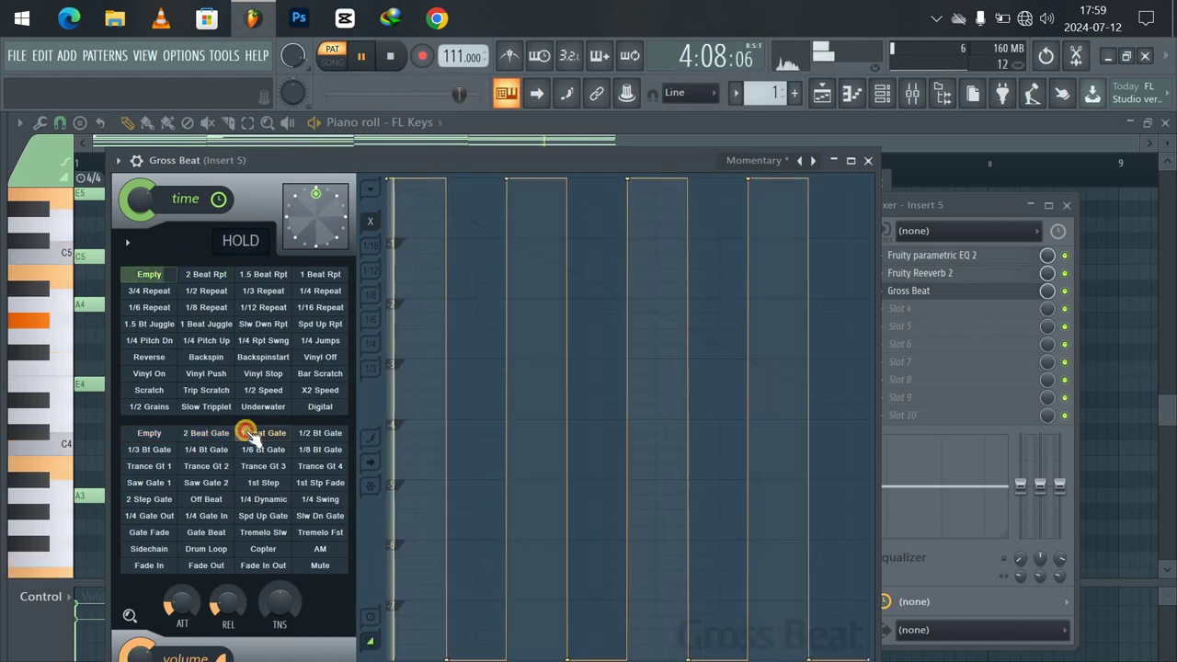
{"action": "left_click", "coordinate": [309, 438]}
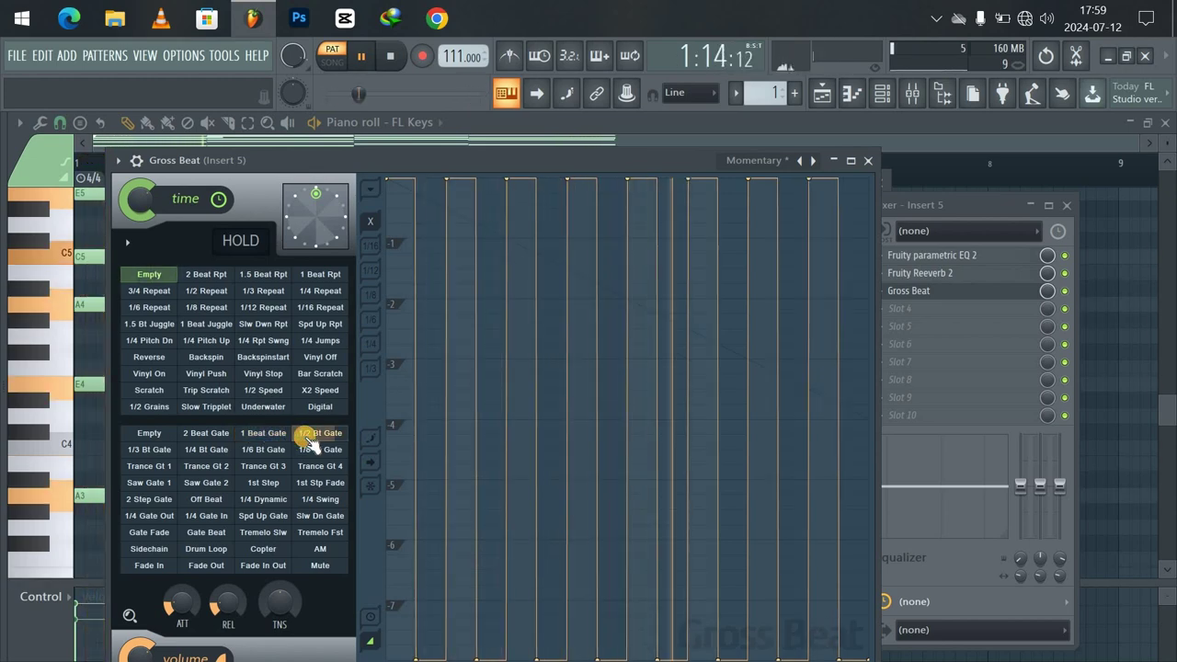
{"action": "left_click", "coordinate": [147, 450]}
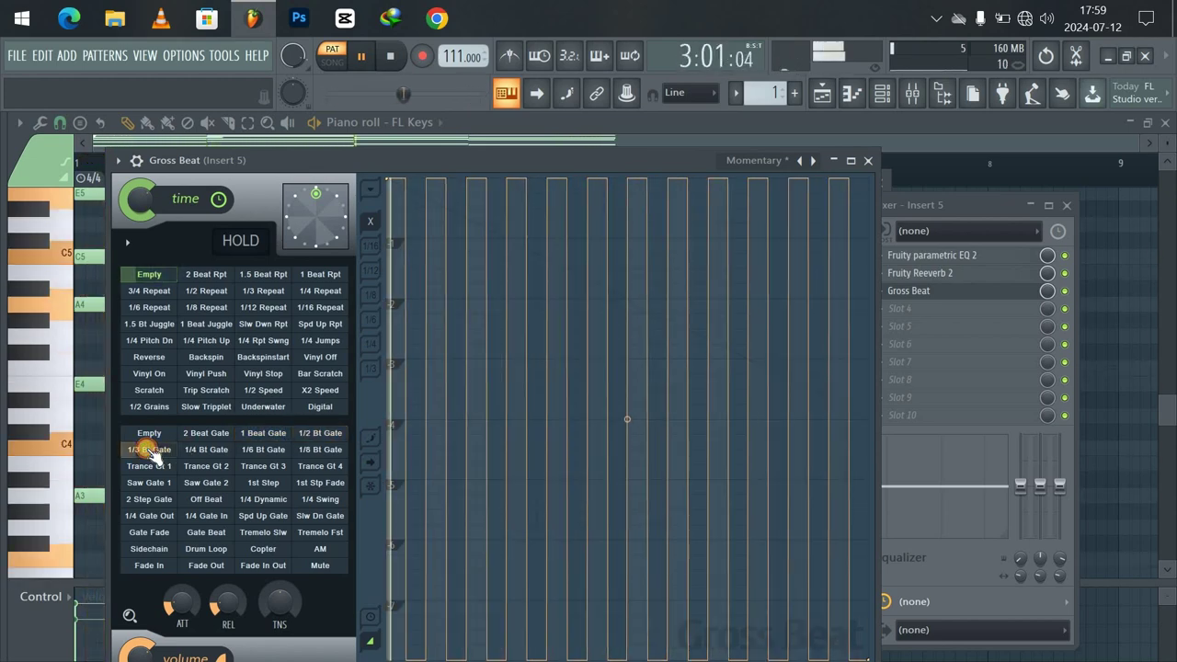
{"action": "left_click", "coordinate": [201, 452]}
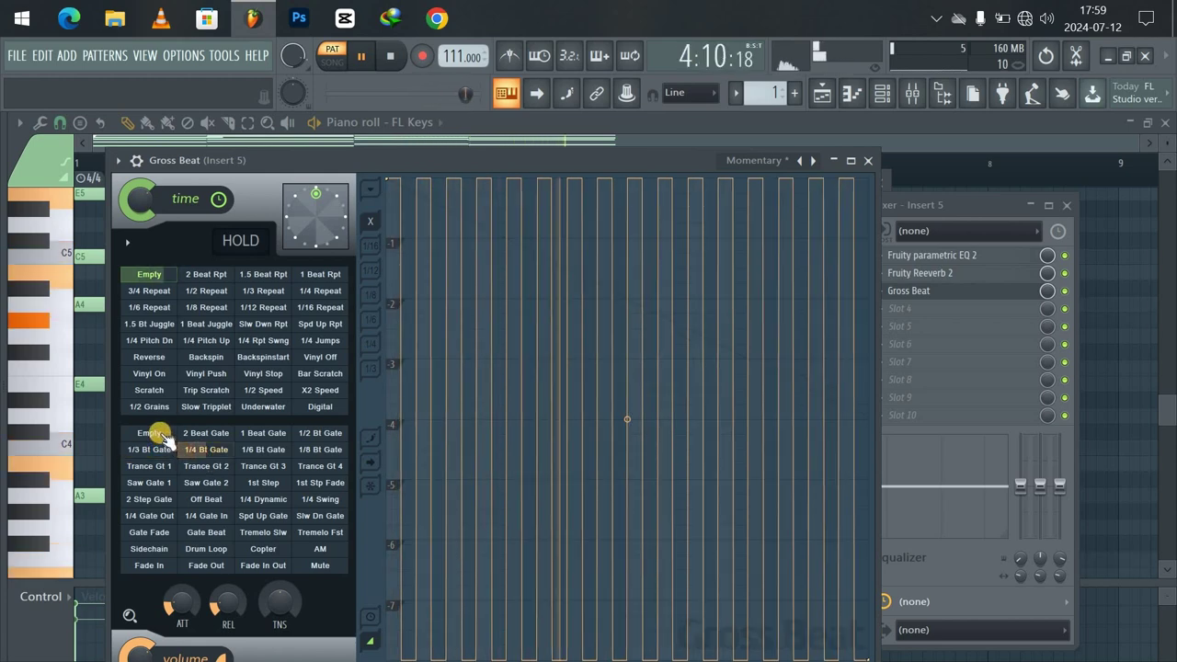
{"action": "left_click", "coordinate": [156, 434]}
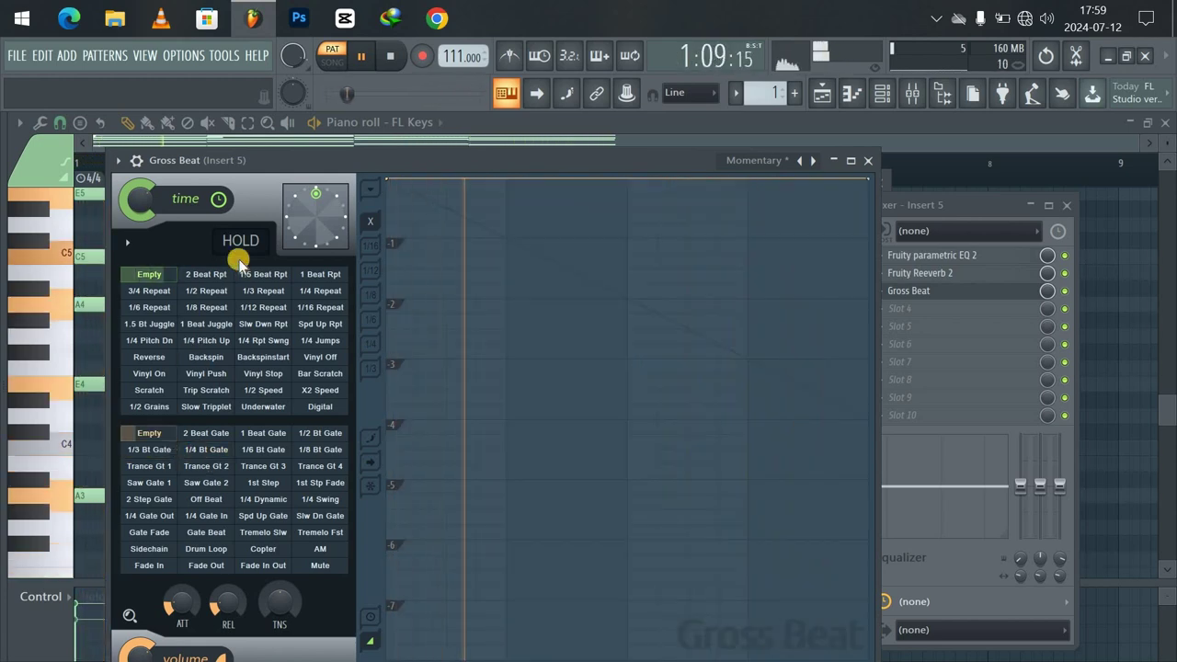
Audition the 2 Beat Rpt time pattern with the time mix at 50%, restore the full mix, and reset the pattern to Empty
{"action": "left_click", "coordinate": [217, 276]}
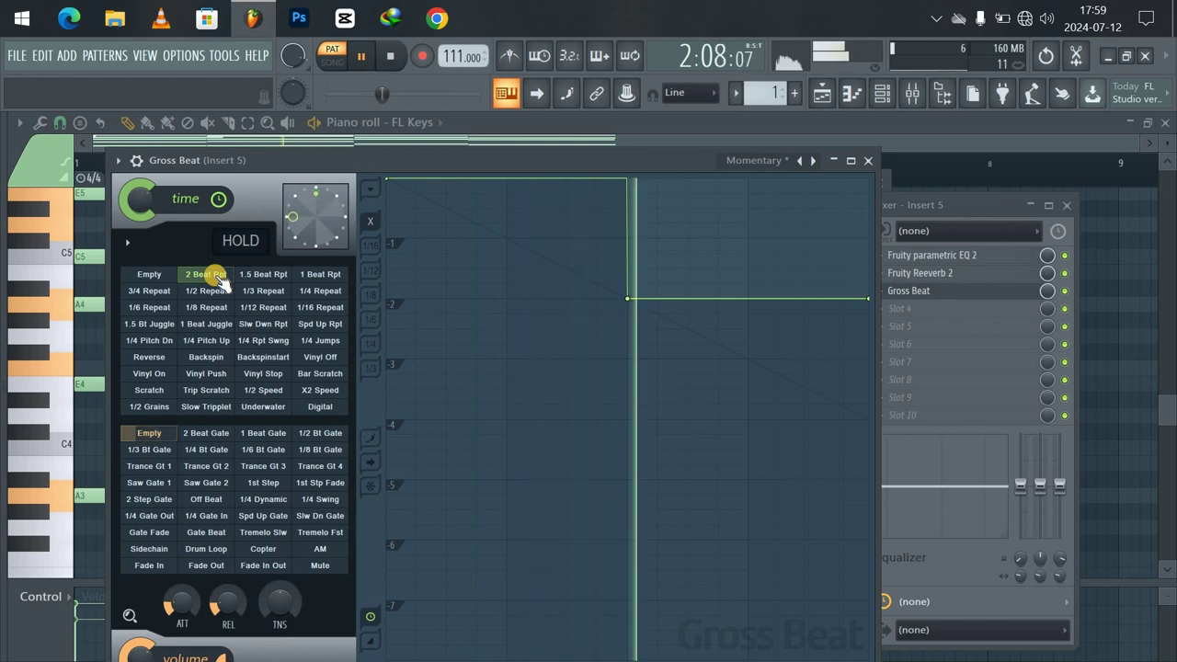
{"action": "key", "text": "space"}
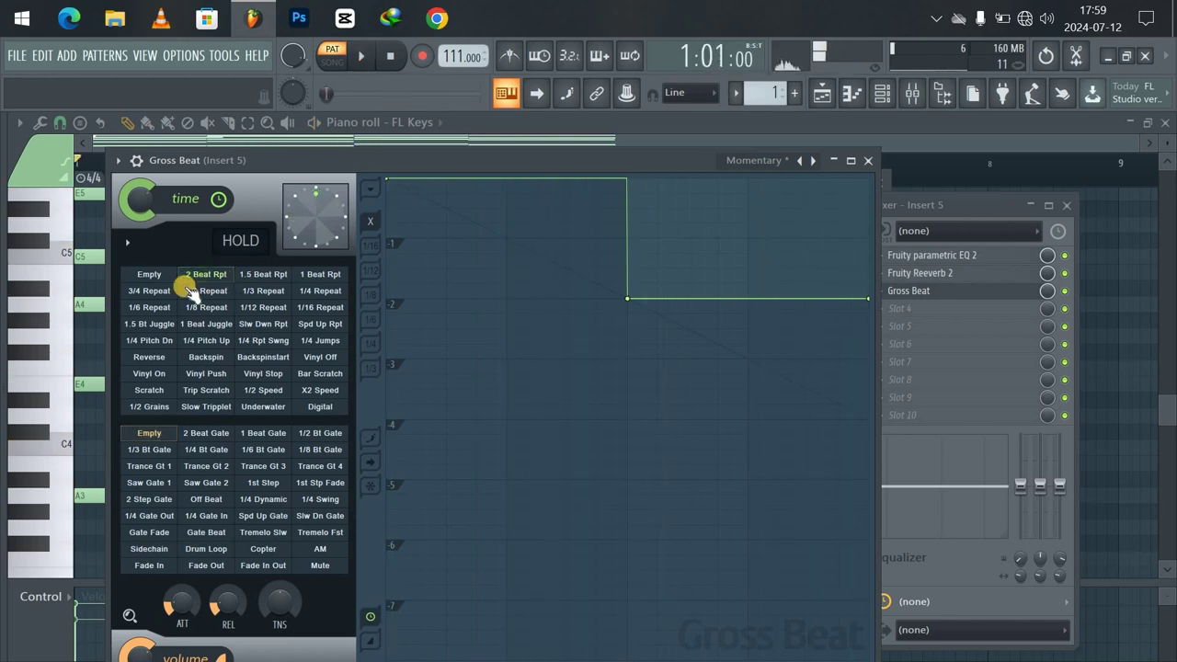
{"action": "key", "text": "space"}
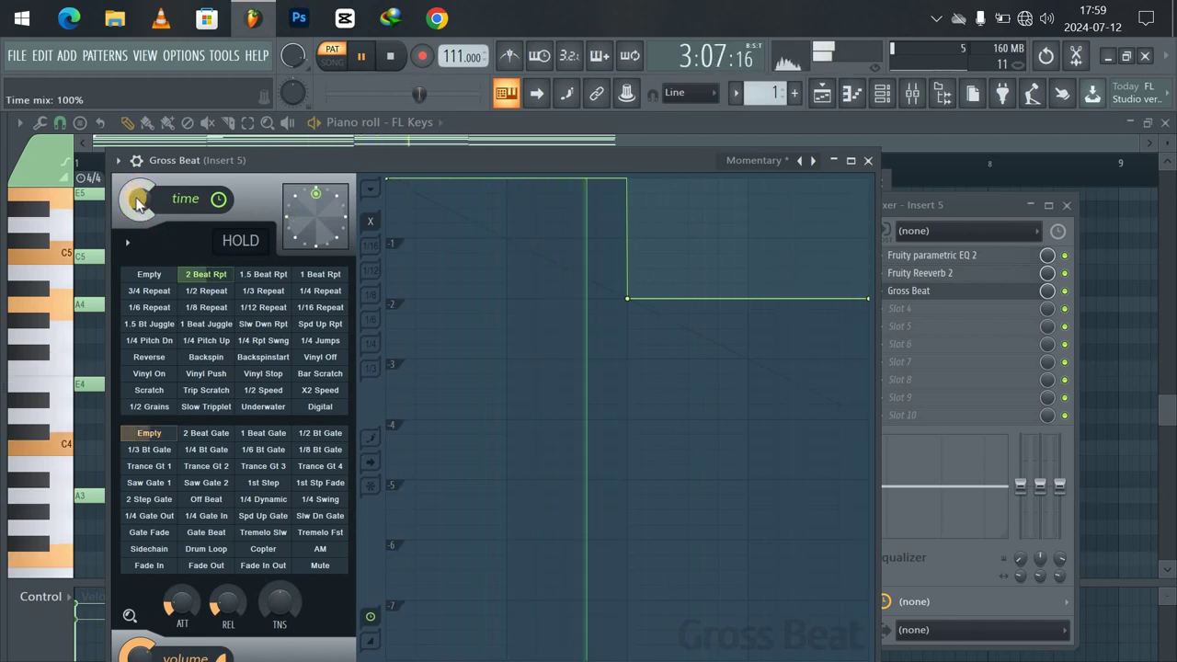
{"action": "left_click_drag", "start_coordinate": [138, 203], "coordinate": [126, 325]}
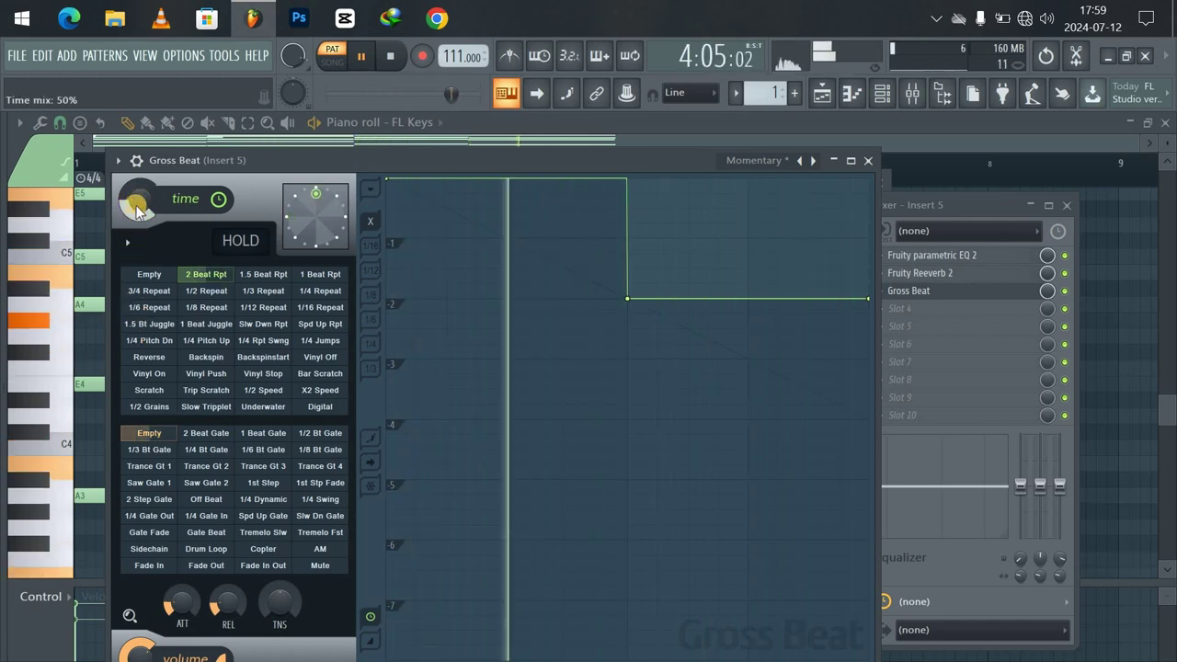
{"action": "left_click_drag", "start_coordinate": [135, 175], "coordinate": [138, 141]}
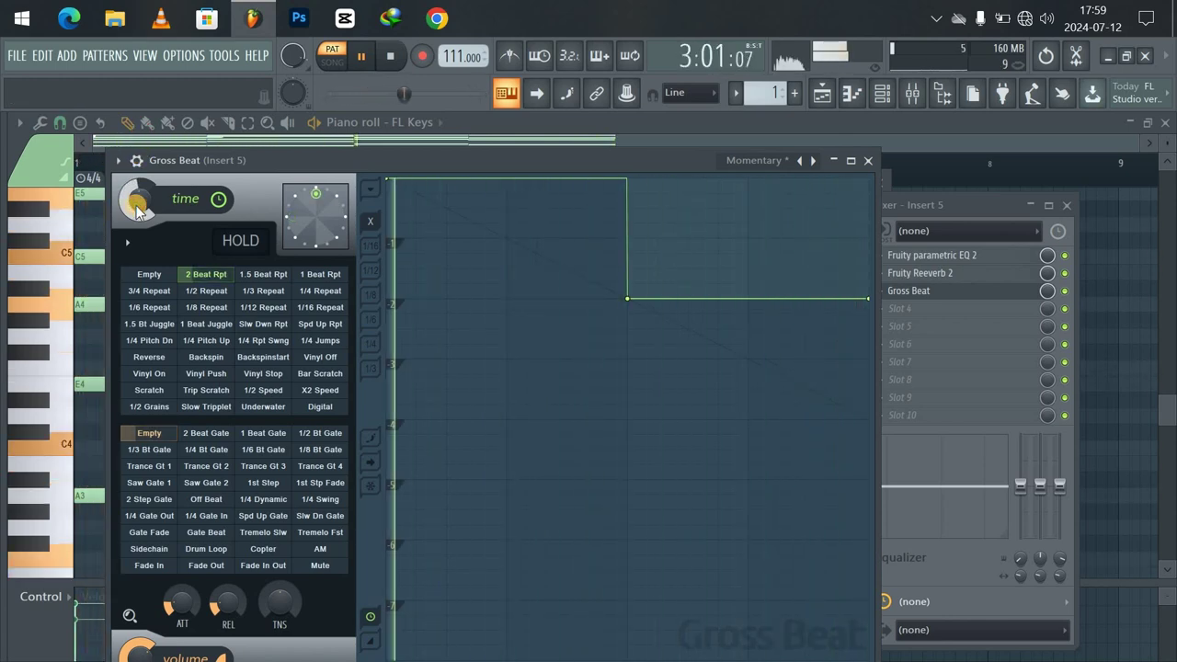
{"action": "left_click_drag", "start_coordinate": [137, 211], "coordinate": [152, 92]}
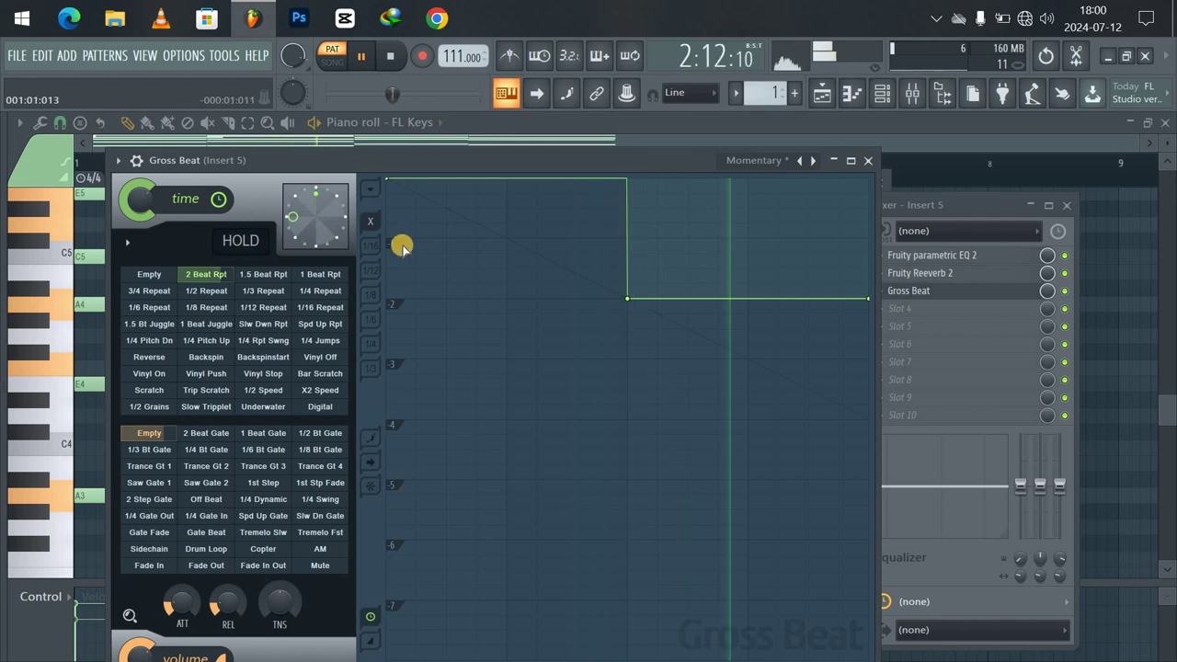
{"action": "left_click", "coordinate": [148, 276]}
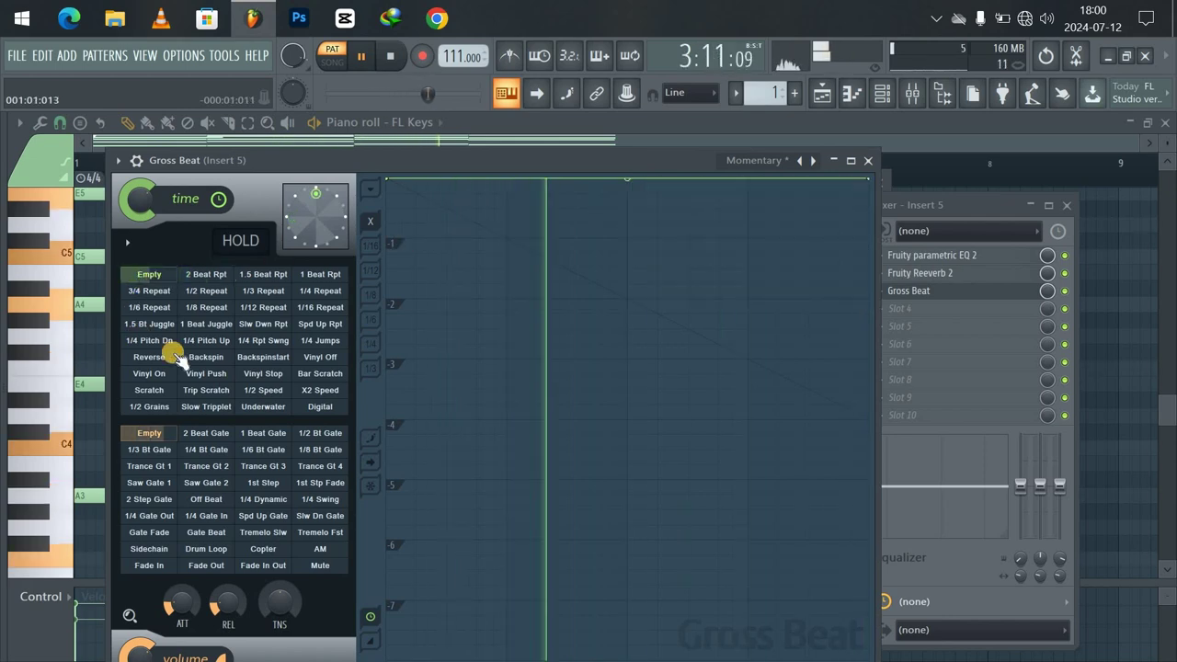
Close Gross Beat and delete it from the third effect slot of Insert 5
{"action": "left_click", "coordinate": [867, 162]}
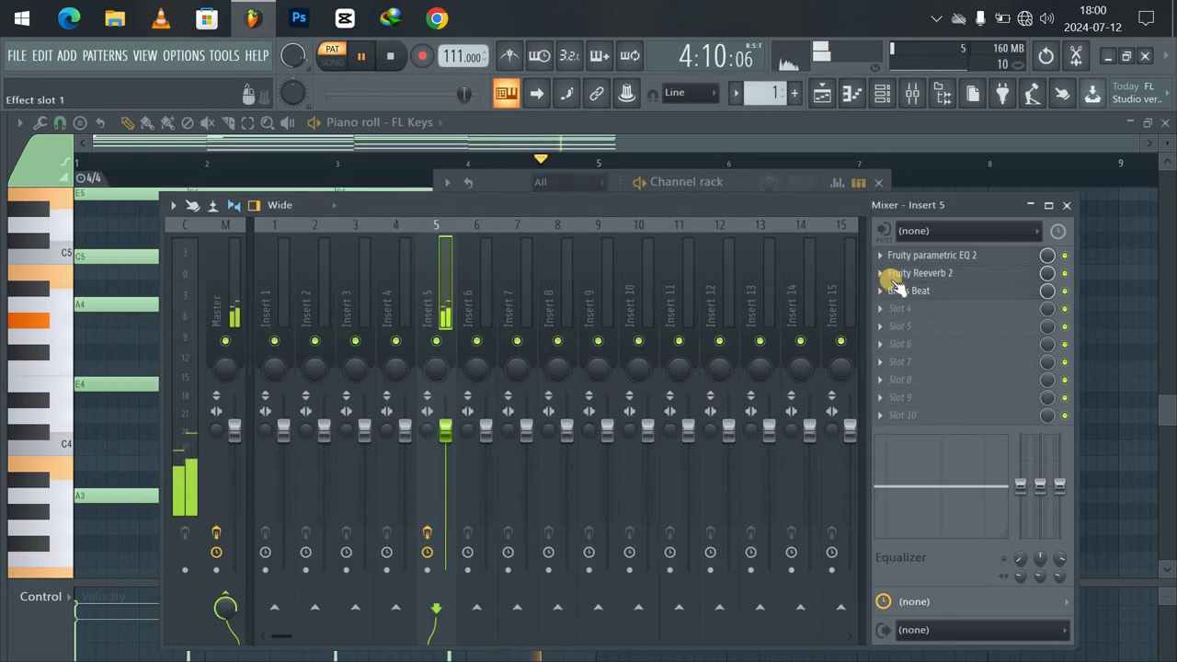
{"action": "left_click", "coordinate": [888, 293]}
{"action": "left_click", "coordinate": [897, 316]}
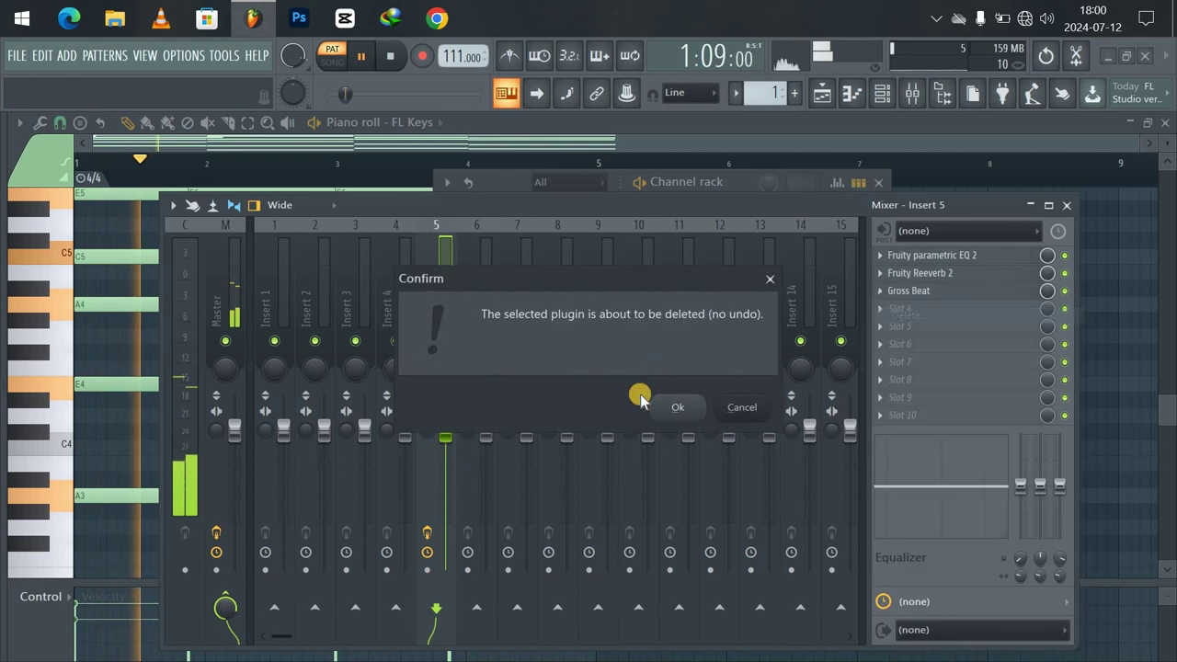
{"action": "left_click", "coordinate": [665, 406]}
Load Fruity Delay 2 into the third effect slot of Insert 5 and move its window over the mixer
{"action": "left_click", "coordinate": [888, 292]}
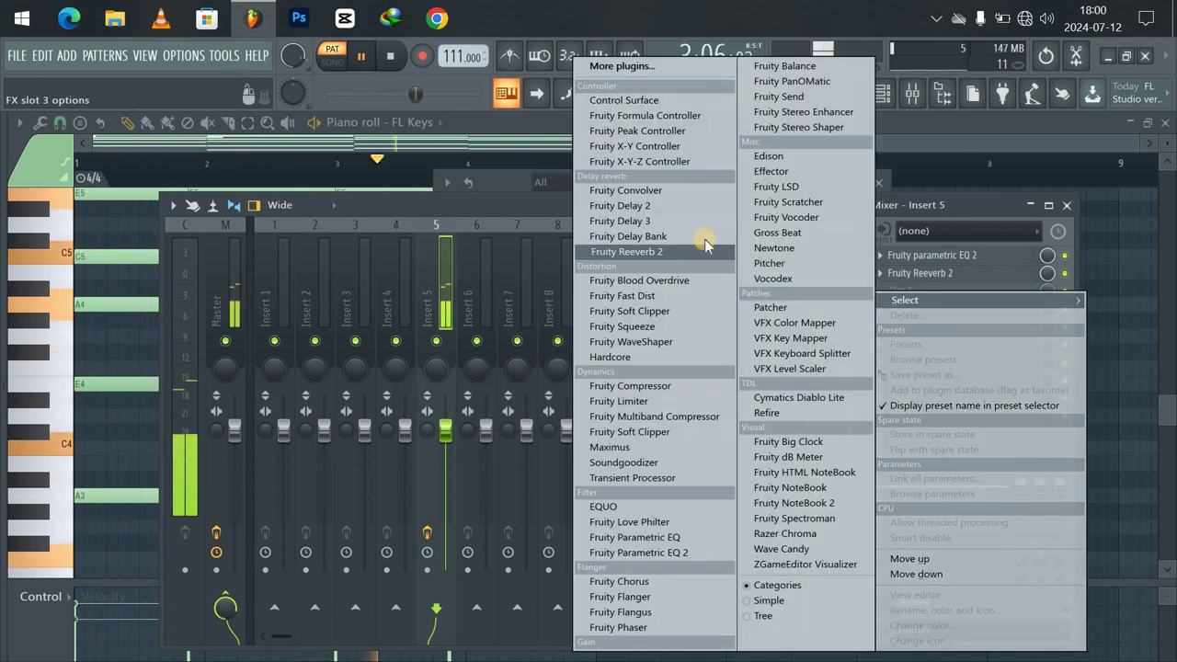
{"action": "left_click", "coordinate": [648, 208]}
{"action": "left_click_drag", "start_coordinate": [315, 169], "coordinate": [672, 277]}
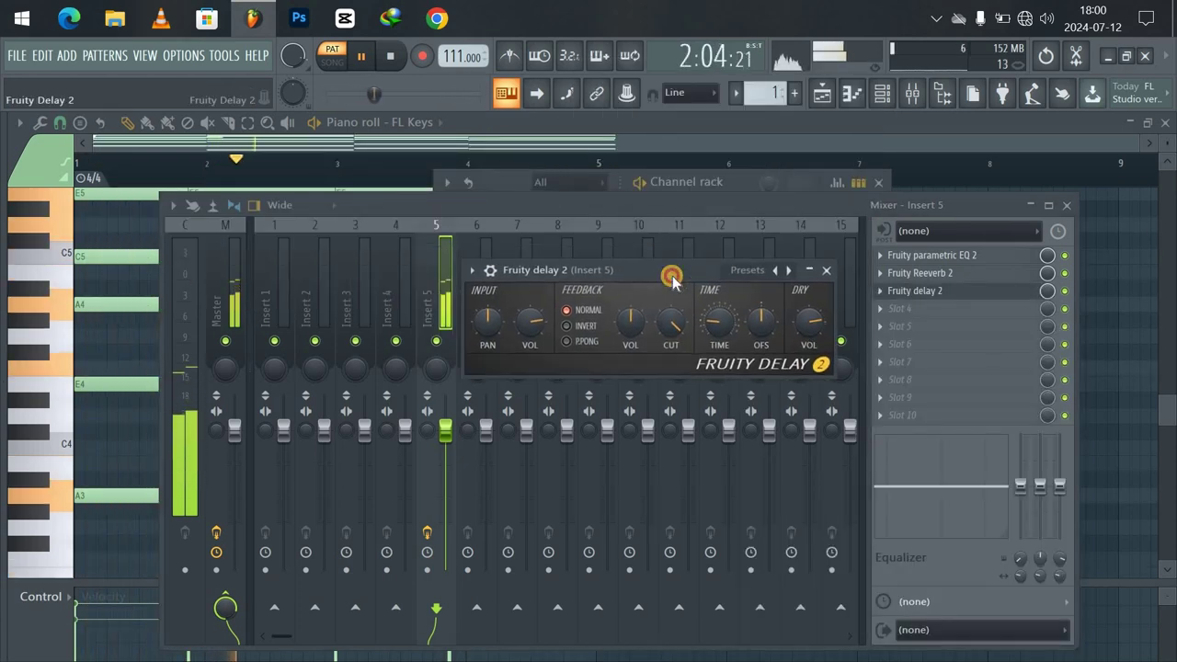
Set Fruity Delay 2's feedback mode to ping pong, and lower its input volume and feedback cutoff
{"action": "left_click", "coordinate": [574, 345]}
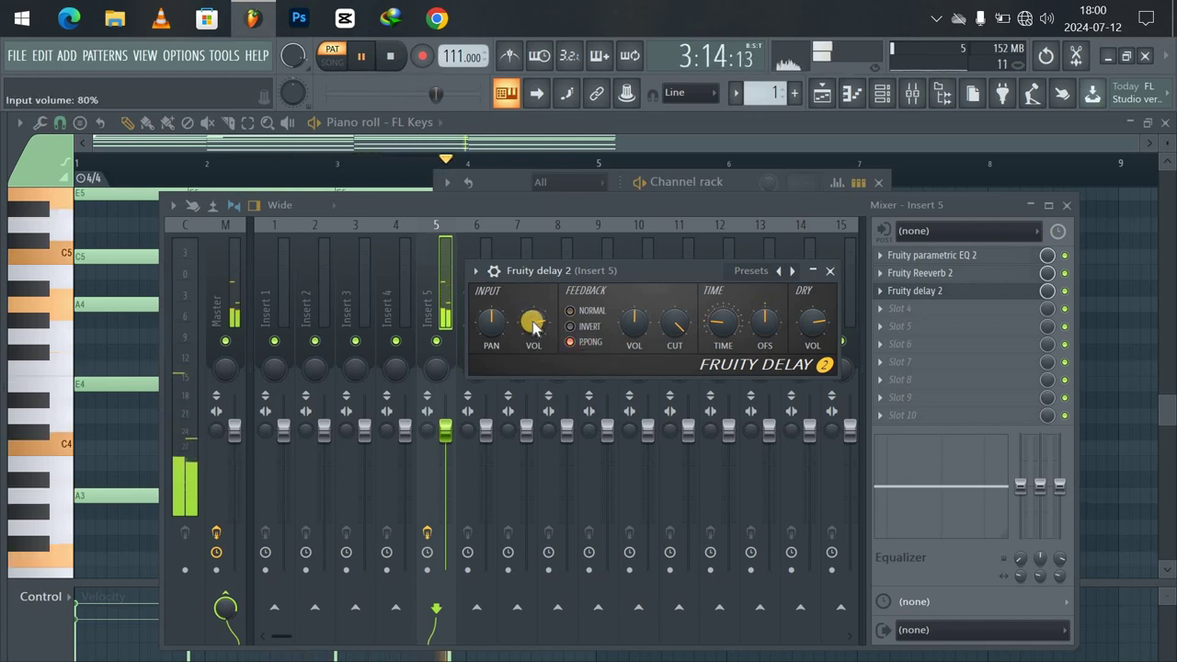
{"action": "left_click_drag", "start_coordinate": [535, 326], "coordinate": [535, 353]}
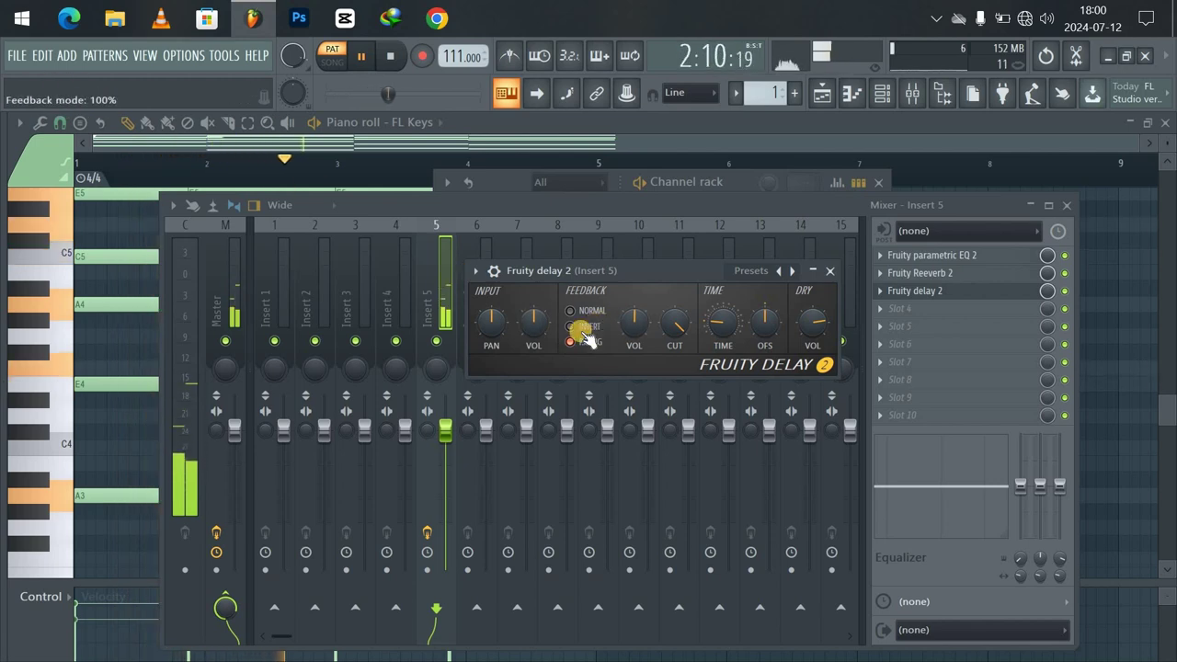
{"action": "left_click", "coordinate": [675, 338]}
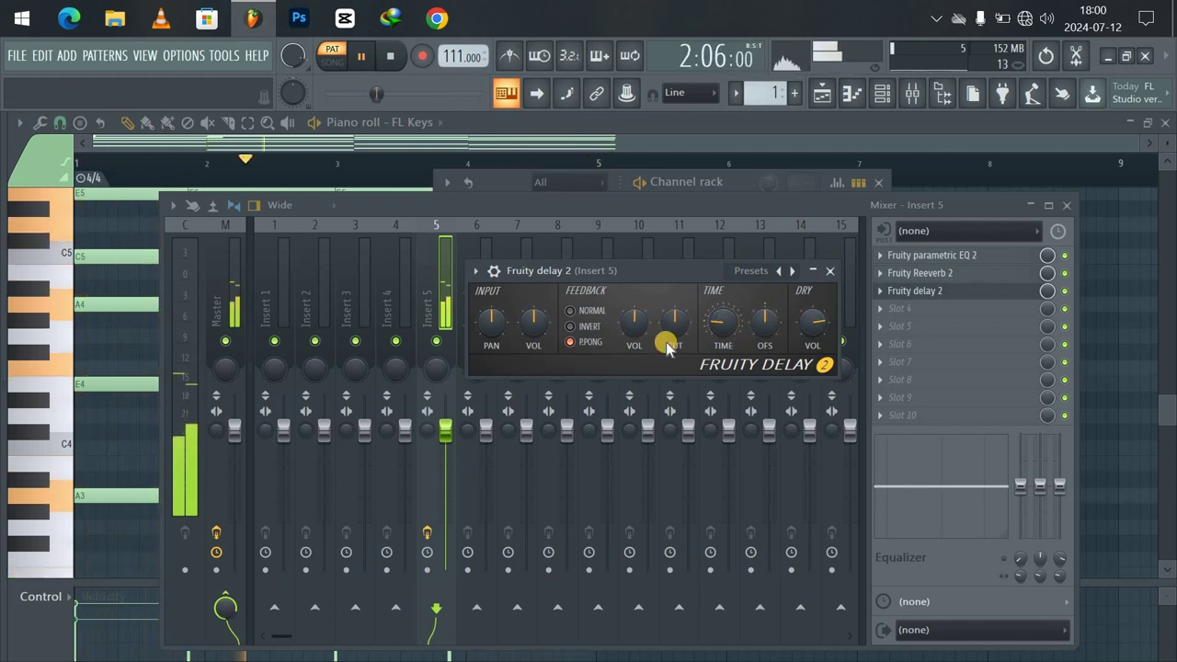
Increase Fruity Delay 2's delay time, try a lower dry level, and set the feedback level to 20%
{"action": "left_click_drag", "start_coordinate": [722, 311], "coordinate": [722, 276]}
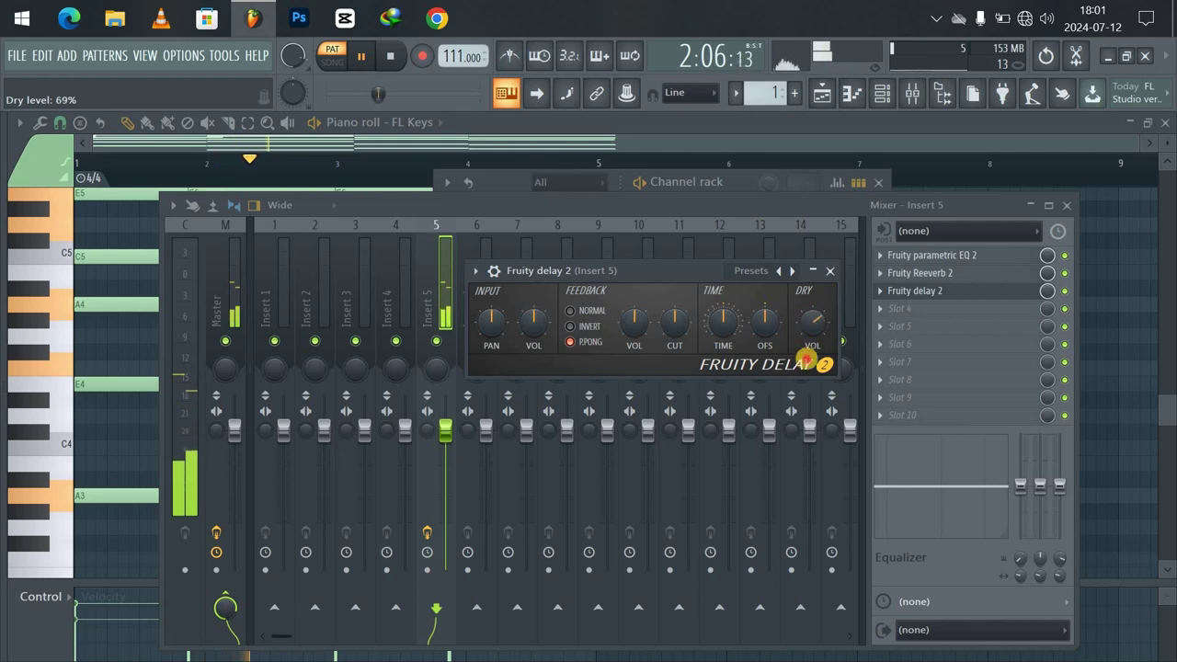
{"action": "left_click_drag", "start_coordinate": [806, 351], "coordinate": [808, 348]}
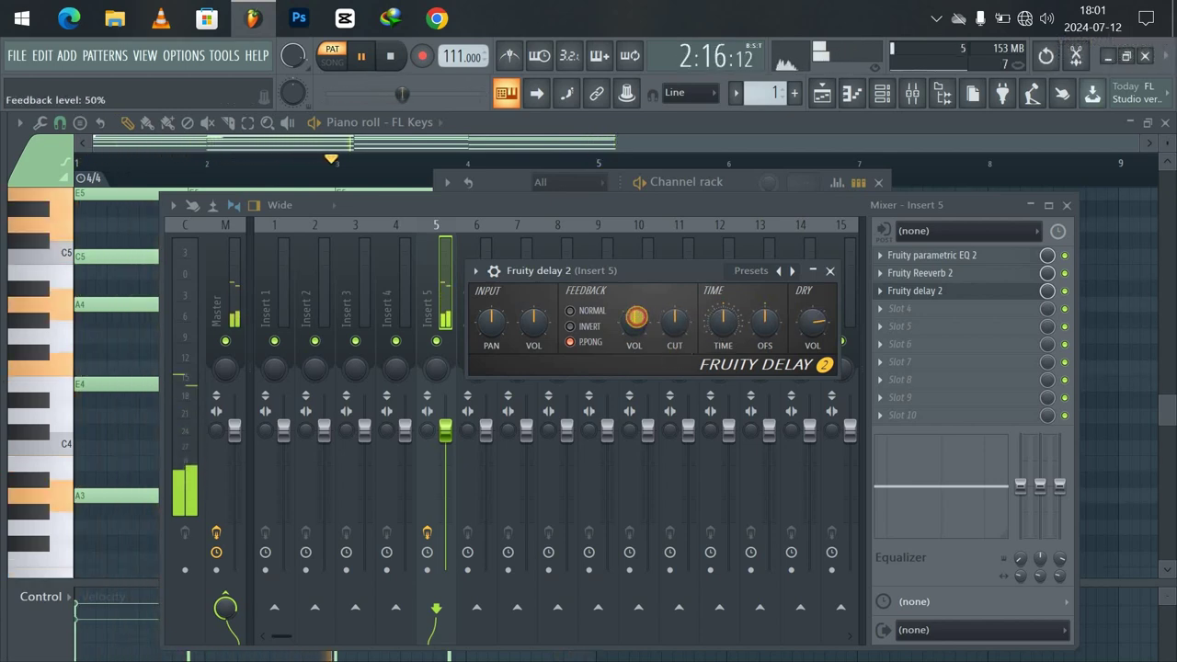
{"action": "left_click_drag", "start_coordinate": [635, 317], "coordinate": [622, 361]}
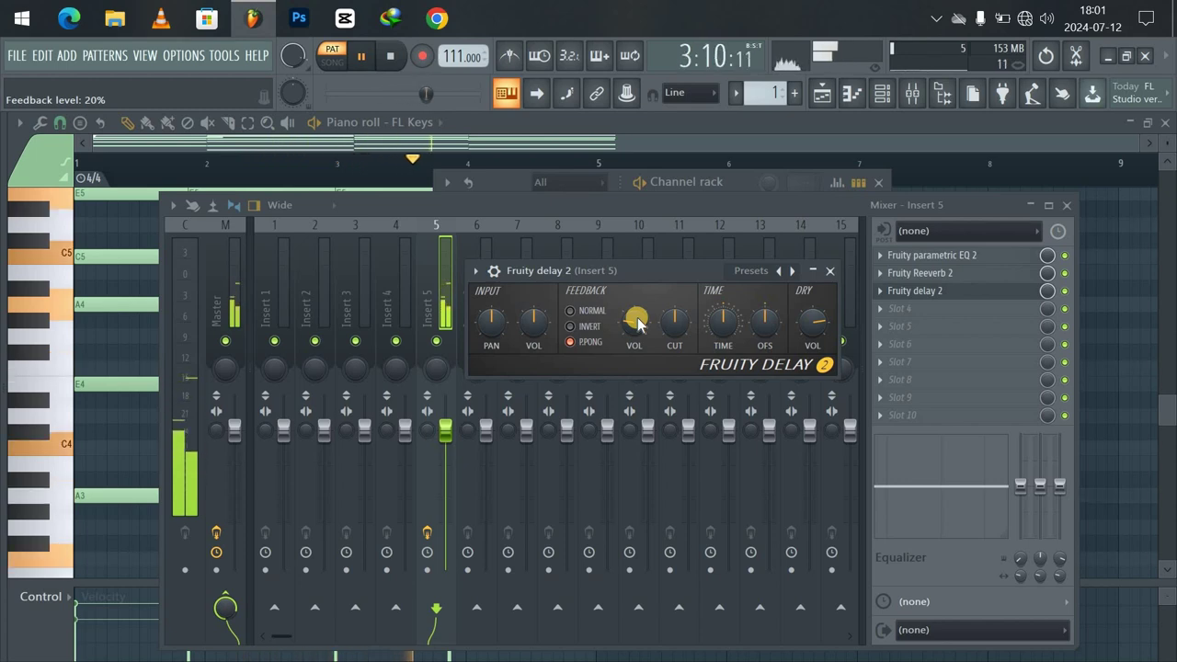
Close and disable Fruity Delay 2, and load Fruity Delay 3 into the fourth effect slot of Insert 5
{"action": "left_click", "coordinate": [831, 278]}
{"action": "left_click", "coordinate": [1064, 291]}
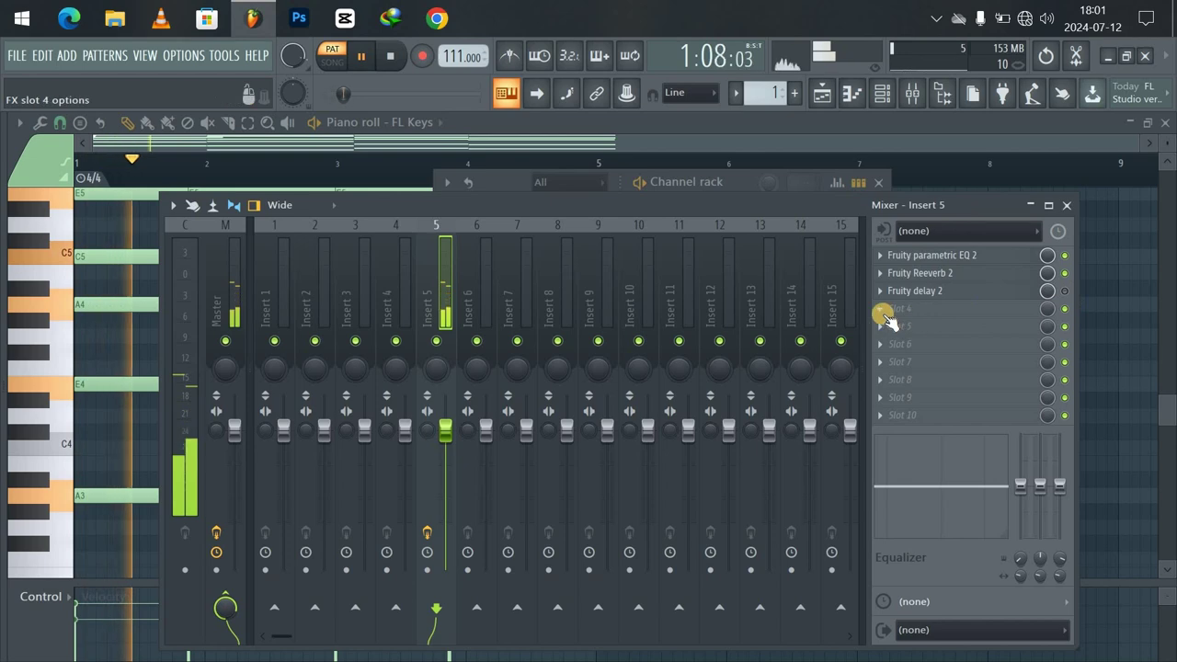
{"action": "left_click", "coordinate": [882, 312]}
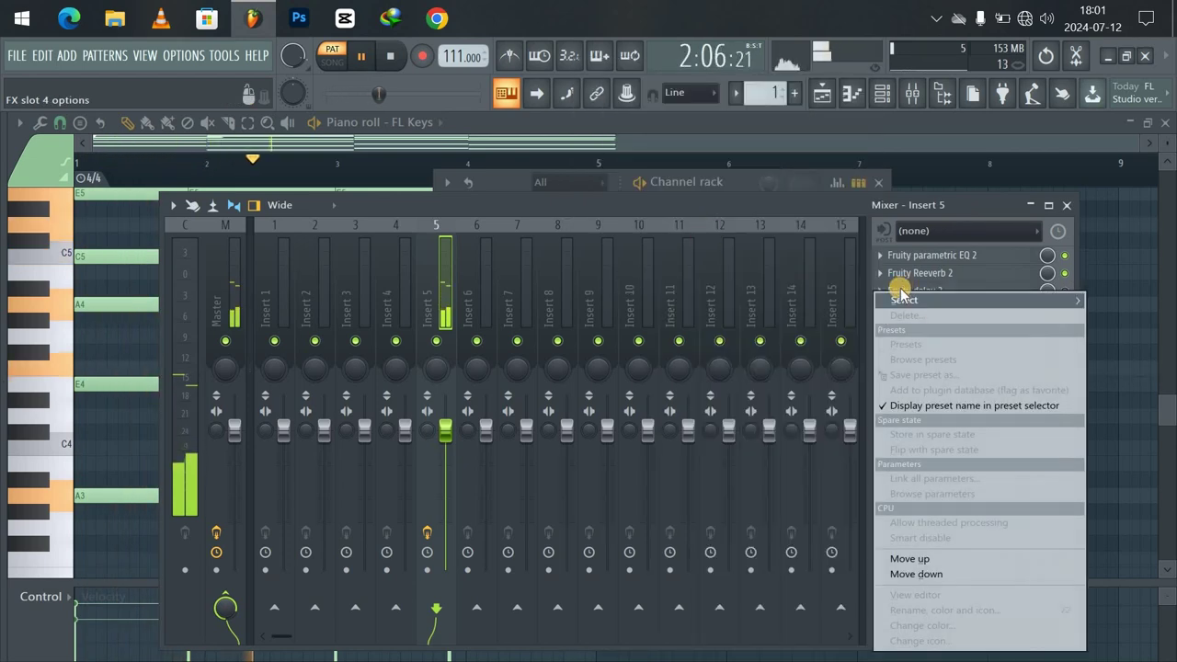
{"action": "mouse_move", "coordinate": [900, 300]}
{"action": "left_click", "coordinate": [678, 225]}
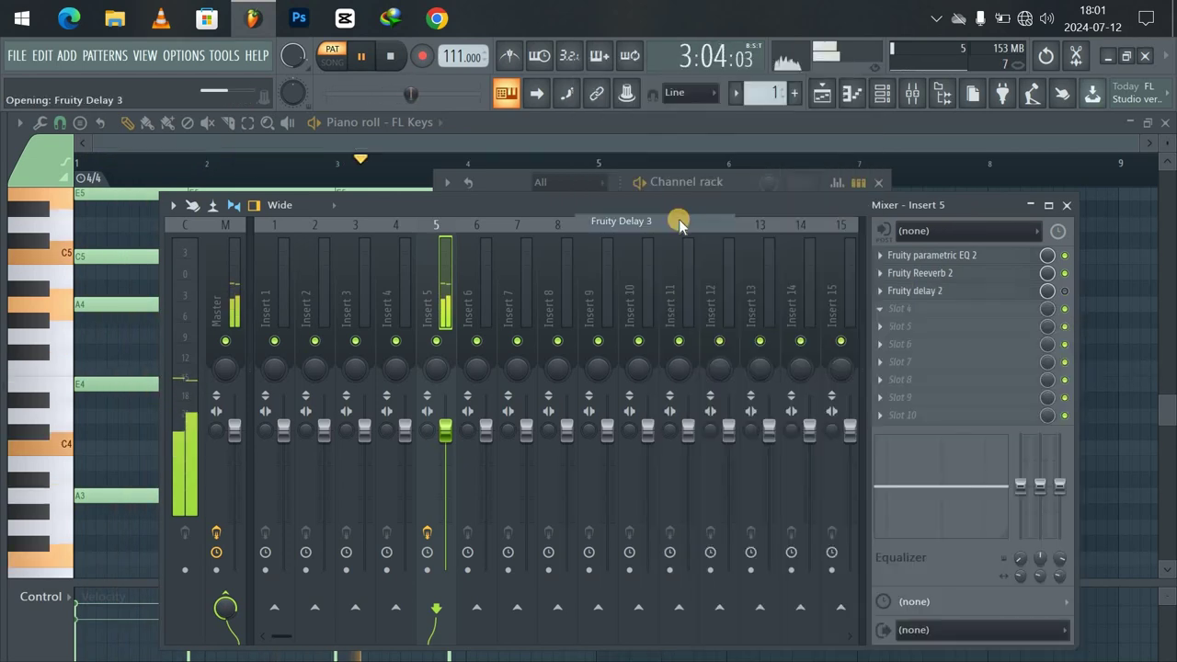
{"action": "left_click_drag", "start_coordinate": [530, 349], "coordinate": [591, 238]}
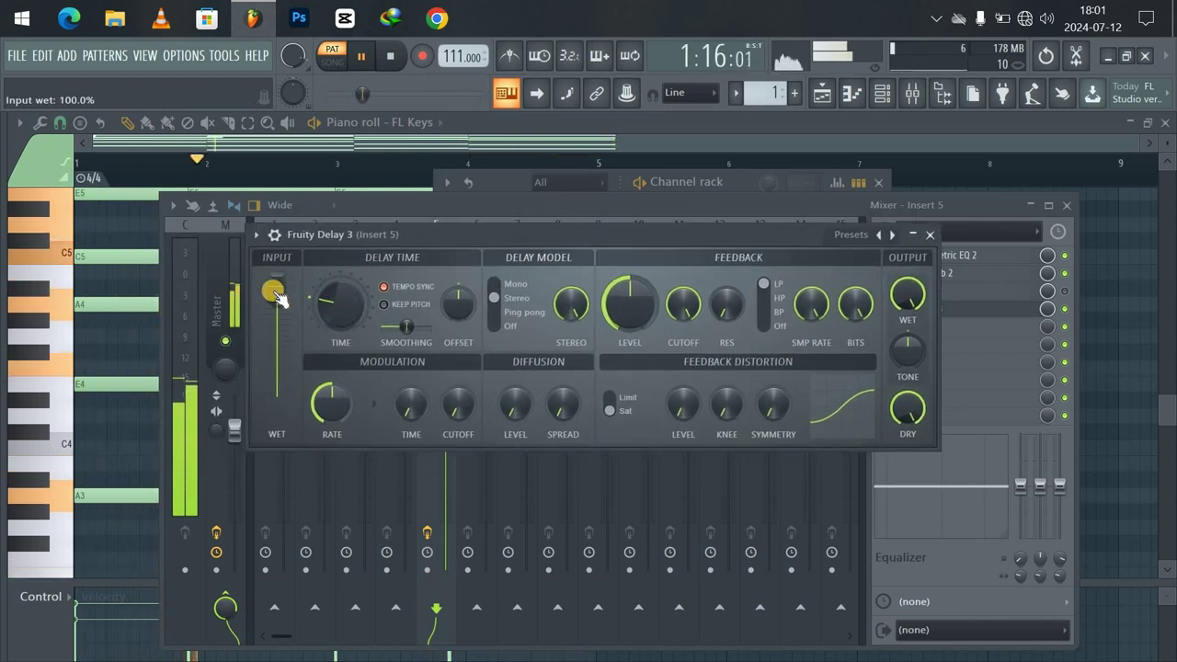
Set Fruity Delay 3's input wet to about 80%, its delay model to Ping pong, and its feedback filter to BP
{"action": "mouse_move", "coordinate": [277, 296]}
{"action": "left_mouse_down"}
{"action": "mouse_move", "coordinate": [276, 358]}
{"action": "mouse_move", "coordinate": [272, 308]}
{"action": "left_mouse_up"}
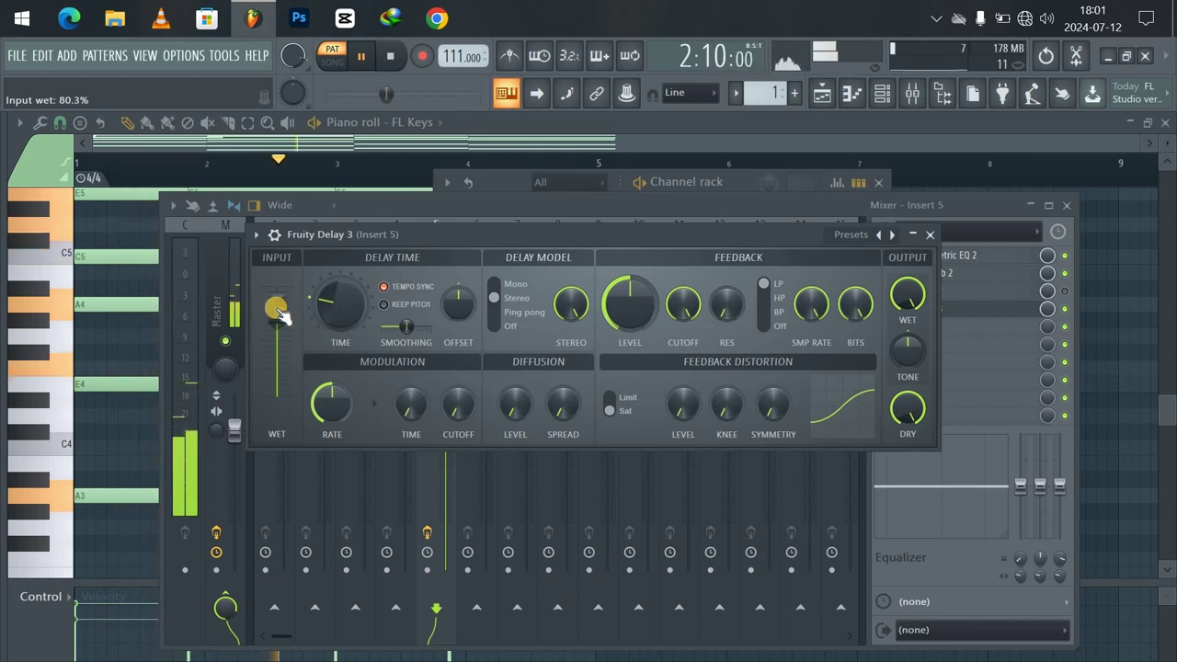
{"action": "left_click_drag", "start_coordinate": [497, 298], "coordinate": [497, 317]}
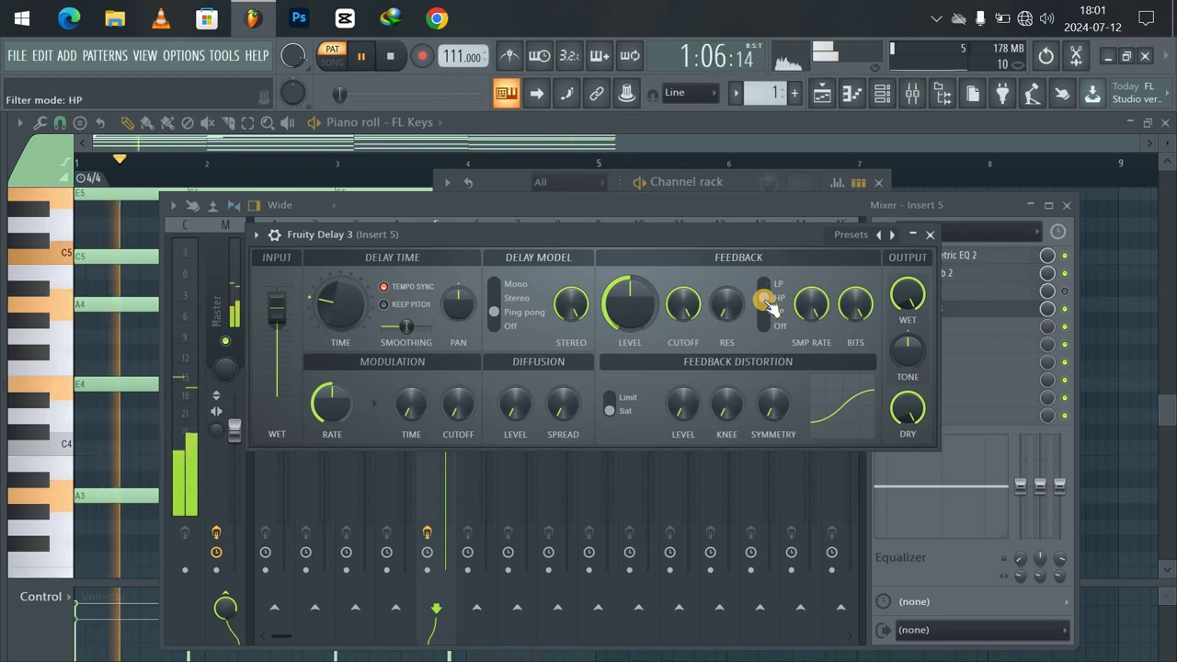
{"action": "mouse_move", "coordinate": [768, 305]}
{"action": "left_mouse_down"}
{"action": "mouse_move", "coordinate": [770, 322]}
{"action": "mouse_move", "coordinate": [772, 290]}
{"action": "left_mouse_up"}
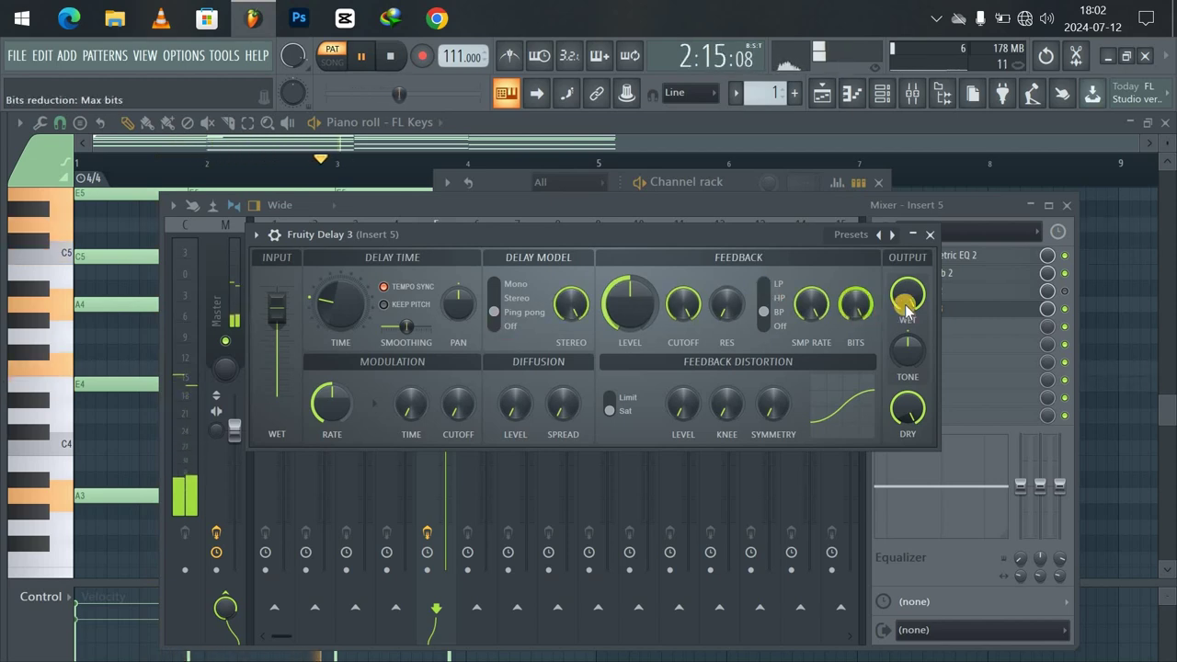
Replay the pattern, audition the input wet level, and lower Fruity Delay 3's feedback level to about 30%
{"action": "key", "text": "space"}
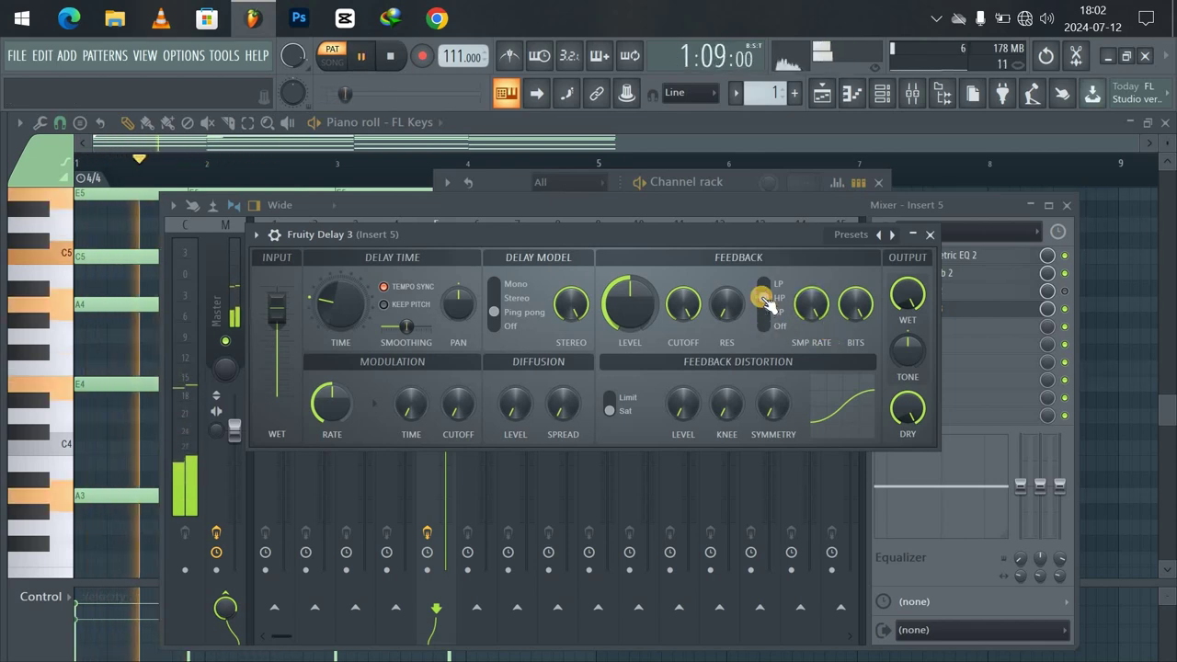
{"action": "key", "text": "space"}
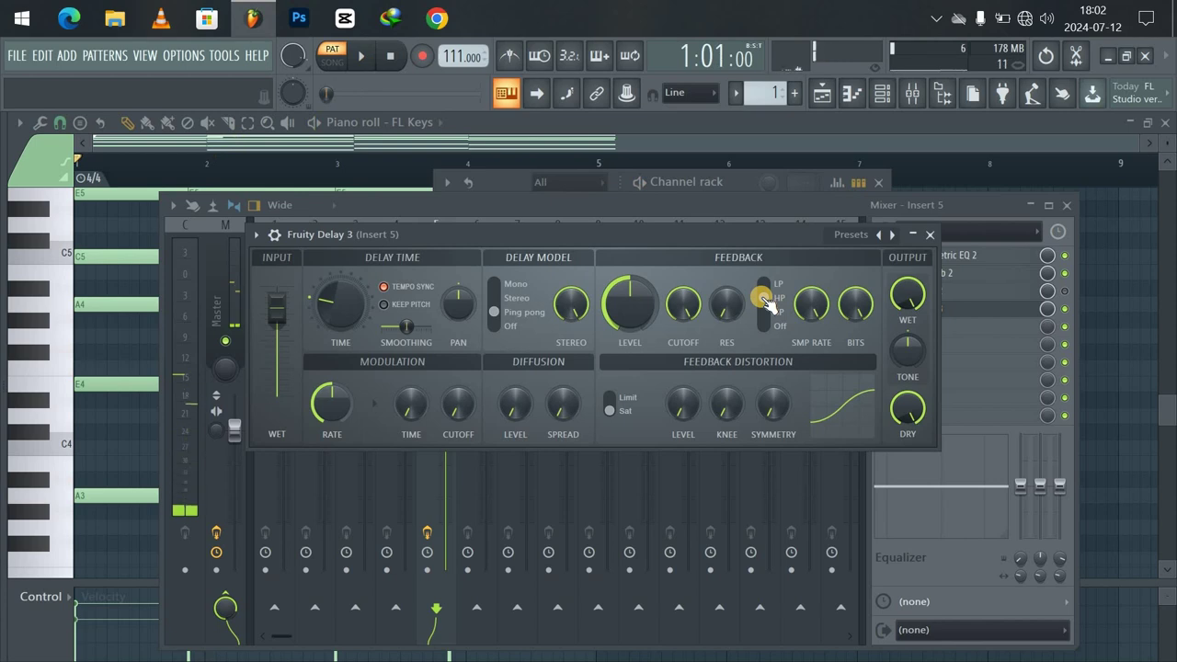
{"action": "key", "text": "space"}
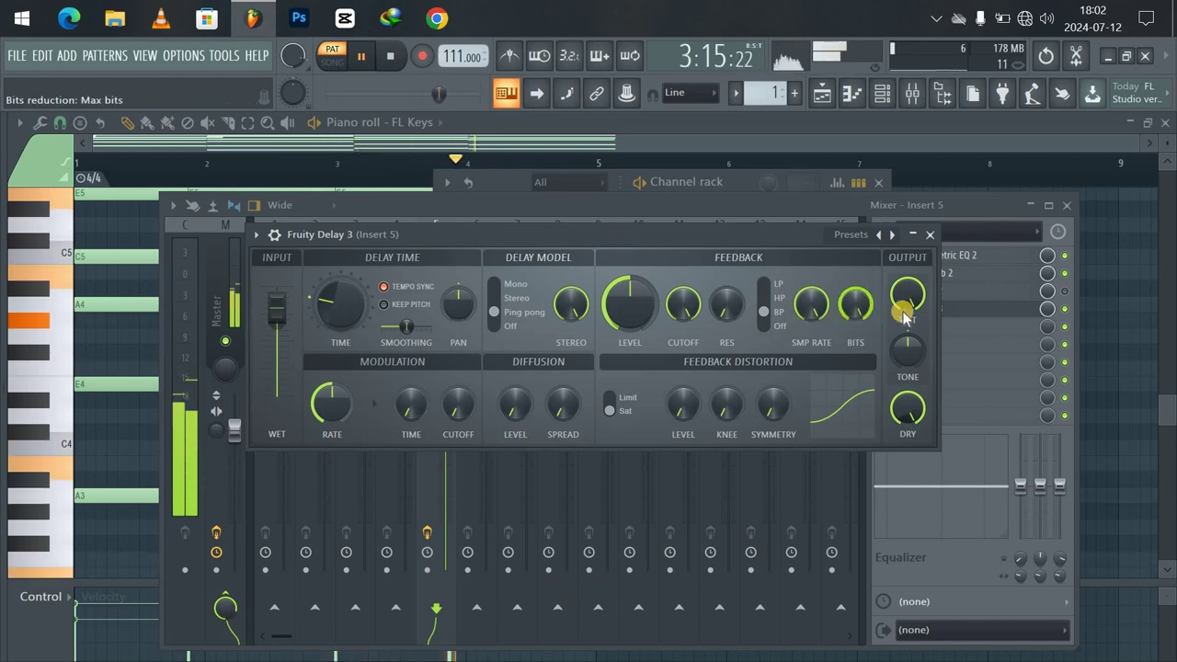
{"action": "left_click_drag", "start_coordinate": [275, 316], "coordinate": [275, 340]}
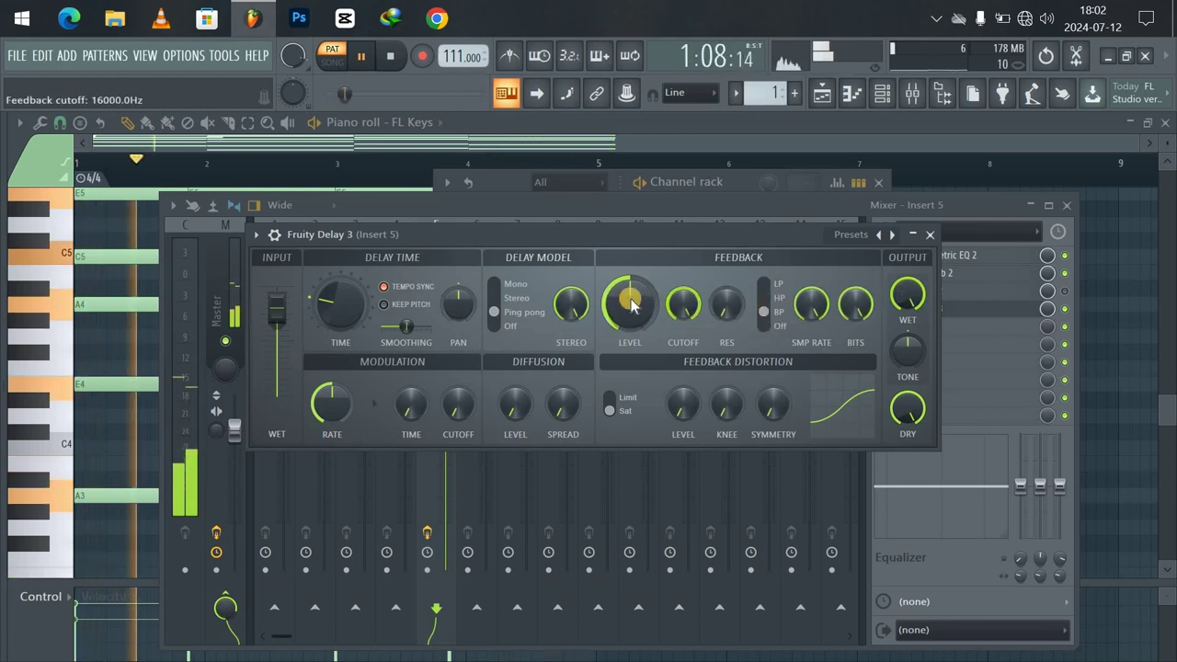
{"action": "left_click_drag", "start_coordinate": [632, 306], "coordinate": [607, 381]}
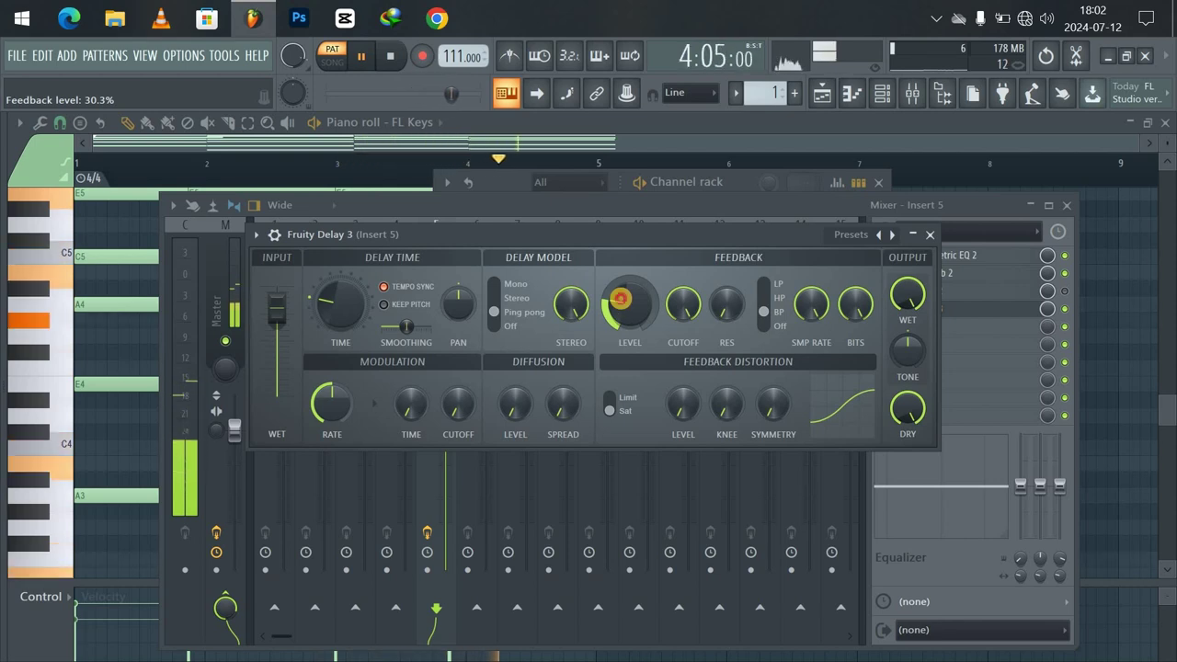
Audition Fruity Delay 3's feedback level at its maximum and at 100%, starting and stopping the pattern
{"action": "scroll", "coordinate": [621, 296], "scroll_direction": "up", "scroll_amount": 5}
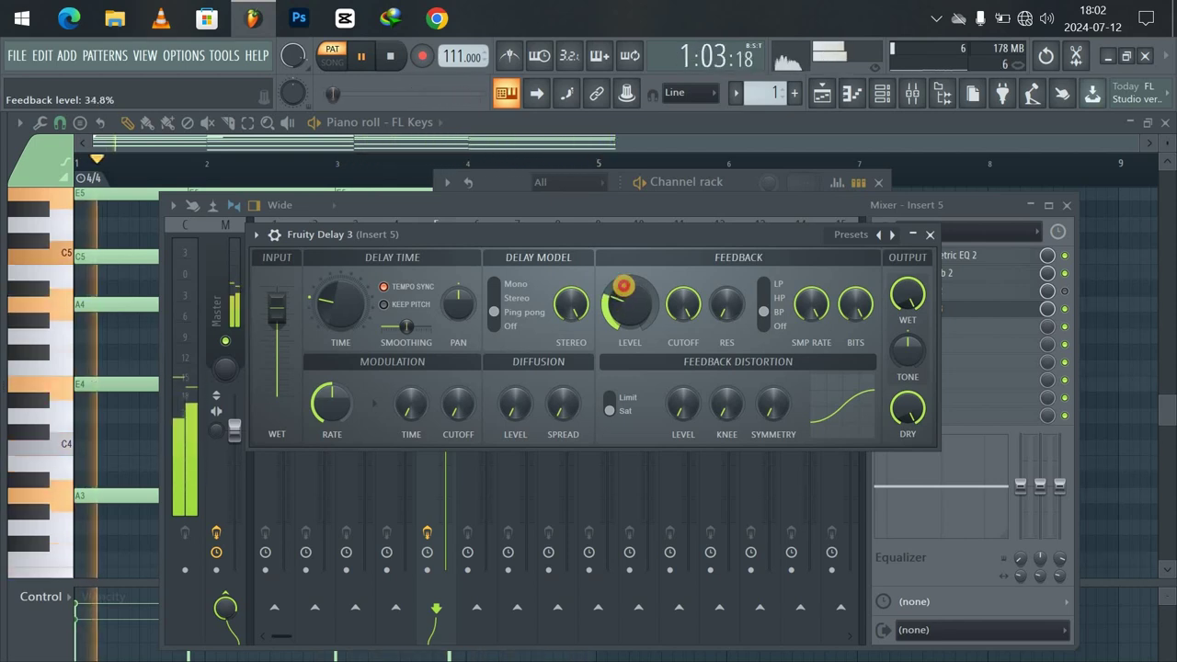
{"action": "scroll", "coordinate": [621, 296], "scroll_direction": "up", "scroll_amount": 10}
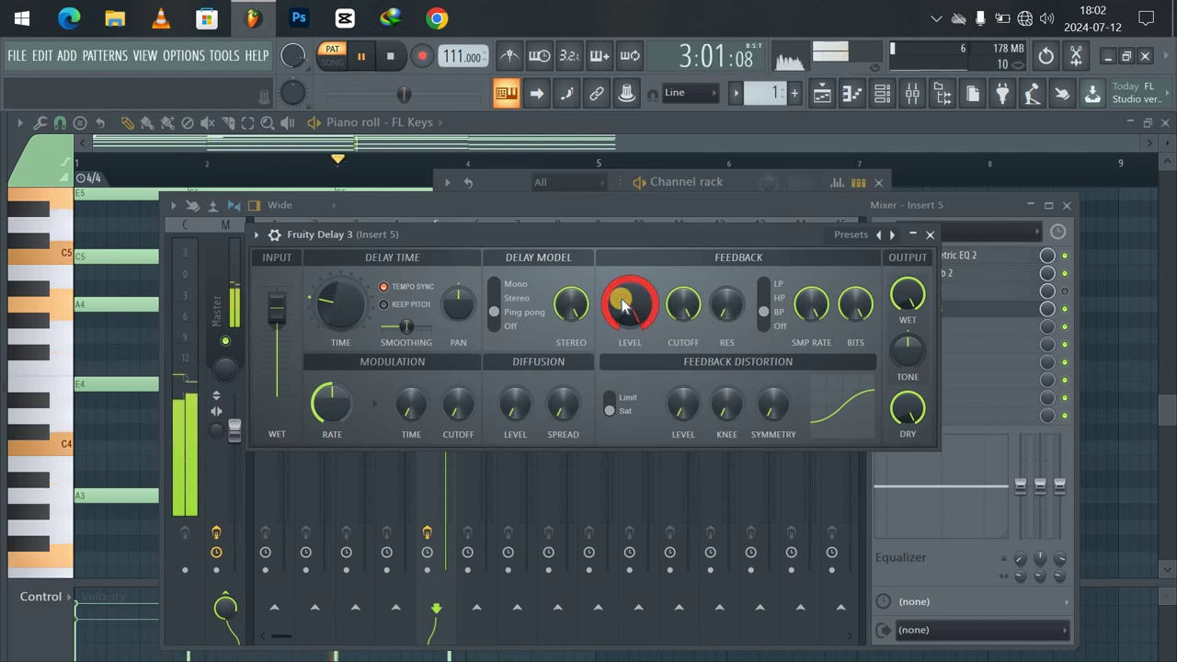
{"action": "key", "text": "space"}
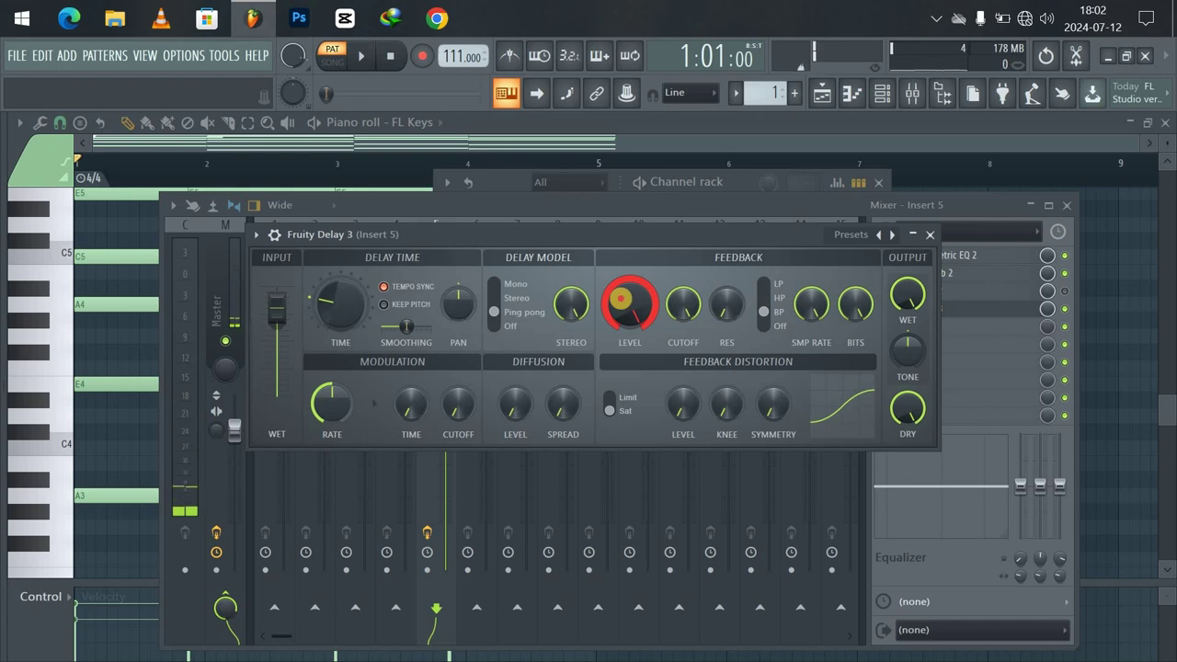
{"action": "left_click_drag", "start_coordinate": [621, 299], "coordinate": [631, 377]}
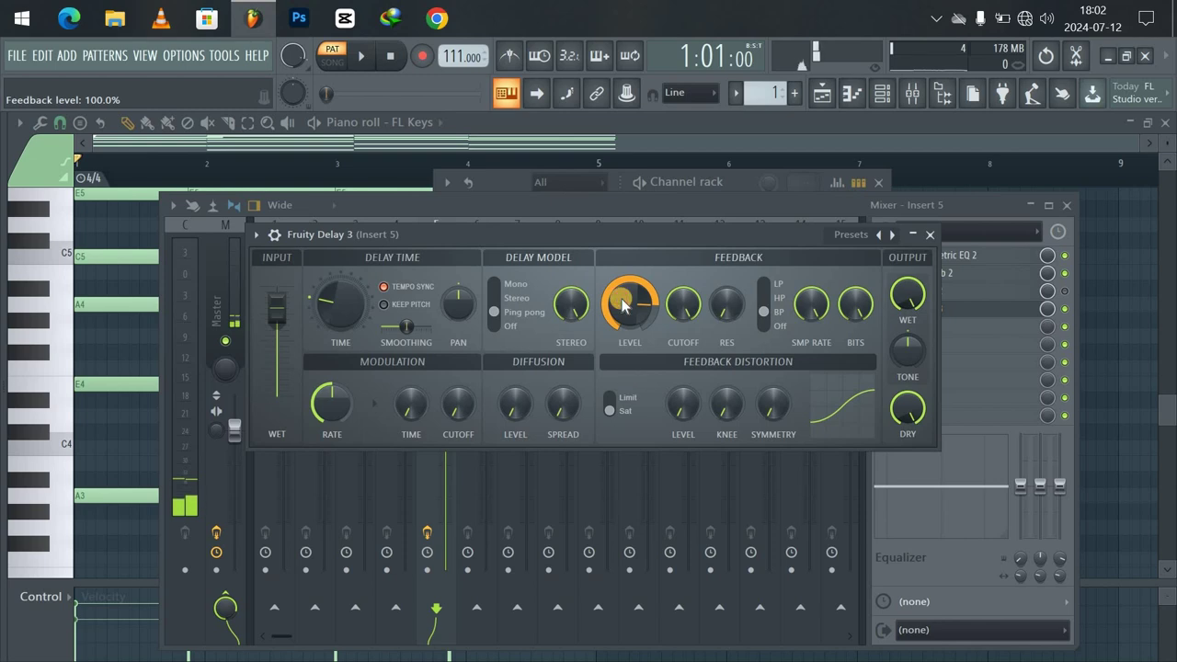
{"action": "key", "text": "space"}
{"action": "key", "text": "space"}
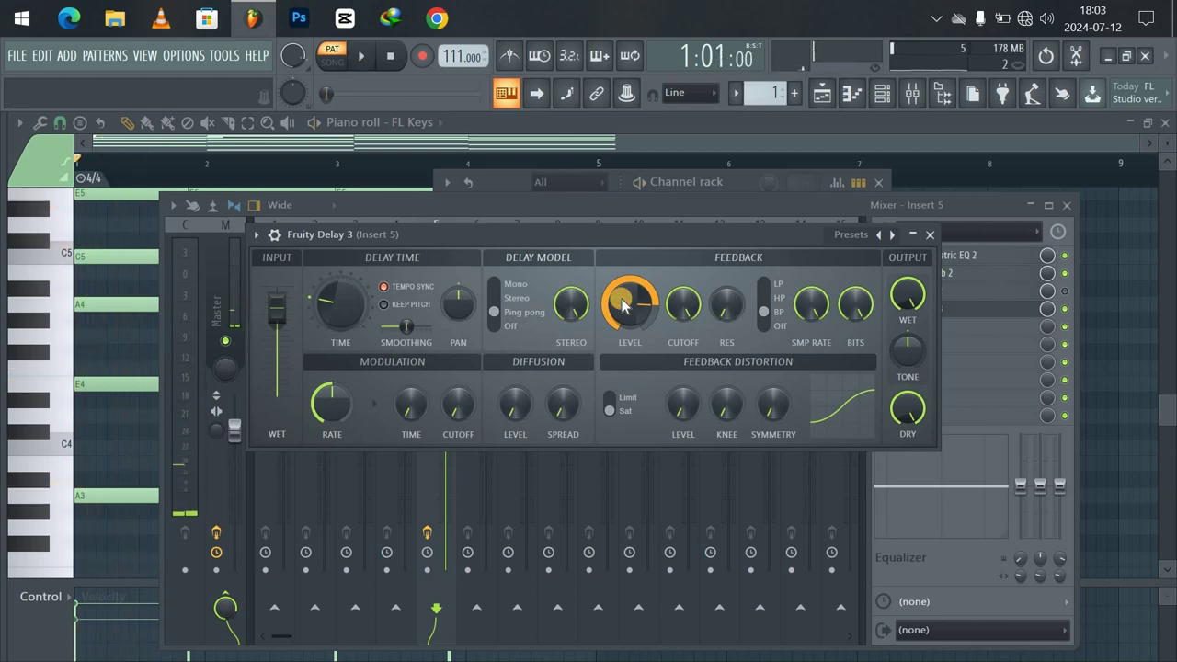
Lower Fruity Delay 3's feedback level to slightly below mid-range while the pattern plays, and close the plugin window
{"action": "left_click_drag", "start_coordinate": [623, 306], "coordinate": [638, 350]}
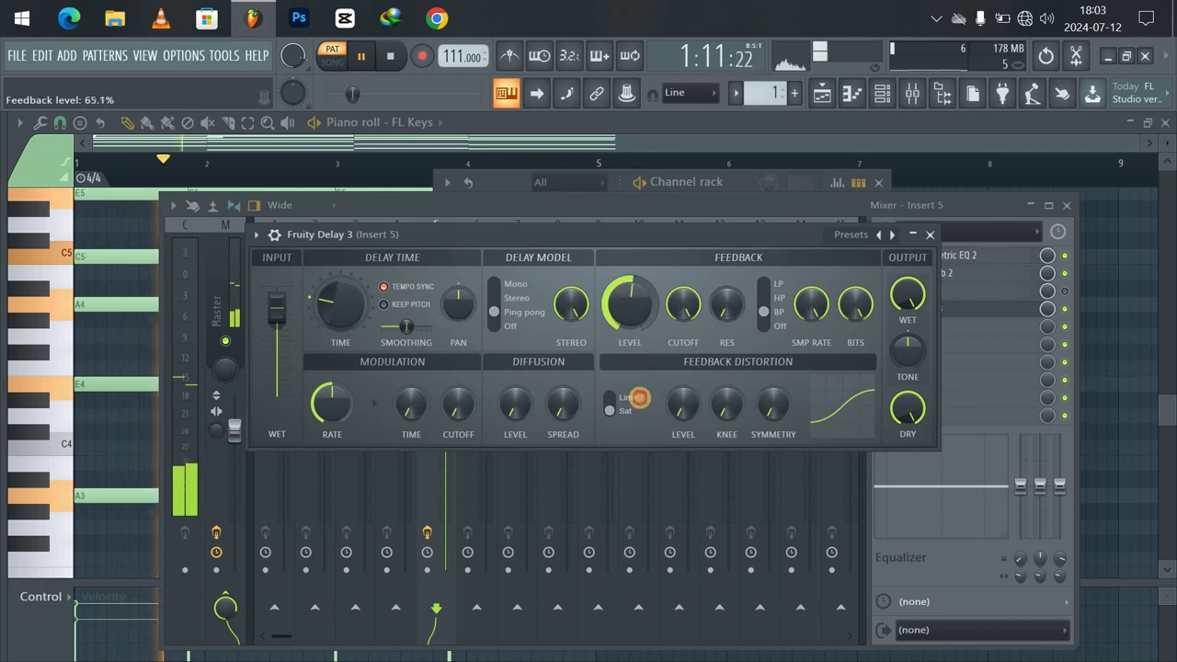
{"action": "left_click_drag", "start_coordinate": [638, 400], "coordinate": [642, 439]}
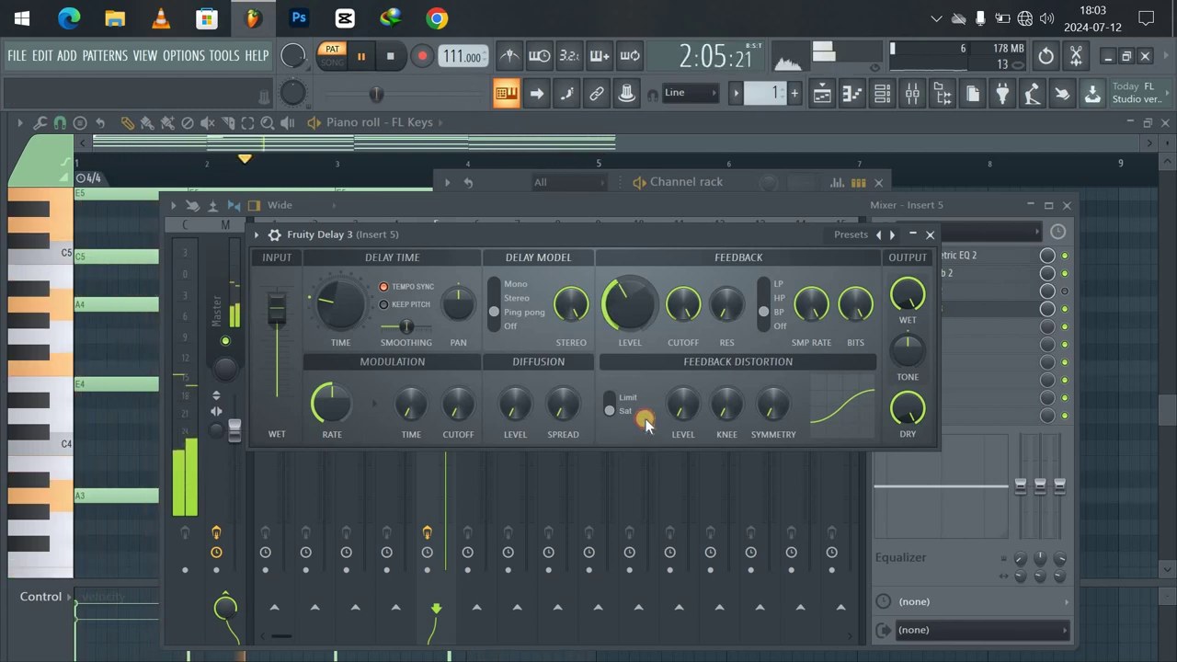
{"action": "left_click_drag", "start_coordinate": [622, 312], "coordinate": [621, 311]}
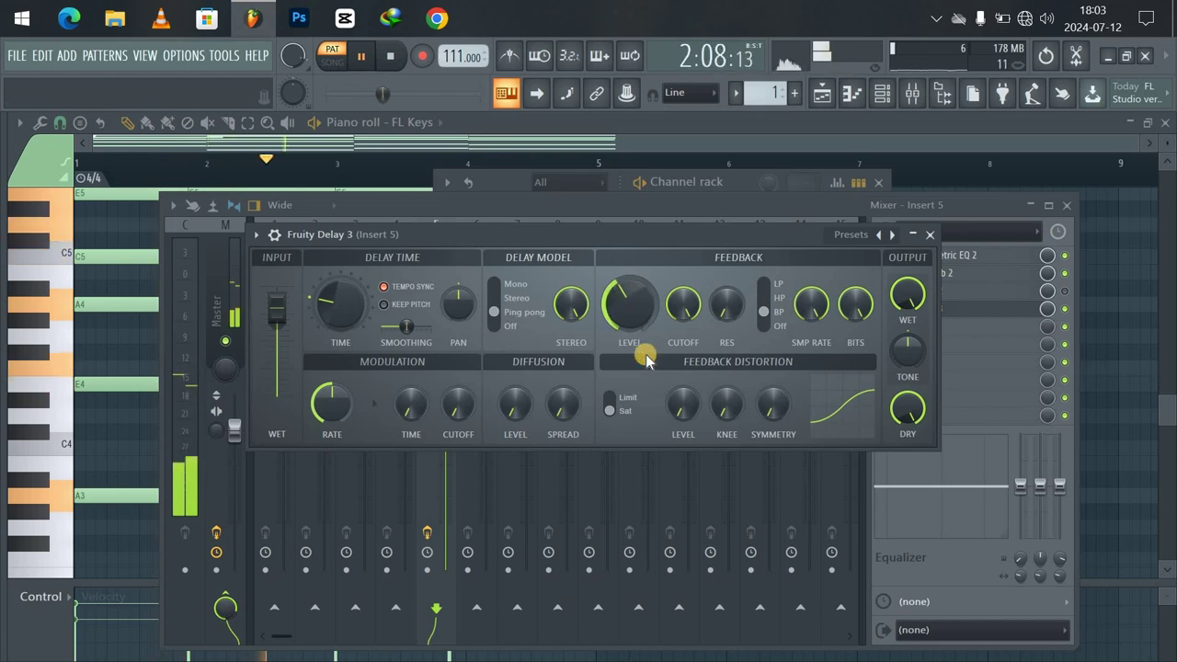
{"action": "left_click", "coordinate": [929, 235]}
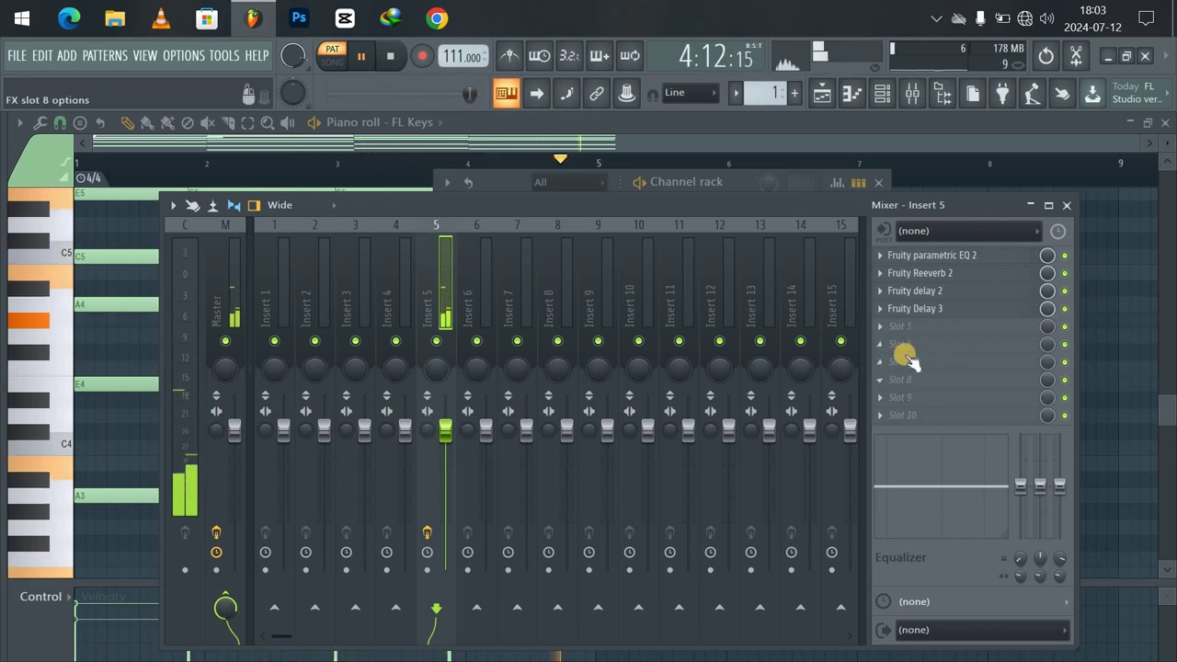
Look through the effects available for the fifth slot of Insert 5, and listen to the processed pattern again
{"action": "key", "text": "space"}
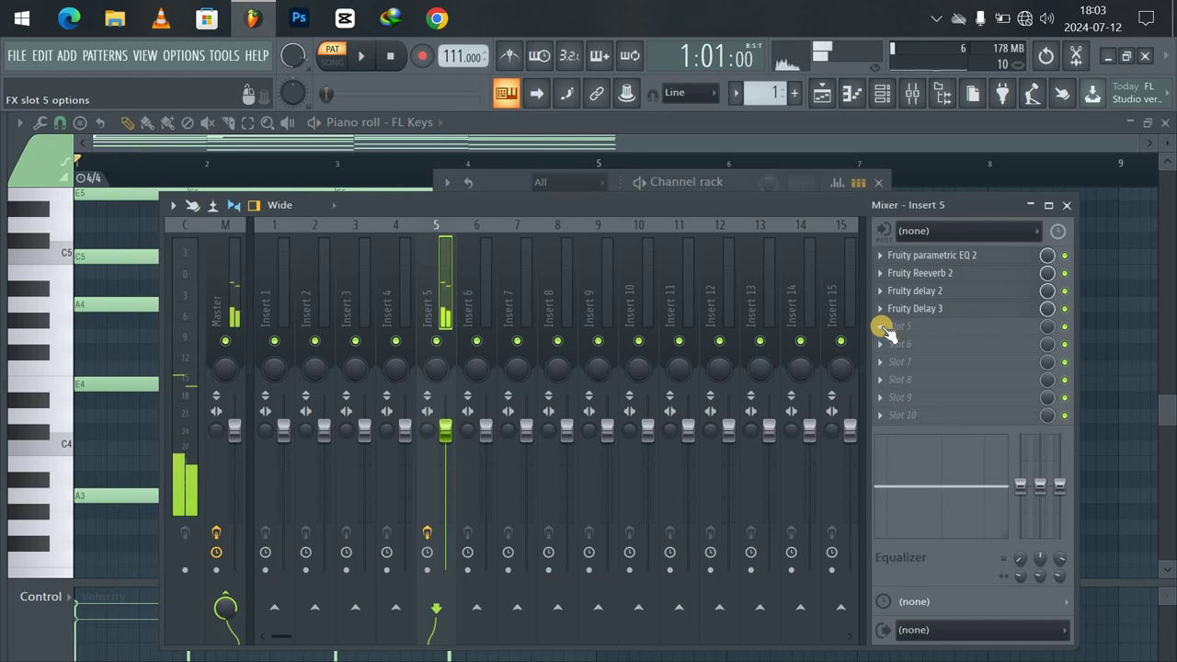
{"action": "left_click", "coordinate": [886, 328]}
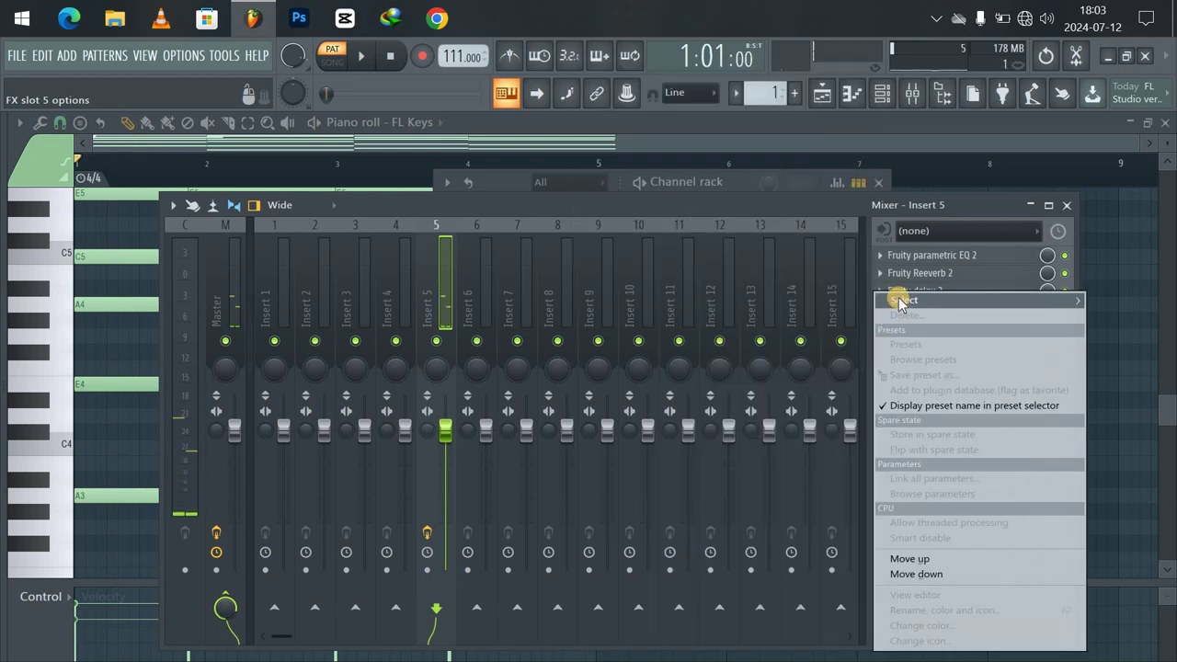
{"action": "mouse_move", "coordinate": [898, 300]}
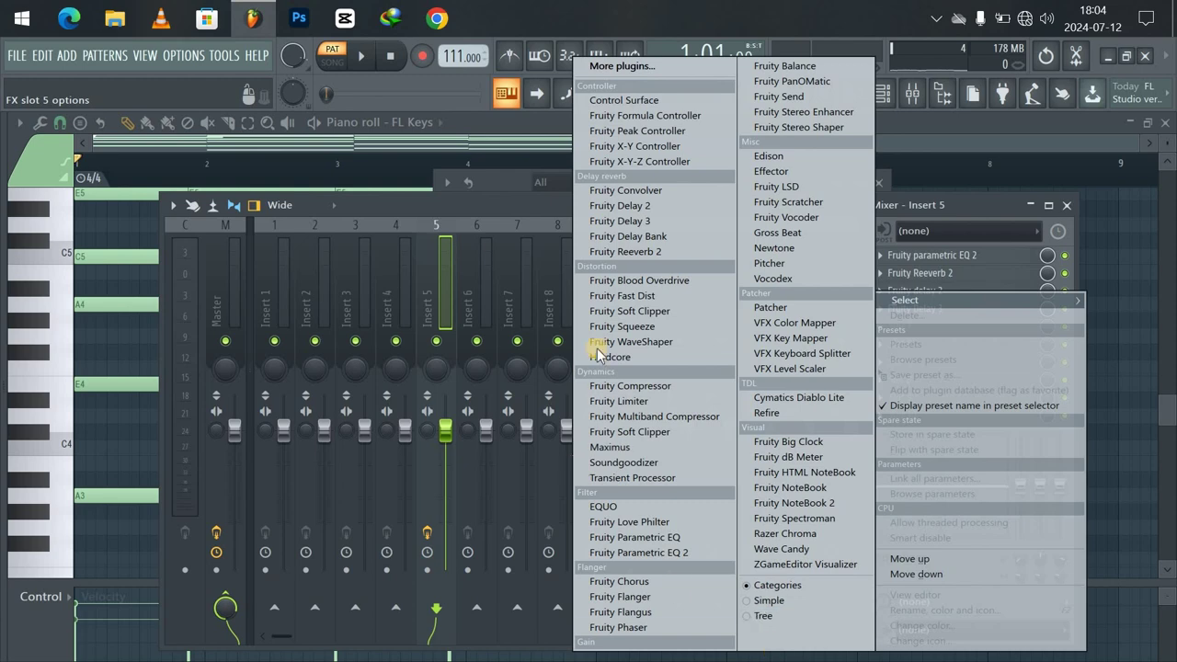
{"action": "left_click", "coordinate": [447, 205]}
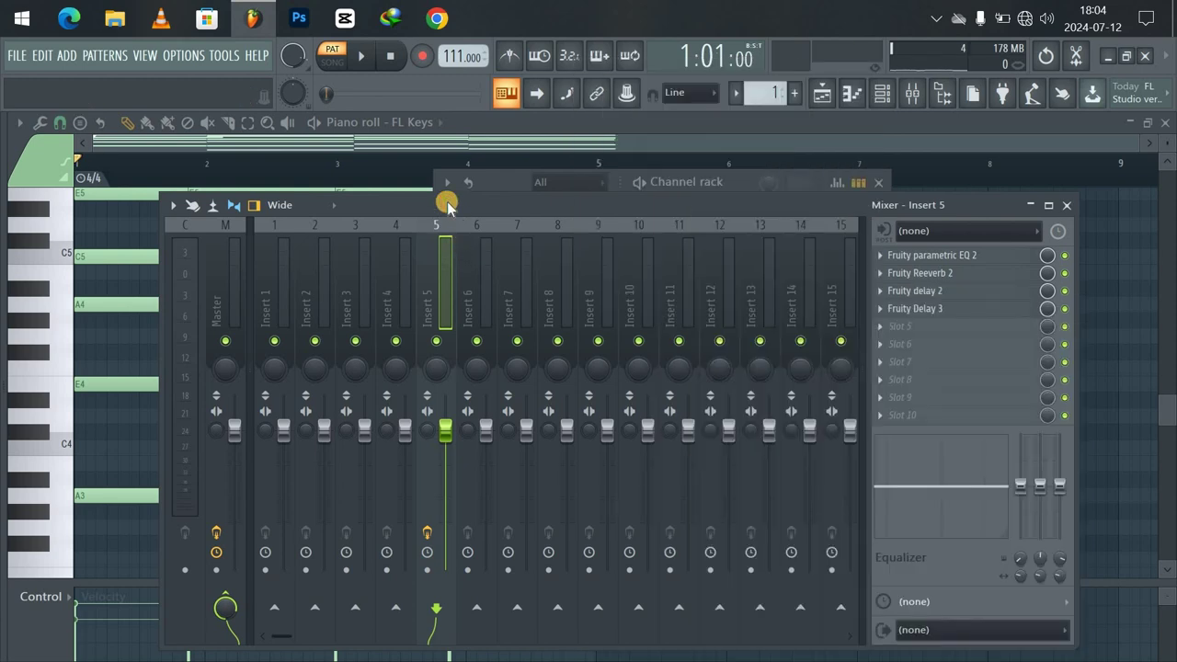
{"action": "key", "text": "space"}
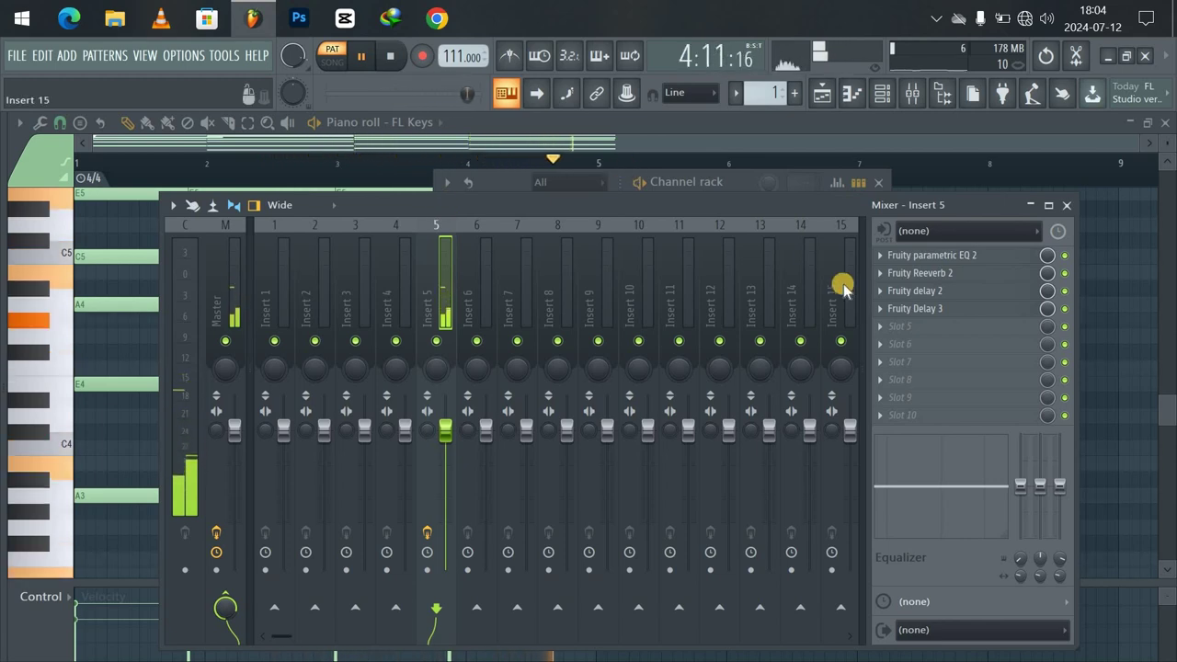
{"action": "key", "text": "space"}
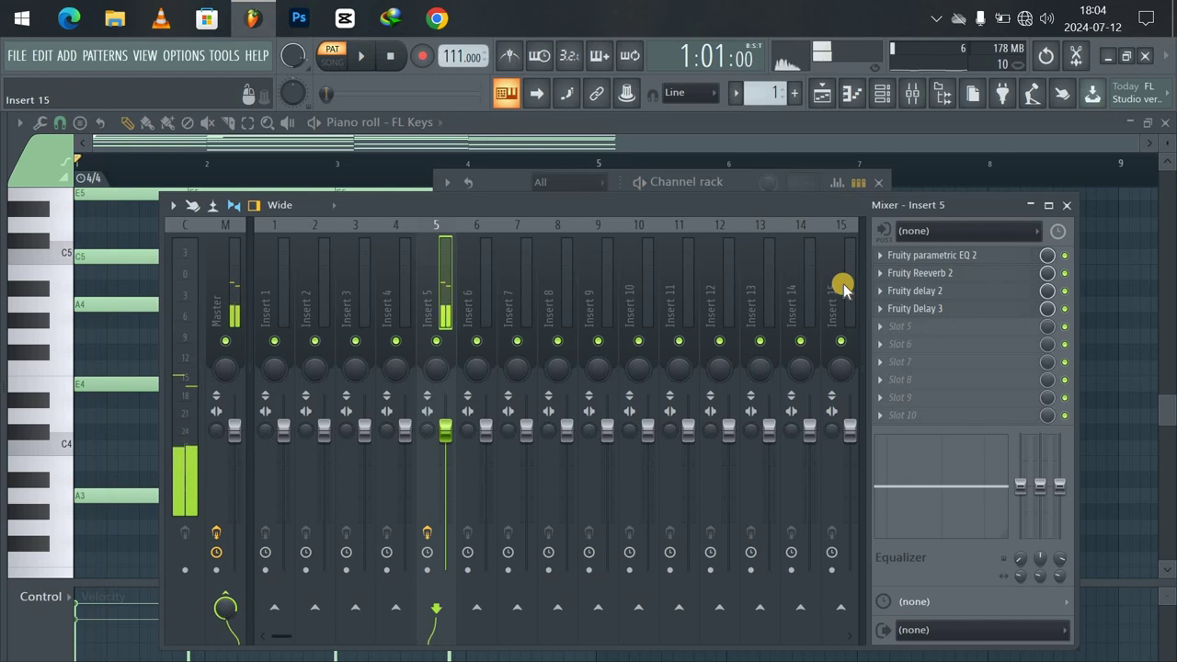
Show the playlist and rename Pattern 1 as Melody
{"action": "left_click", "coordinate": [824, 94]}
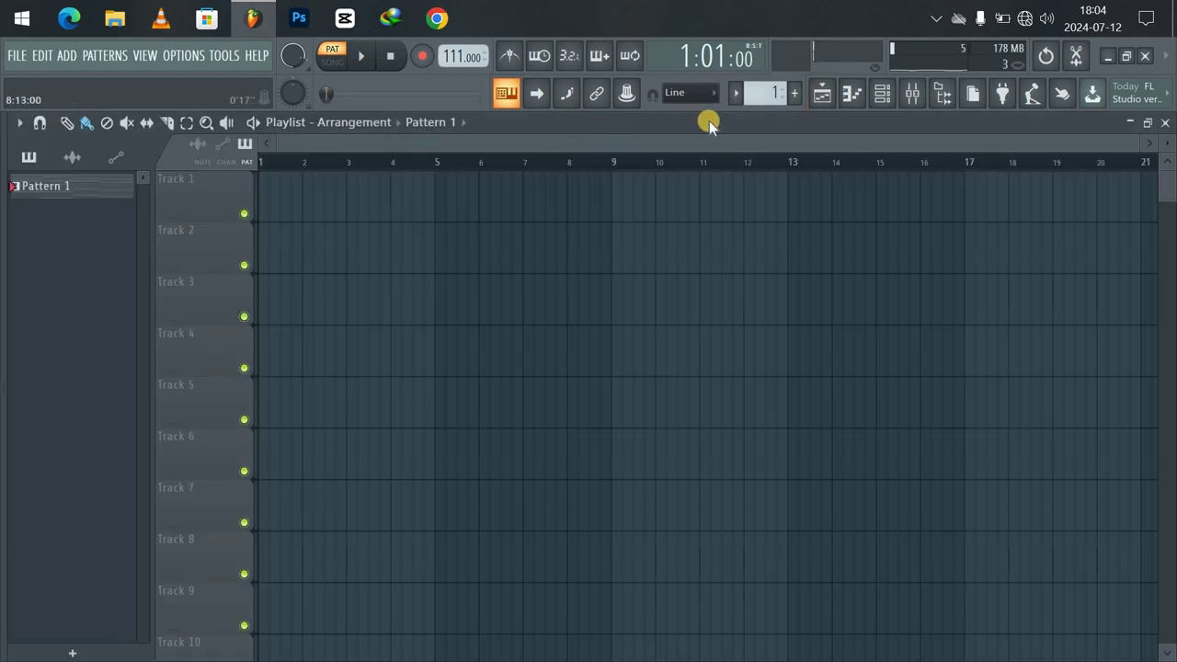
{"action": "left_click", "coordinate": [735, 96]}
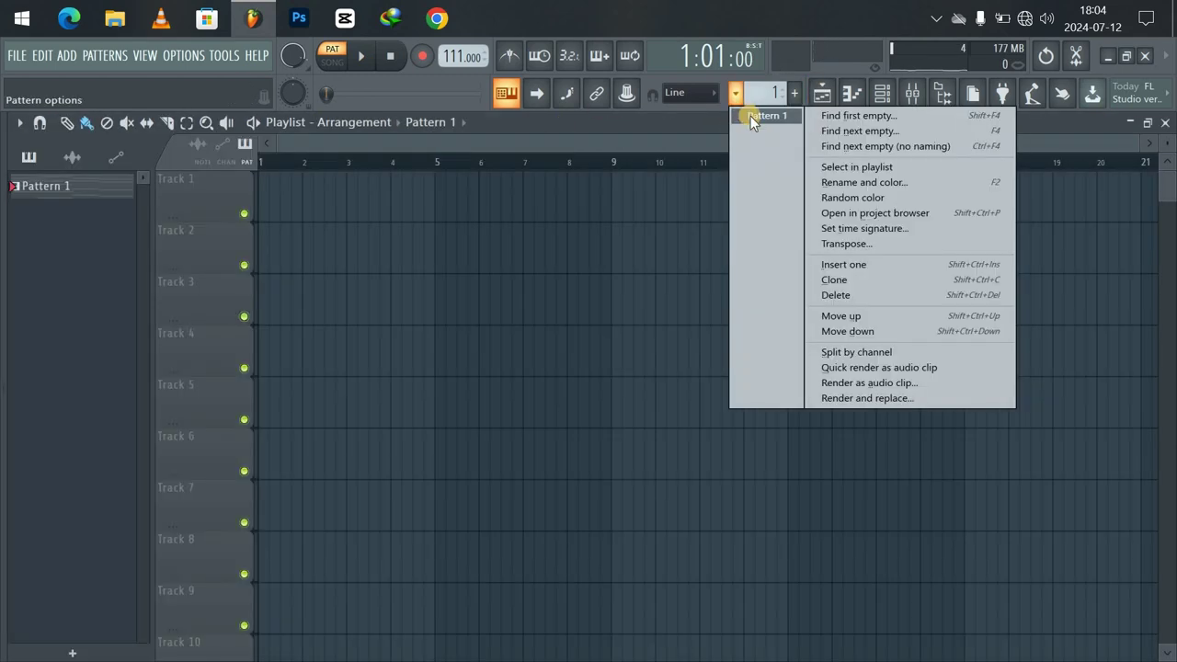
{"action": "left_click", "coordinate": [852, 183]}
{"action": "type", "text": "M"}
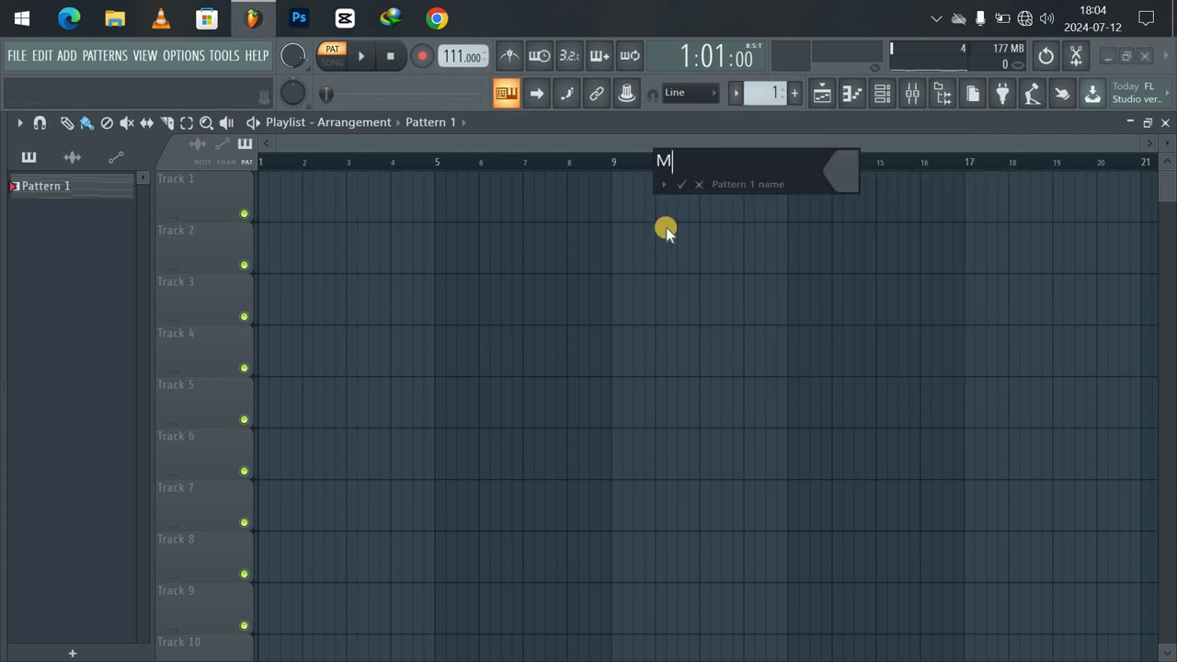
{"action": "type", "text": "elody"}
{"action": "left_click", "coordinate": [681, 184]}
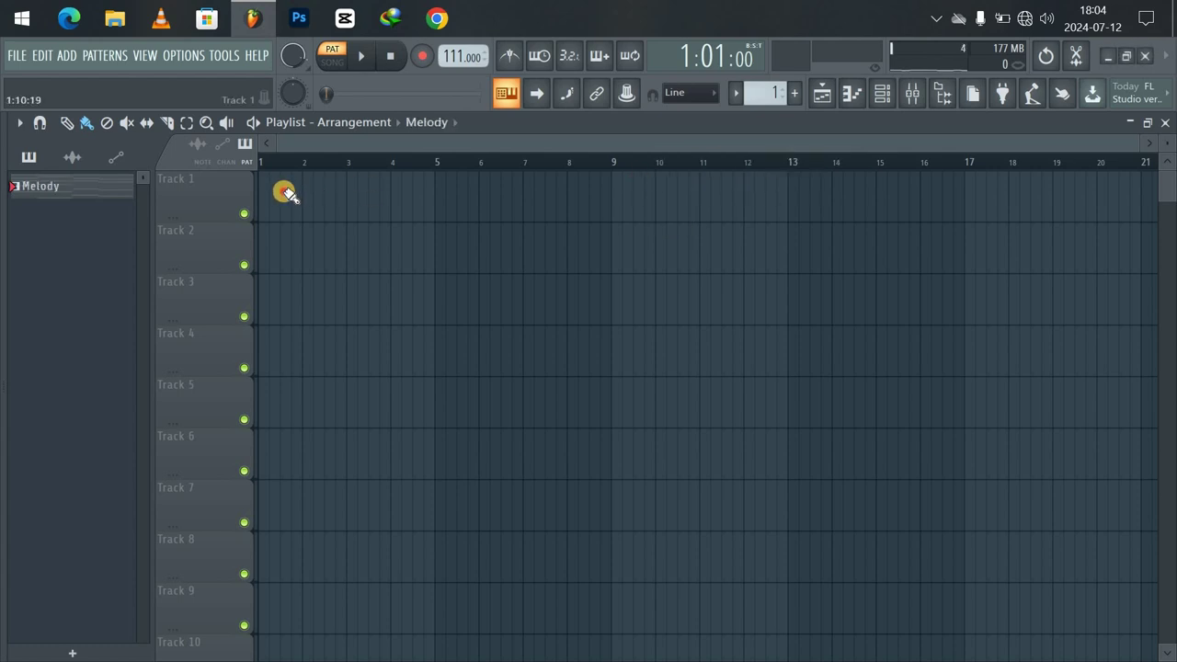
Place the Melody pattern at bar 1 of Track 1, play it in song mode, and duplicate the clip at bar 5
{"action": "mouse_move", "coordinate": [285, 193]}
{"action": "left_mouse_down"}
{"action": "mouse_move", "coordinate": [321, 178]}
{"action": "mouse_move", "coordinate": [281, 178]}
{"action": "left_mouse_up"}
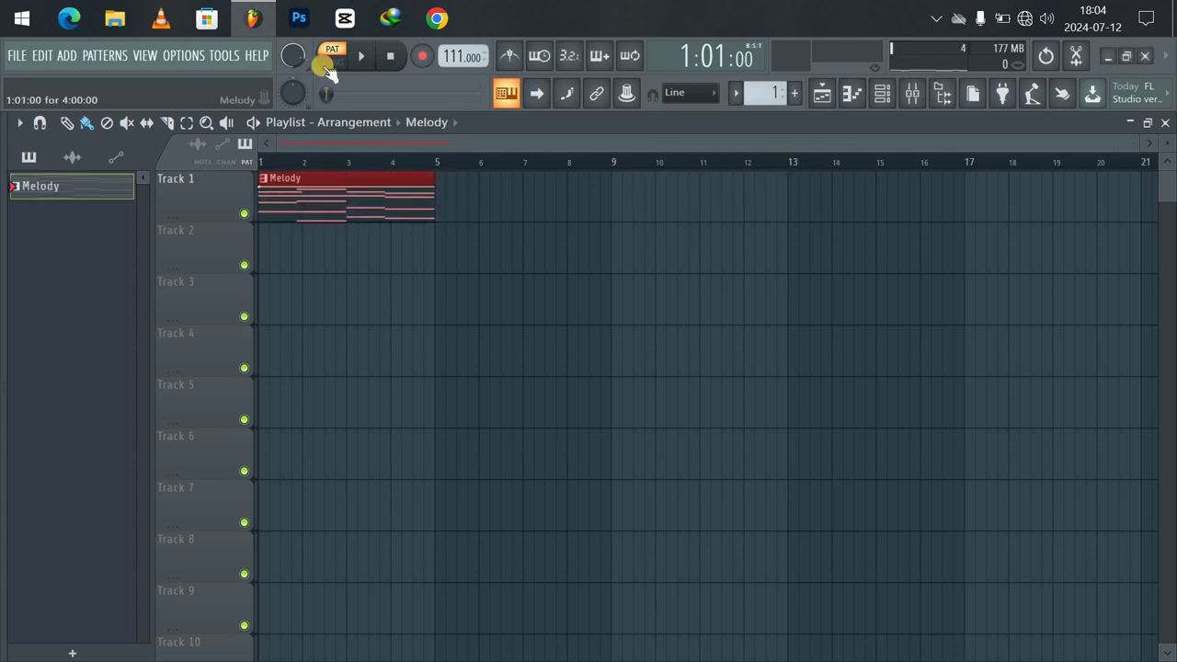
{"action": "key", "text": "space"}
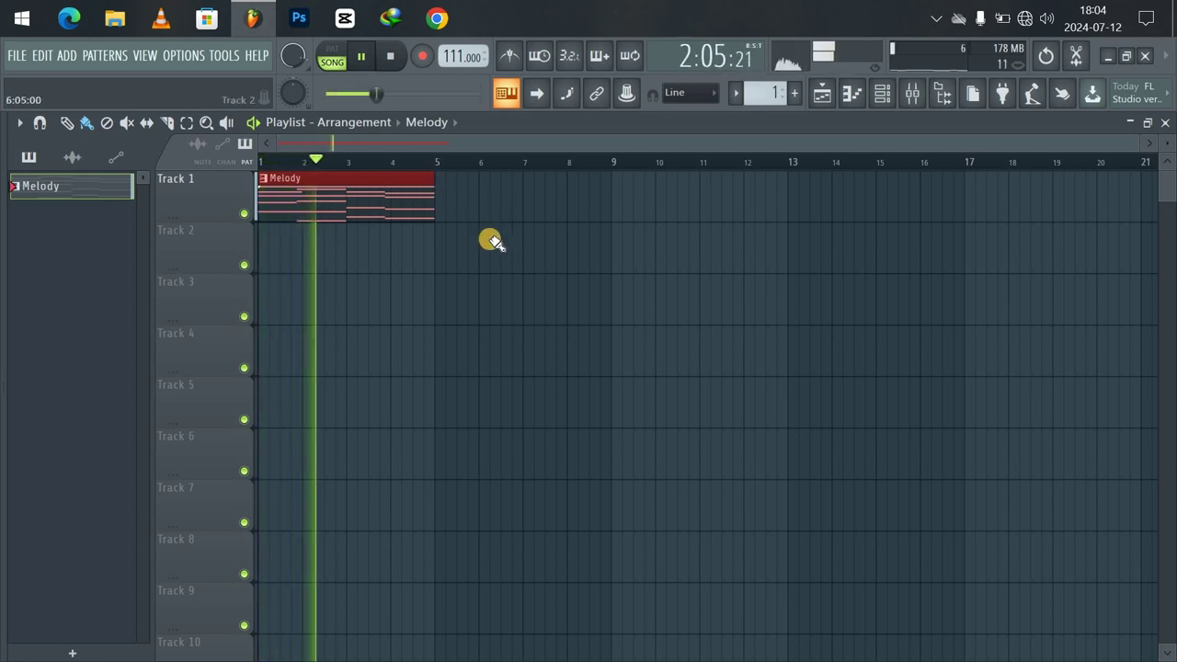
{"action": "key", "text": "ctrl+b"}
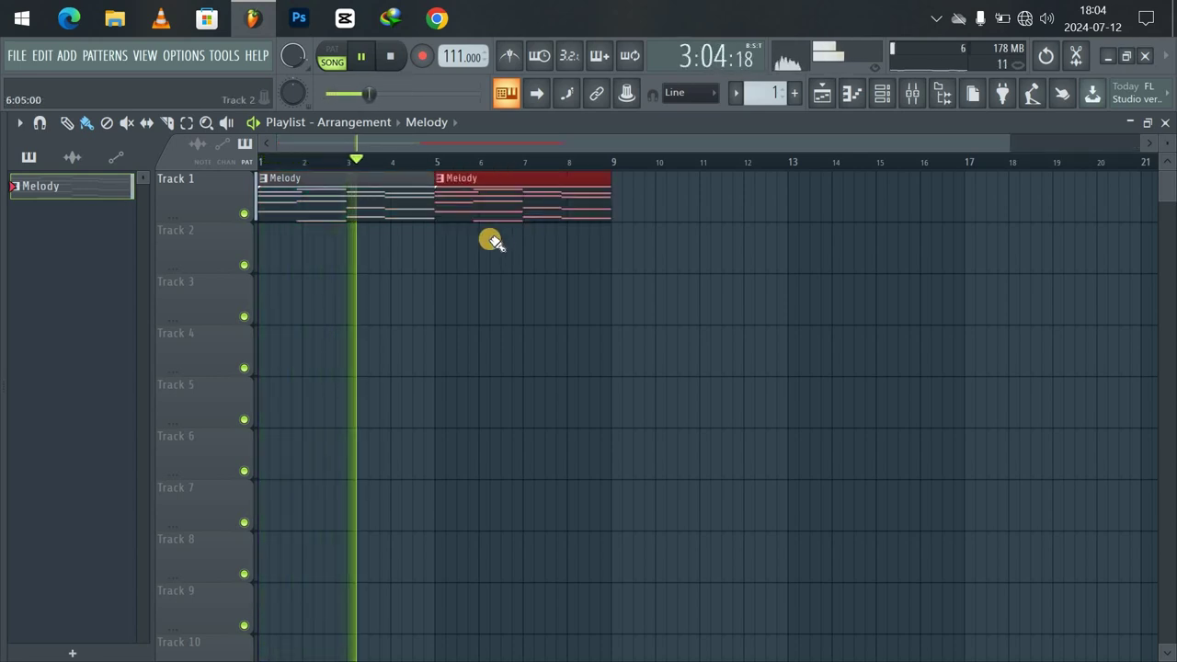
{"action": "left_click", "coordinate": [531, 268], "text": "ctrl"}
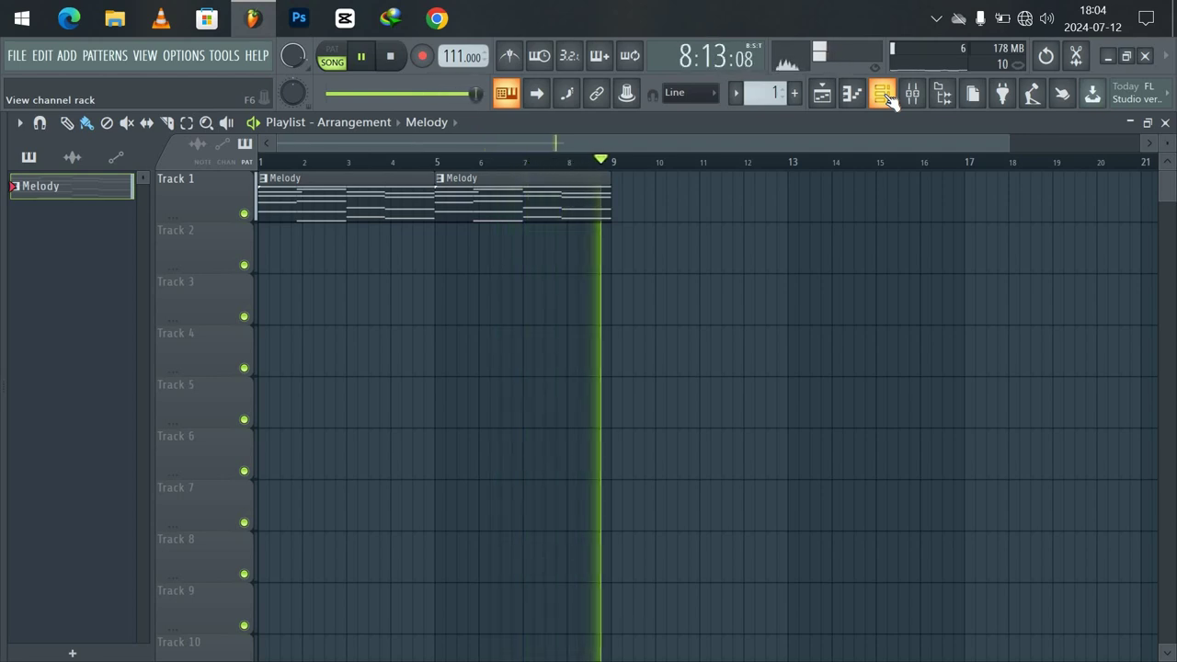
{"action": "key", "text": "space"}
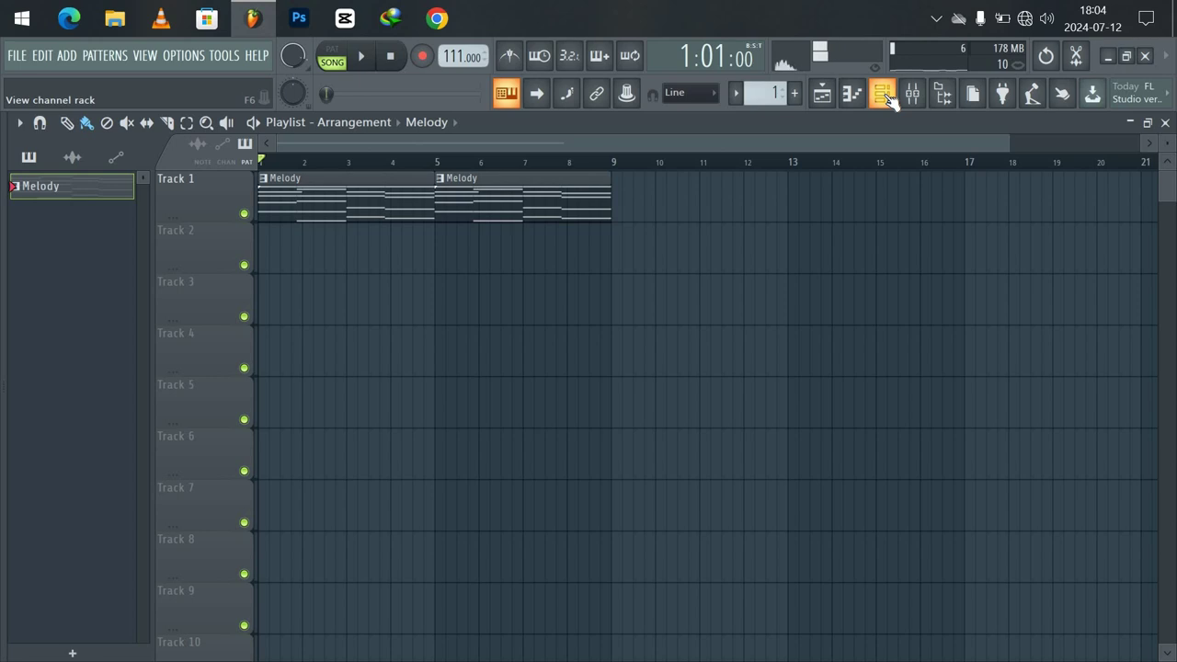
Create a new pattern named drums
{"action": "left_click", "coordinate": [736, 94]}
{"action": "left_click", "coordinate": [743, 99]}
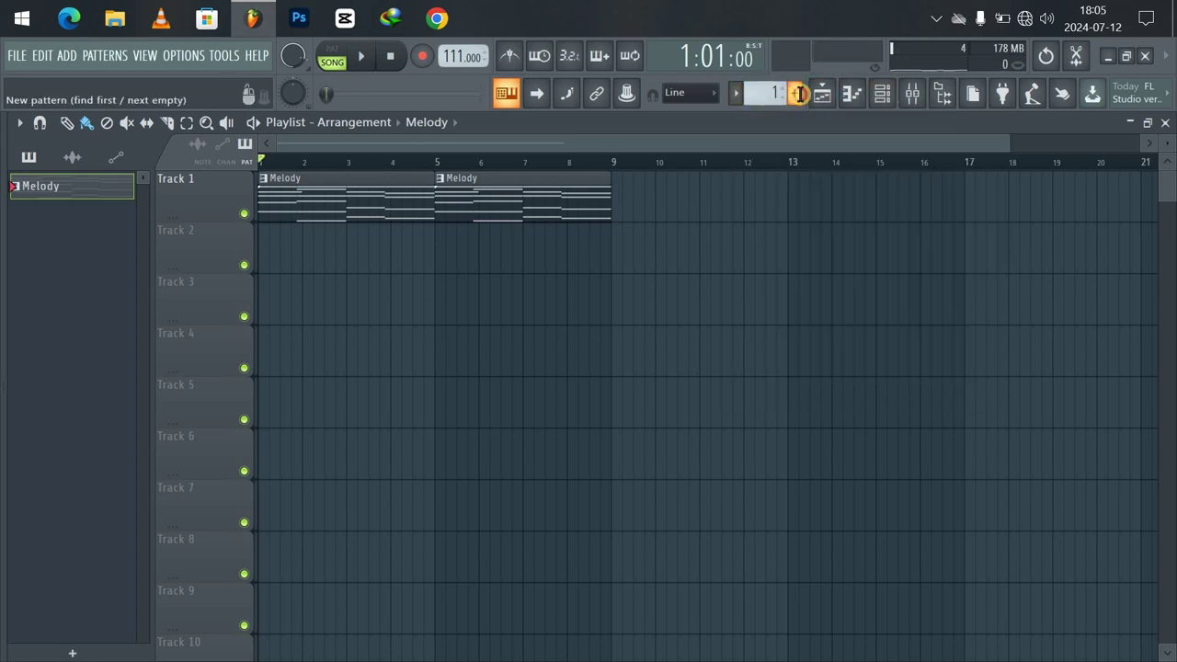
{"action": "left_click", "coordinate": [795, 92]}
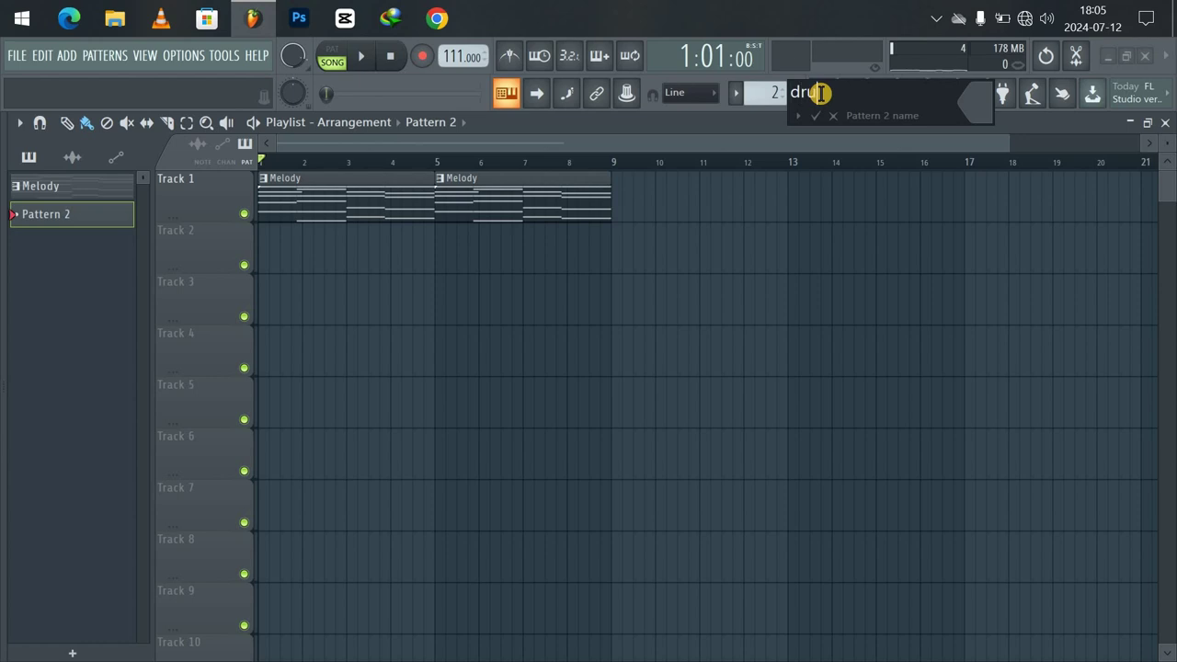
{"action": "key", "text": "Return"}
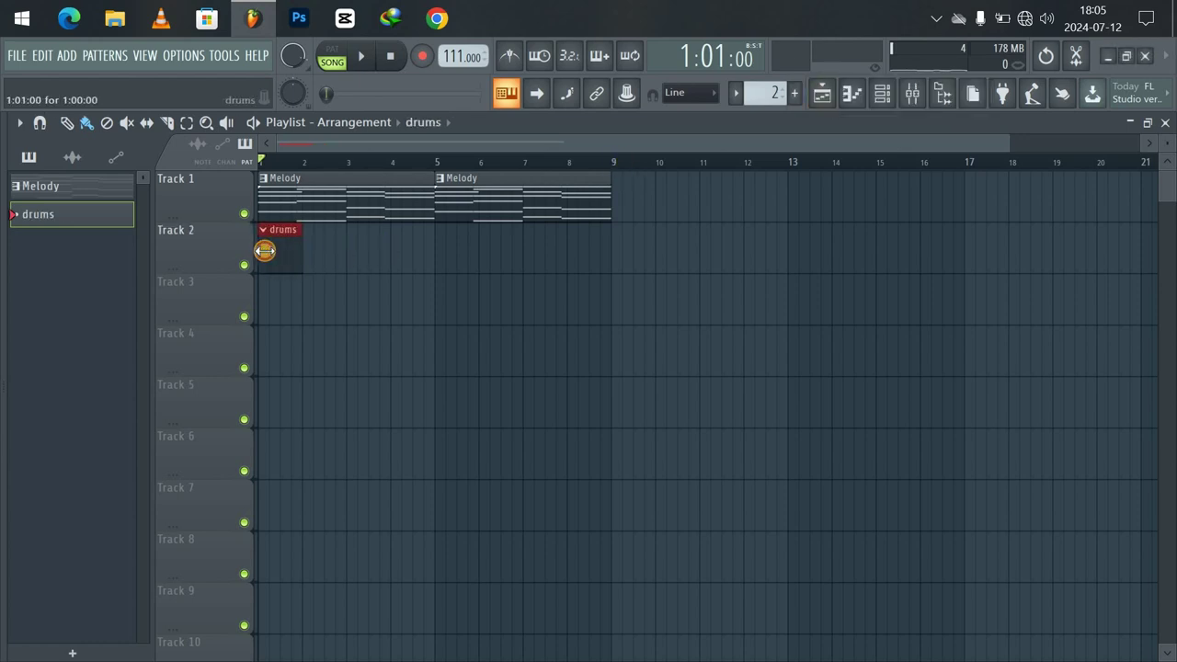
Extend the drums clip at the start of Track 2 to bar 9, and undo its accidental deletion
{"action": "left_click_drag", "start_coordinate": [300, 246], "coordinate": [599, 219]}
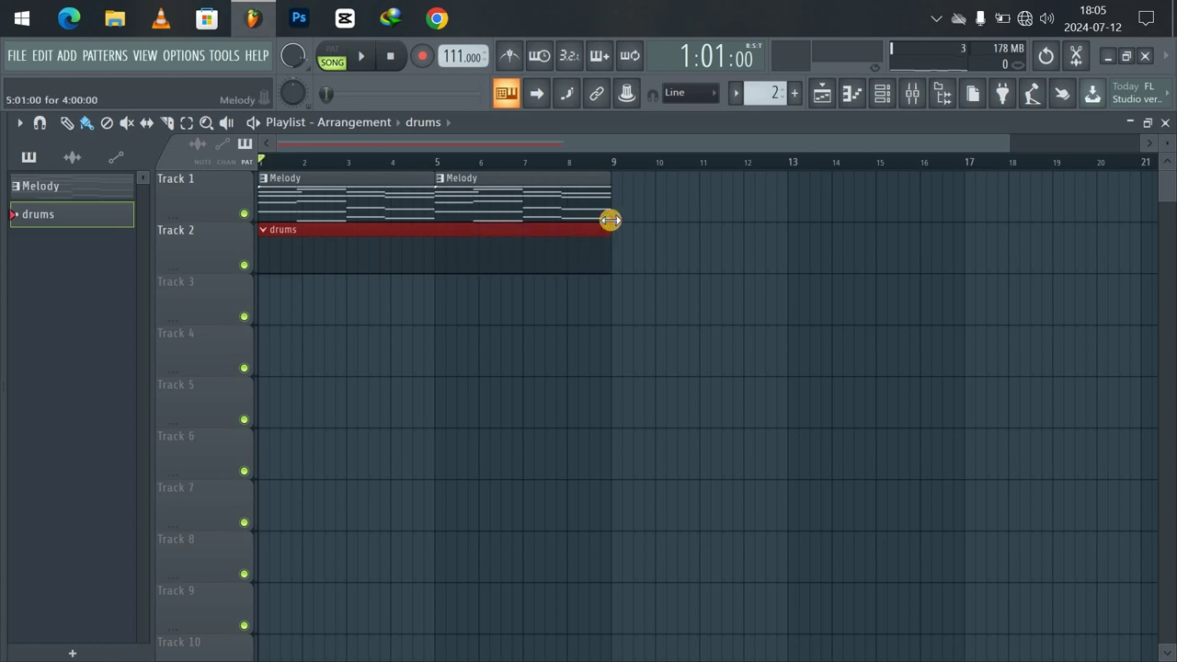
{"action": "right_click", "coordinate": [272, 231]}
{"action": "key", "text": "ctrl+z"}
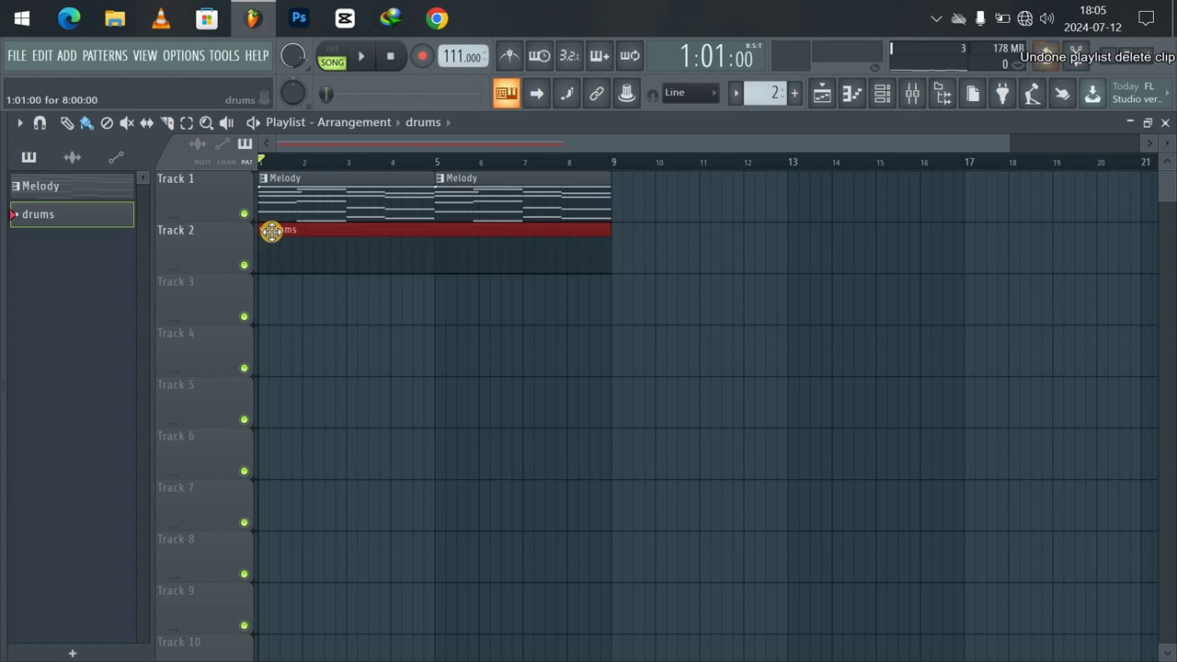
Change the color of Track 1 to blue-purple
{"action": "right_click", "coordinate": [227, 239]}
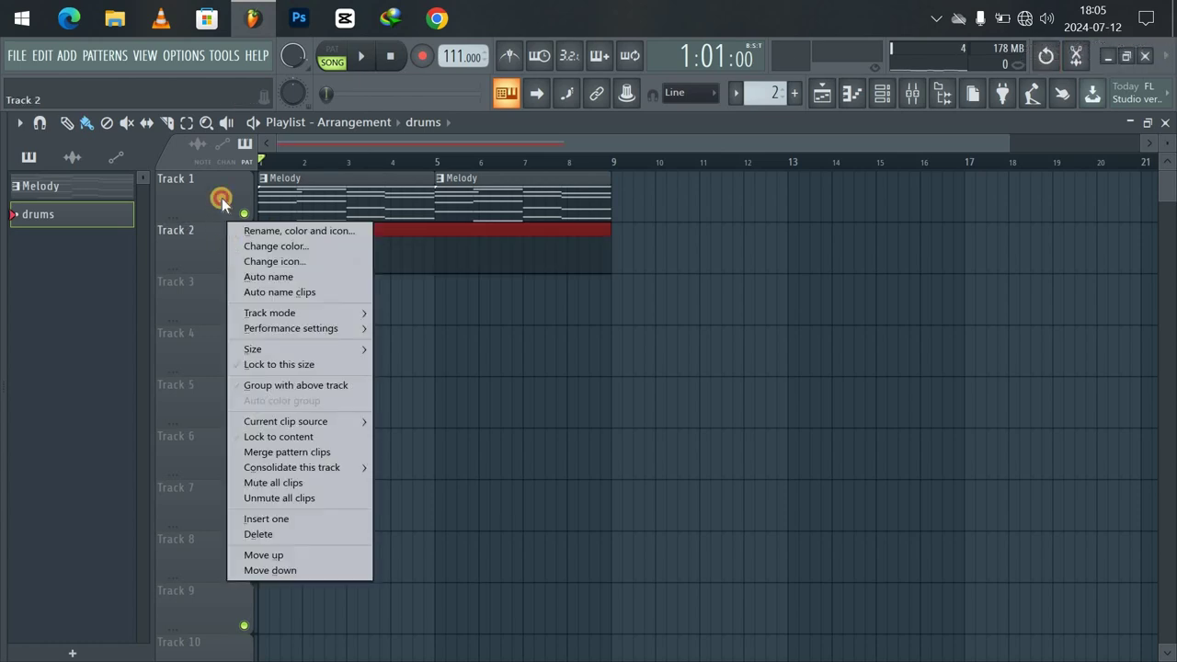
{"action": "left_click", "coordinate": [221, 195]}
{"action": "right_click", "coordinate": [221, 197]}
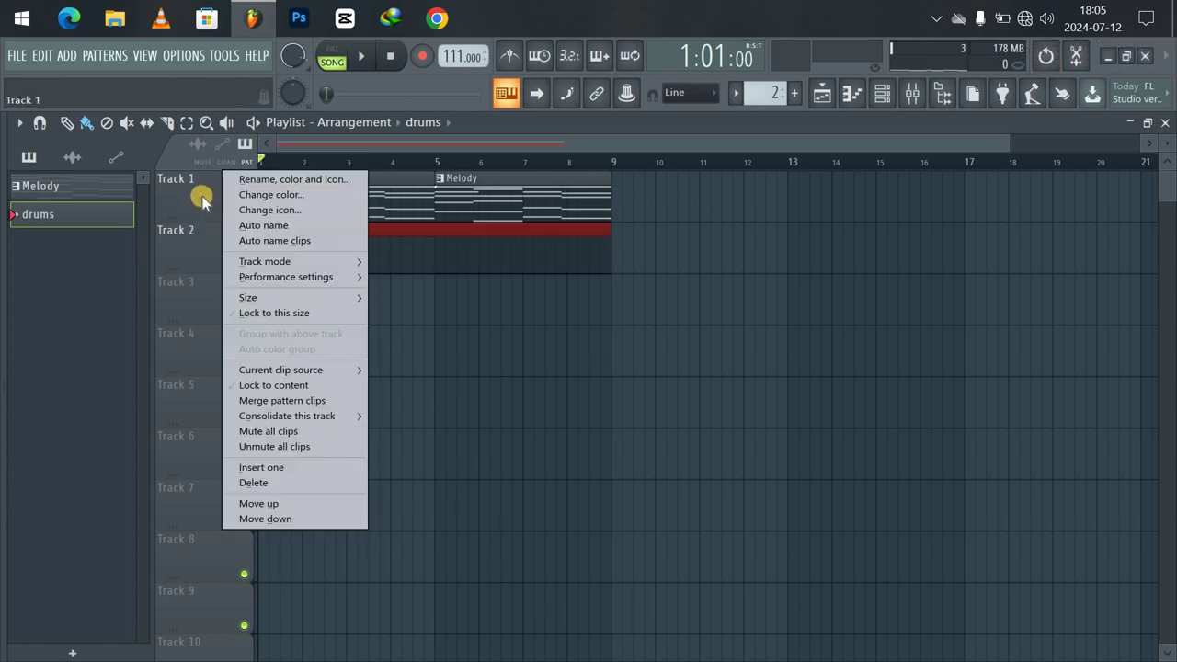
{"action": "left_click", "coordinate": [201, 196]}
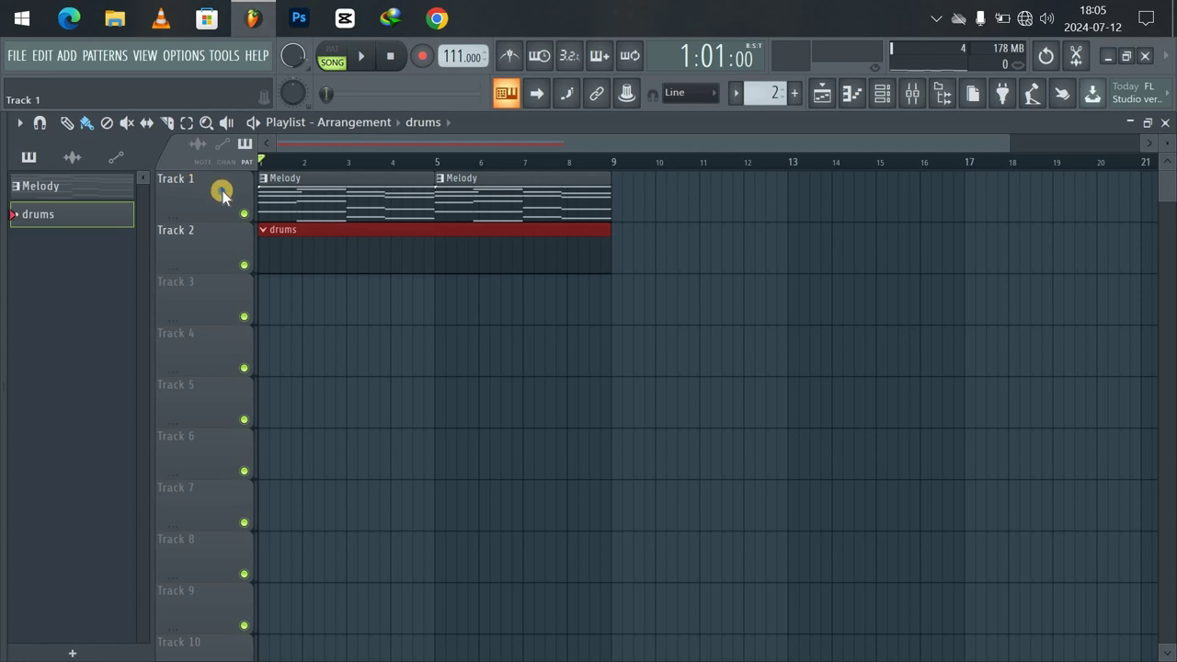
{"action": "right_click", "coordinate": [223, 195]}
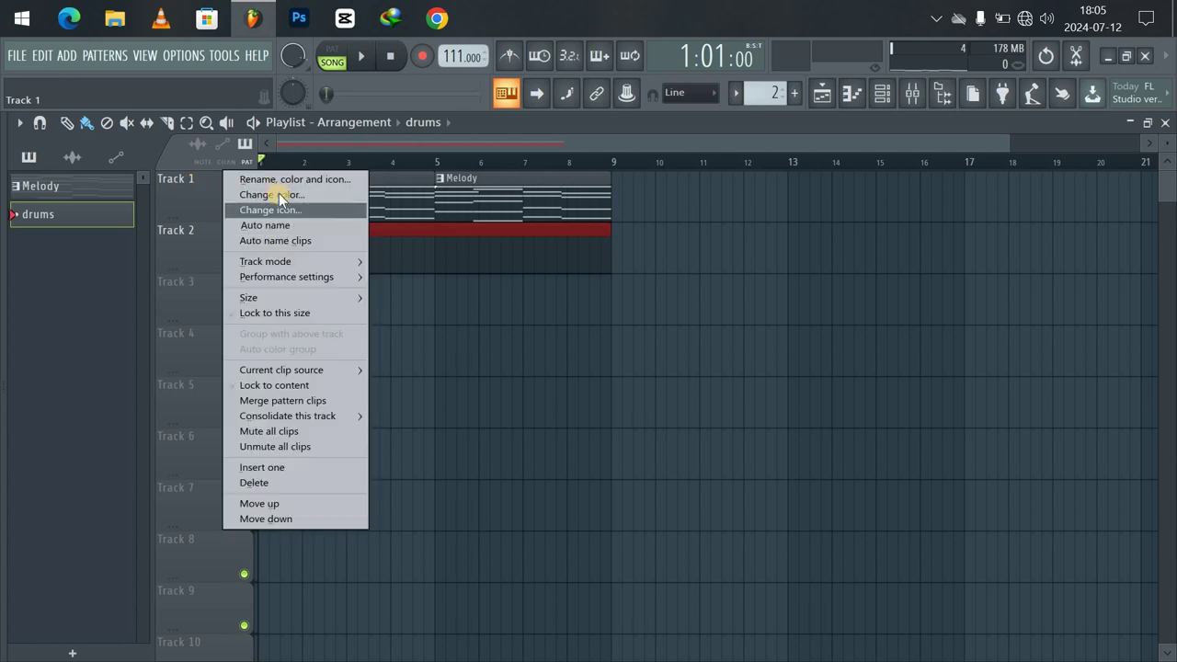
{"action": "left_click", "coordinate": [279, 196]}
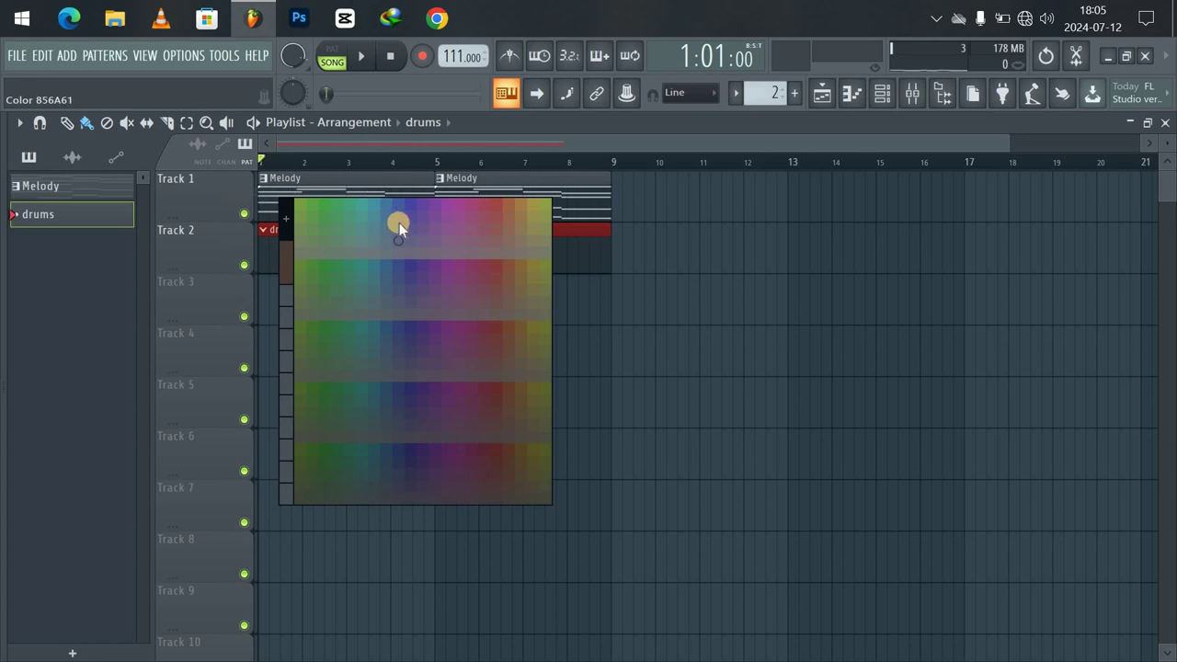
{"action": "left_click", "coordinate": [412, 207]}
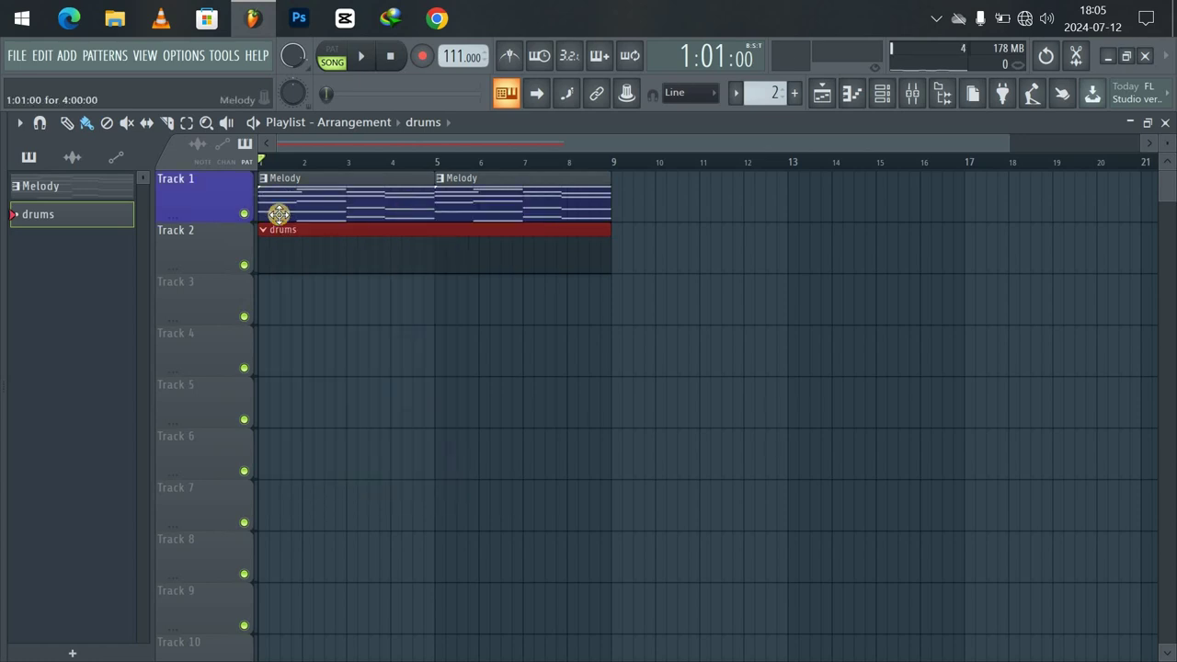
Give Track 1 the piano-keys Melodic score icon
{"action": "right_click", "coordinate": [221, 200]}
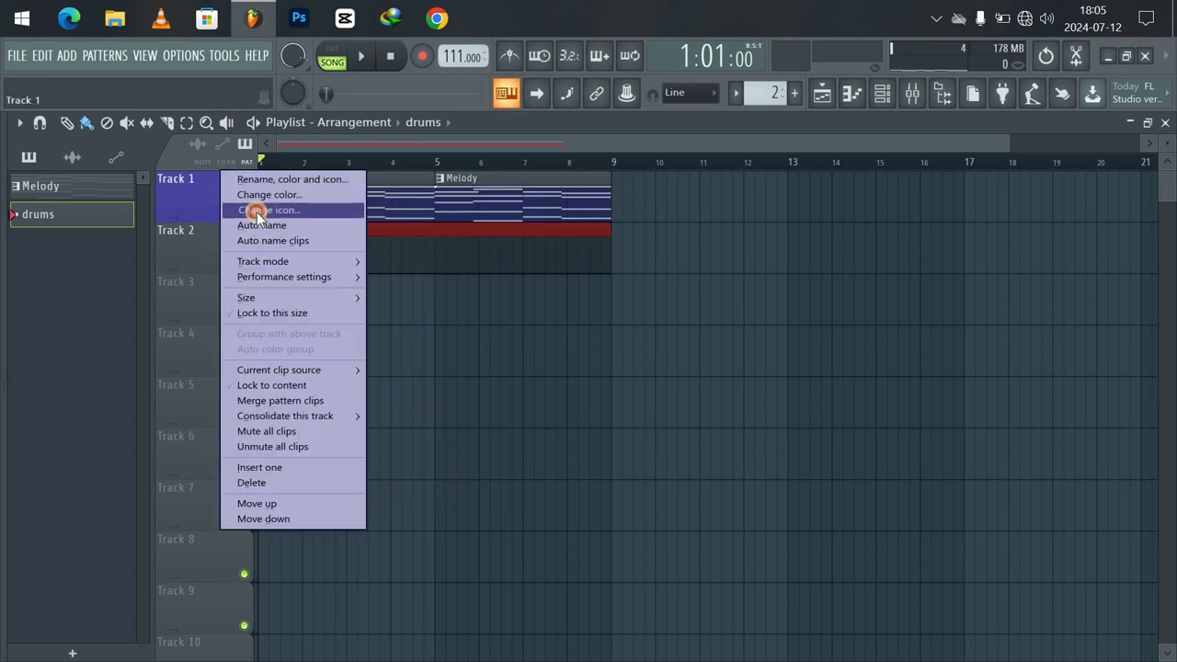
{"action": "left_click", "coordinate": [258, 212]}
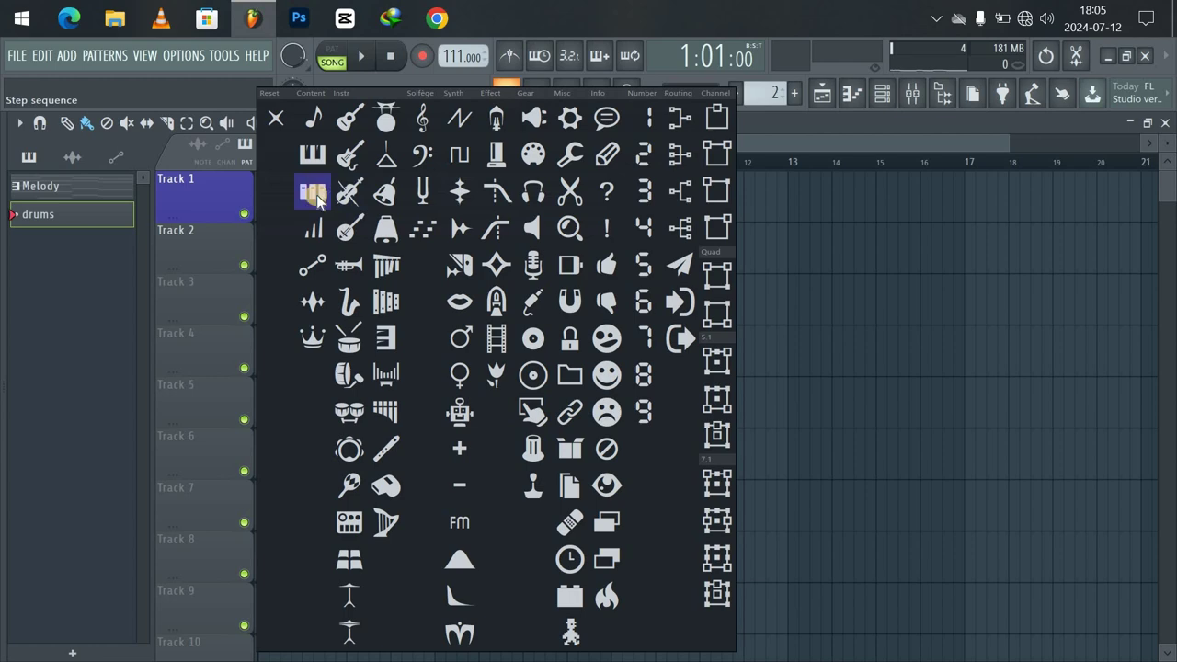
{"action": "left_click", "coordinate": [313, 153]}
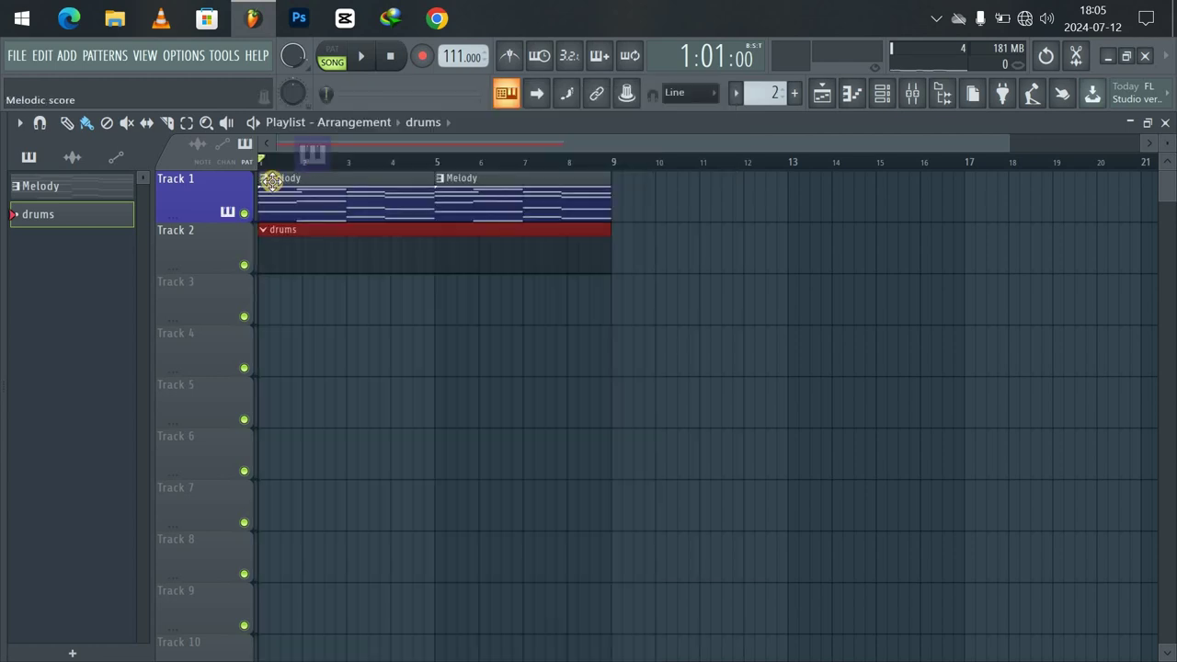
Give Track 2 the Snare drum icon and change its track color to orange
{"action": "right_click", "coordinate": [209, 241]}
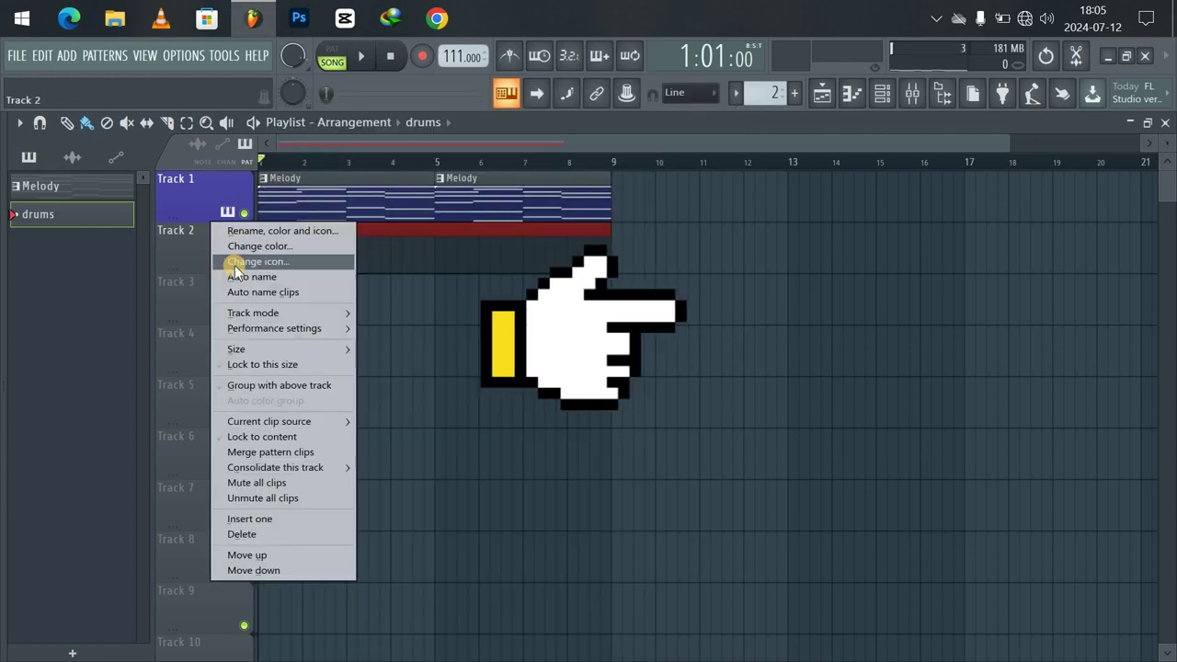
{"action": "left_click", "coordinate": [234, 265]}
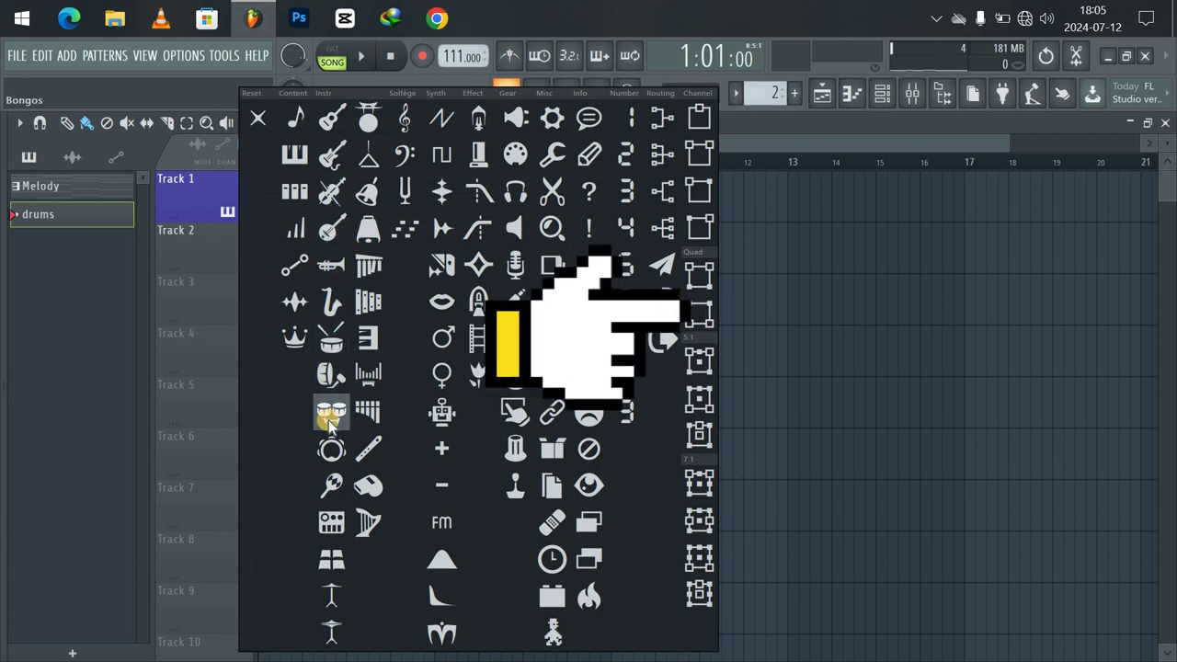
{"action": "left_click", "coordinate": [329, 340]}
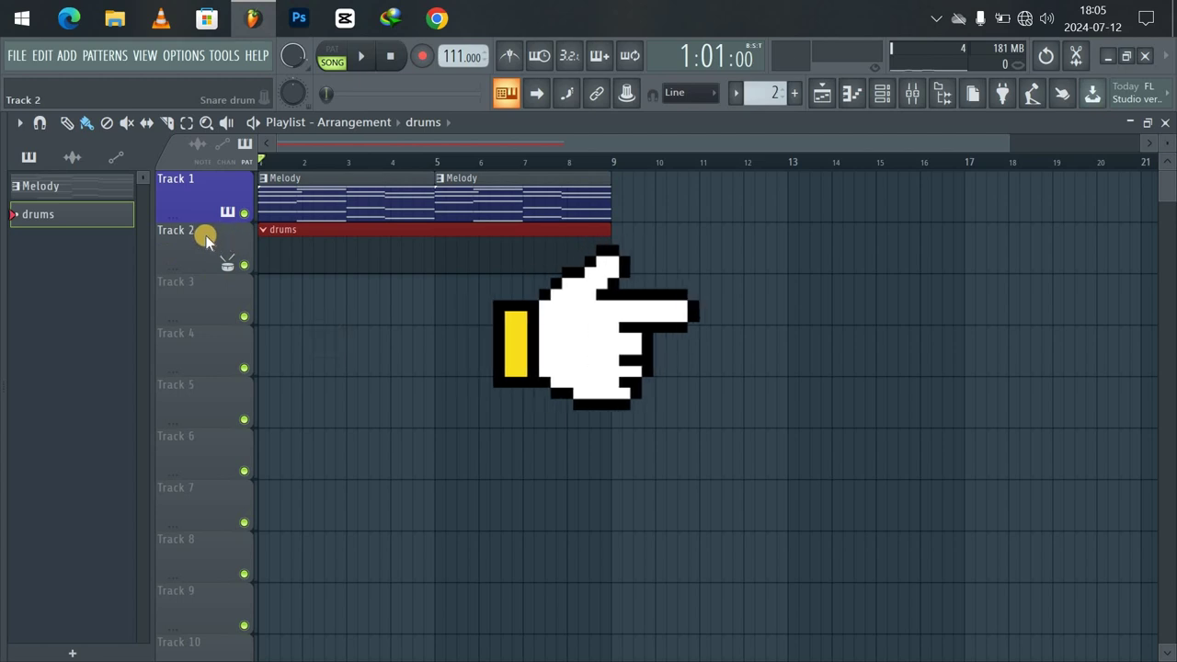
{"action": "right_click", "coordinate": [205, 237]}
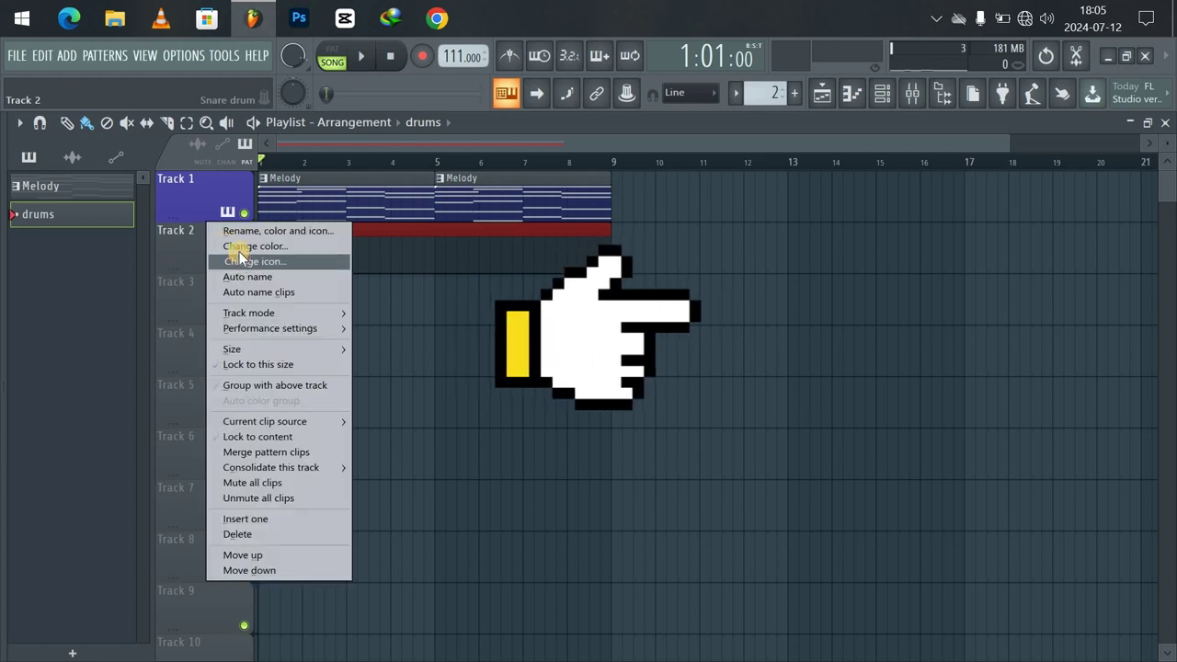
{"action": "left_click", "coordinate": [239, 248]}
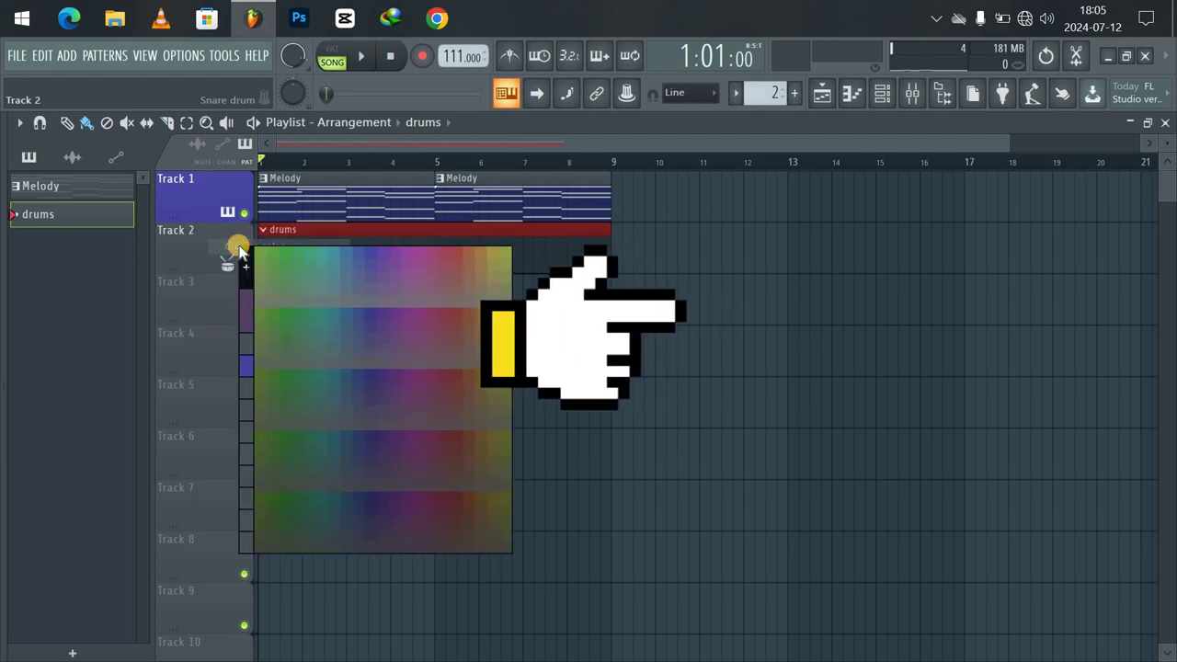
{"action": "left_click", "coordinate": [467, 256]}
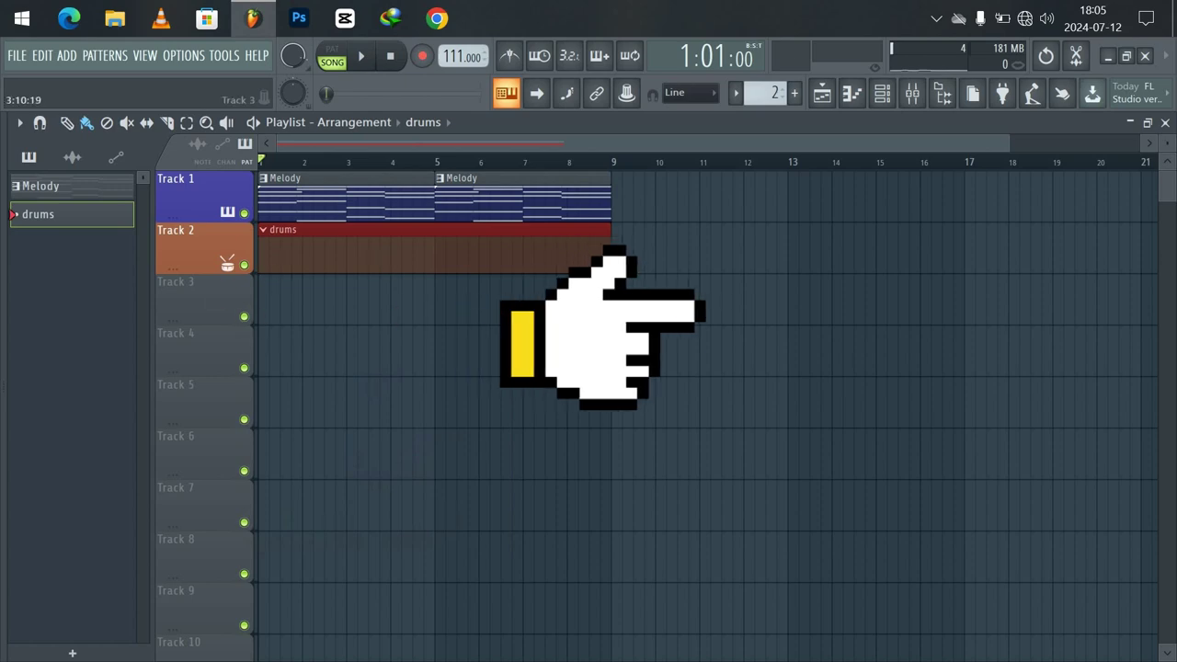